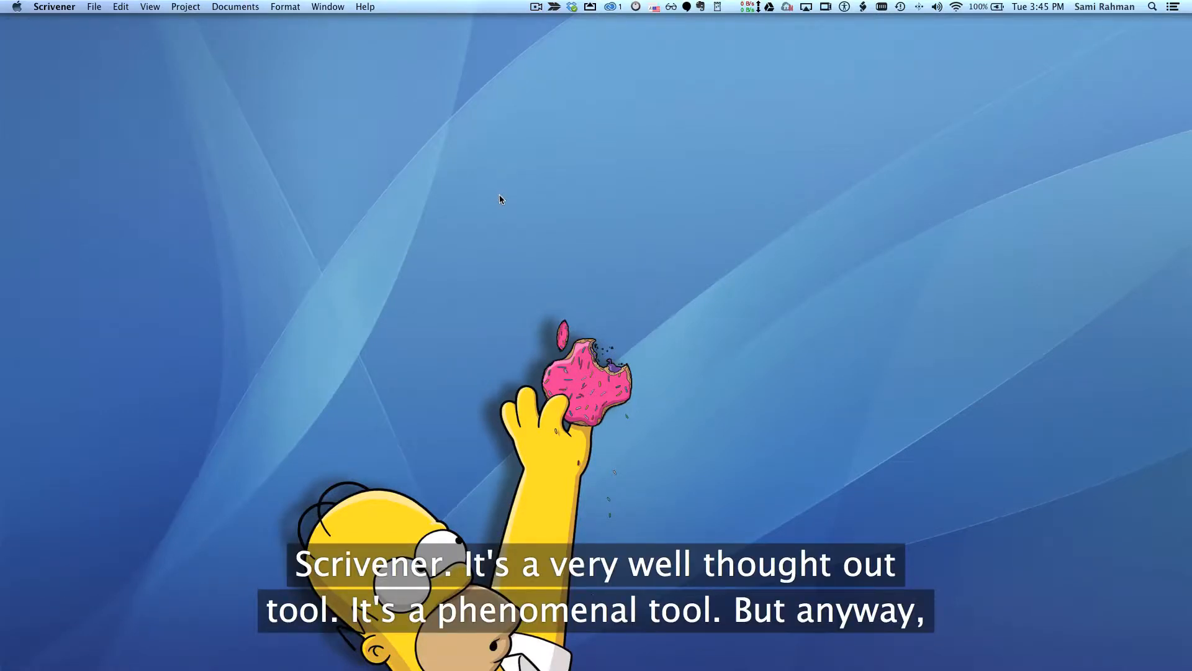
- Start a new project so that the project template chooser opens
{"action": "left_click", "coordinate": [48, 7]}
{"action": "mouse_move", "coordinate": [95, 7]}
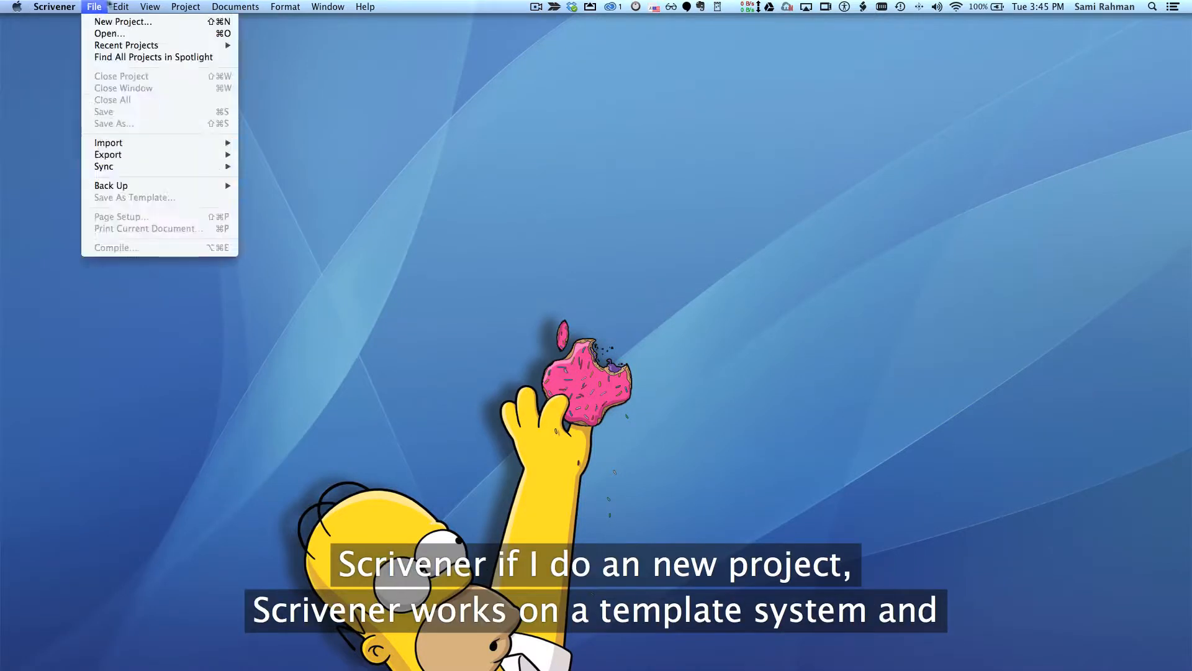
{"action": "left_click", "coordinate": [109, 26]}
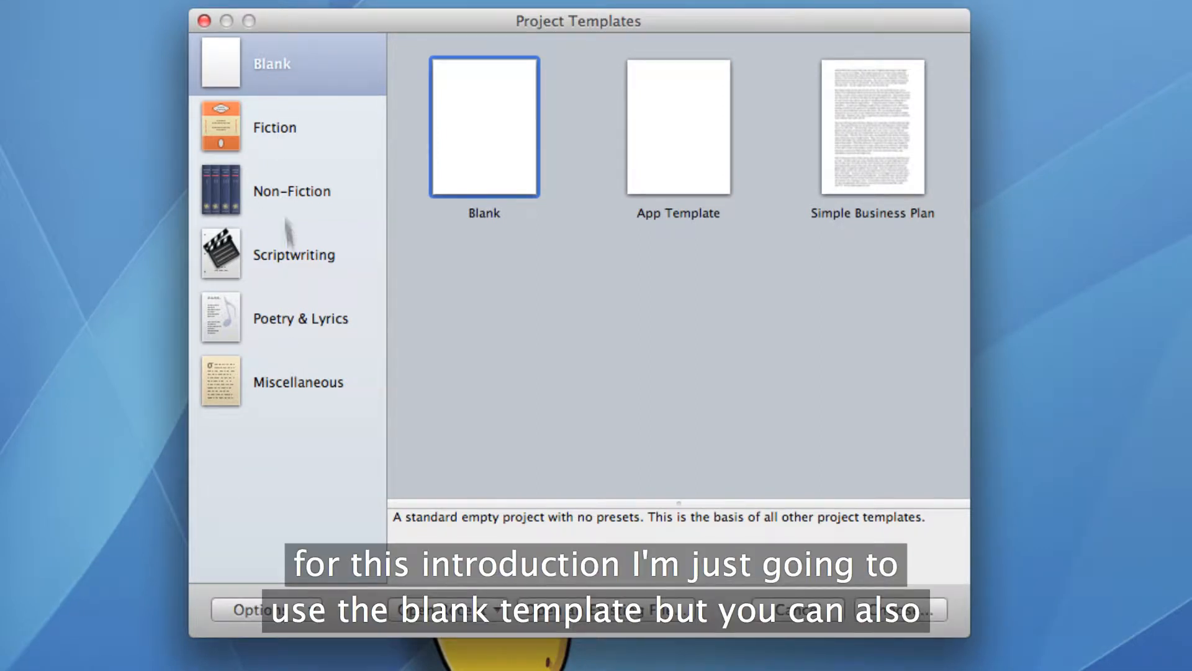
- Look through the Fiction, Non-Fiction, Scriptwriting and Poetry & Lyrics templates, including the Chicago Style, APA and MLA papers
{"action": "left_click", "coordinate": [307, 134]}
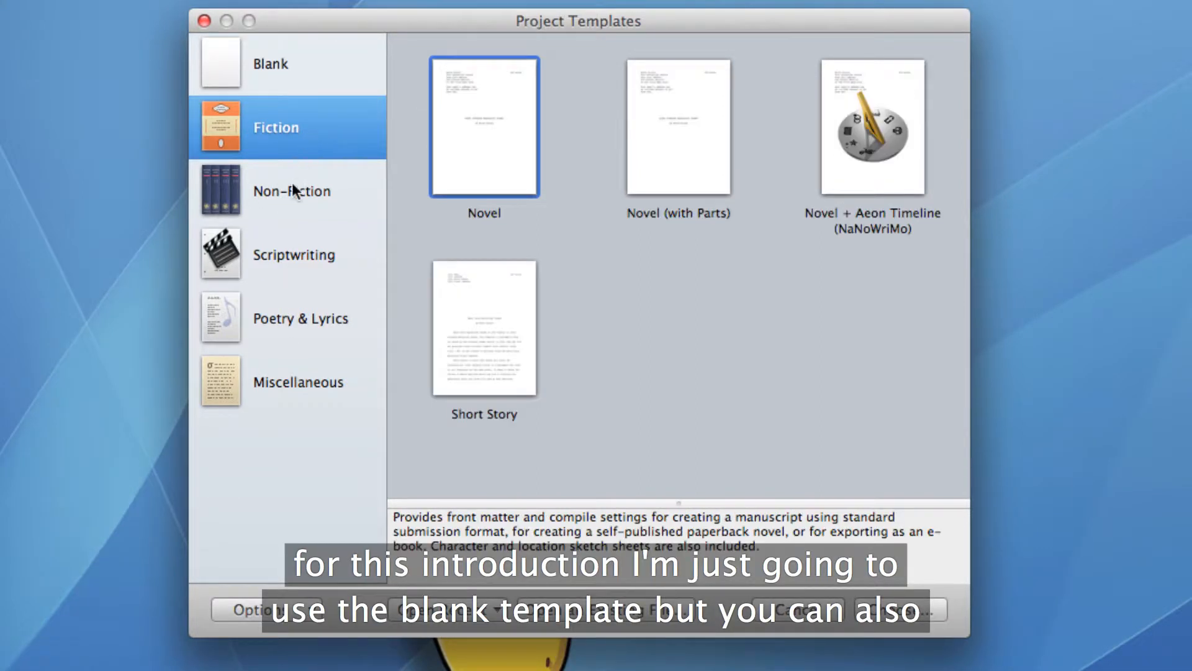
{"action": "left_click", "coordinate": [292, 184]}
{"action": "scroll", "coordinate": [620, 412], "scroll_direction": "down", "scroll_amount": 1}
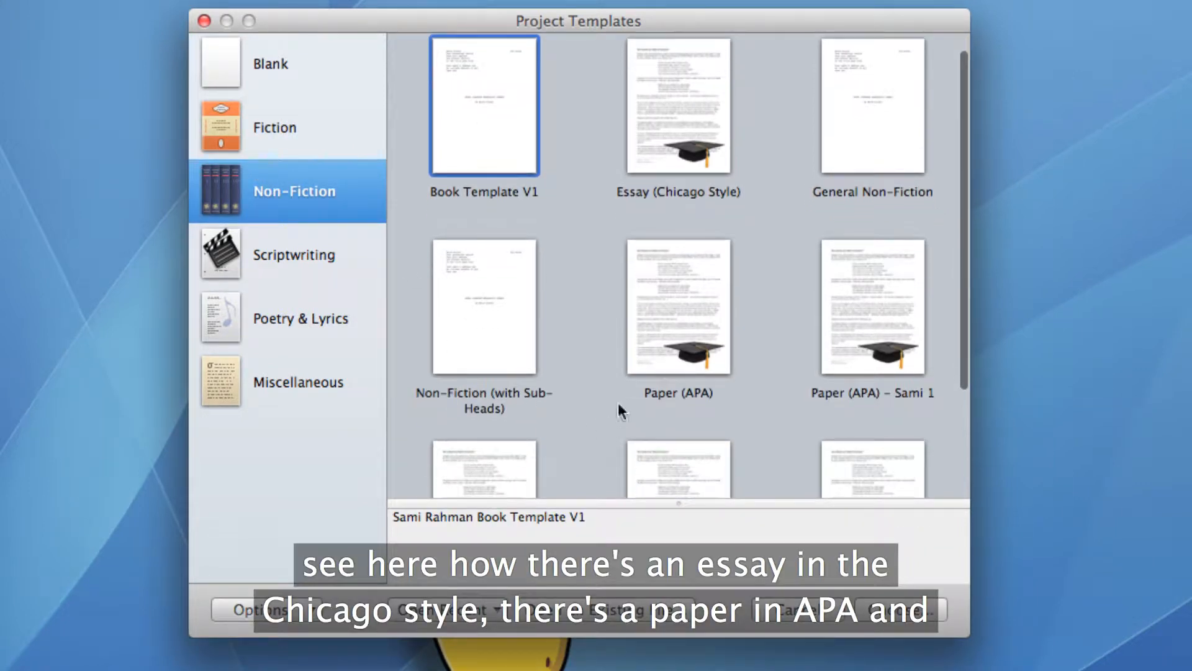
{"action": "left_click", "coordinate": [653, 324]}
{"action": "left_click", "coordinate": [649, 148]}
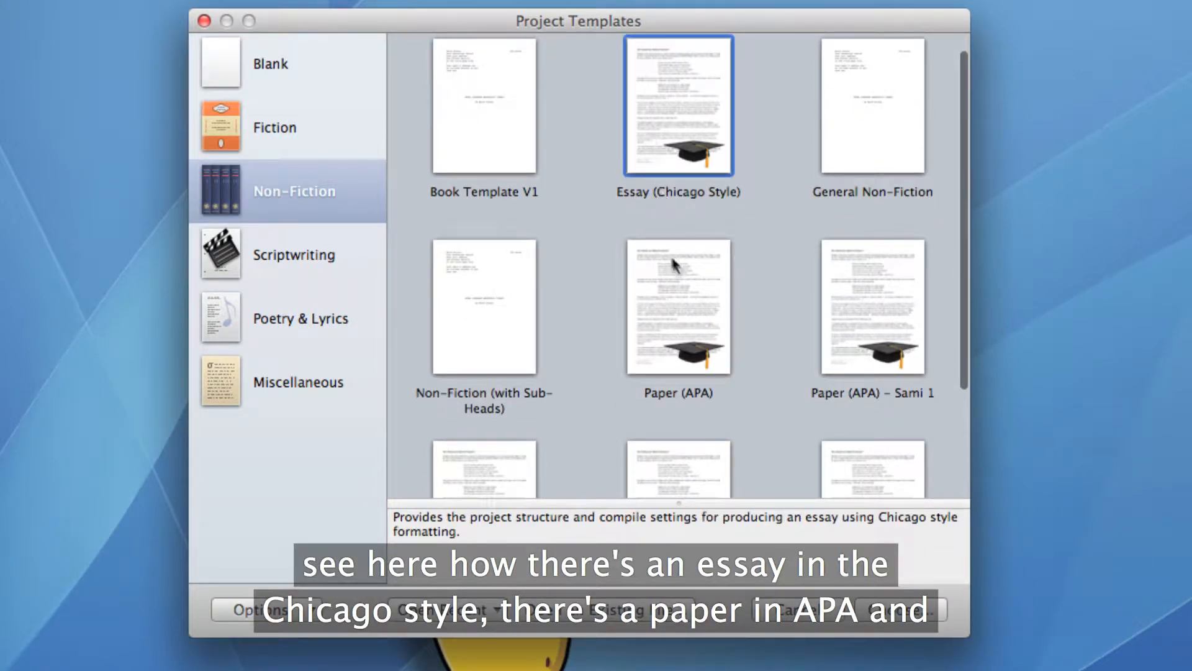
{"action": "left_click", "coordinate": [681, 315]}
{"action": "scroll", "coordinate": [647, 397], "scroll_direction": "down", "scroll_amount": 3}
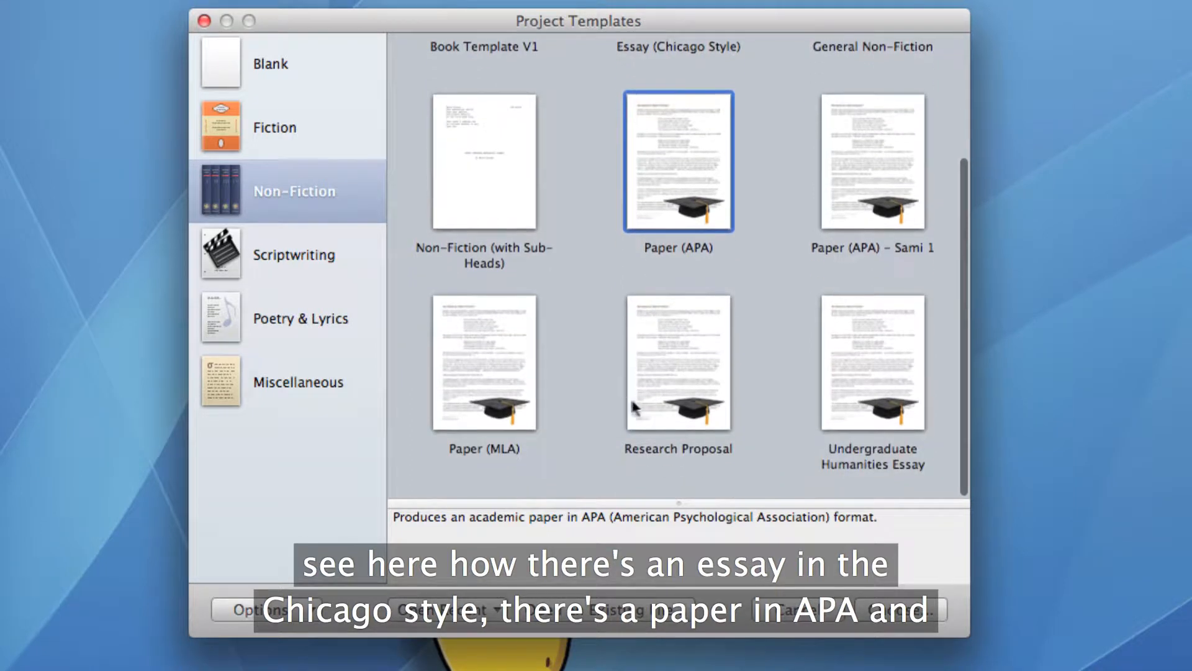
{"action": "left_click", "coordinate": [520, 416]}
{"action": "scroll", "coordinate": [574, 385], "scroll_direction": "up", "scroll_amount": 3}
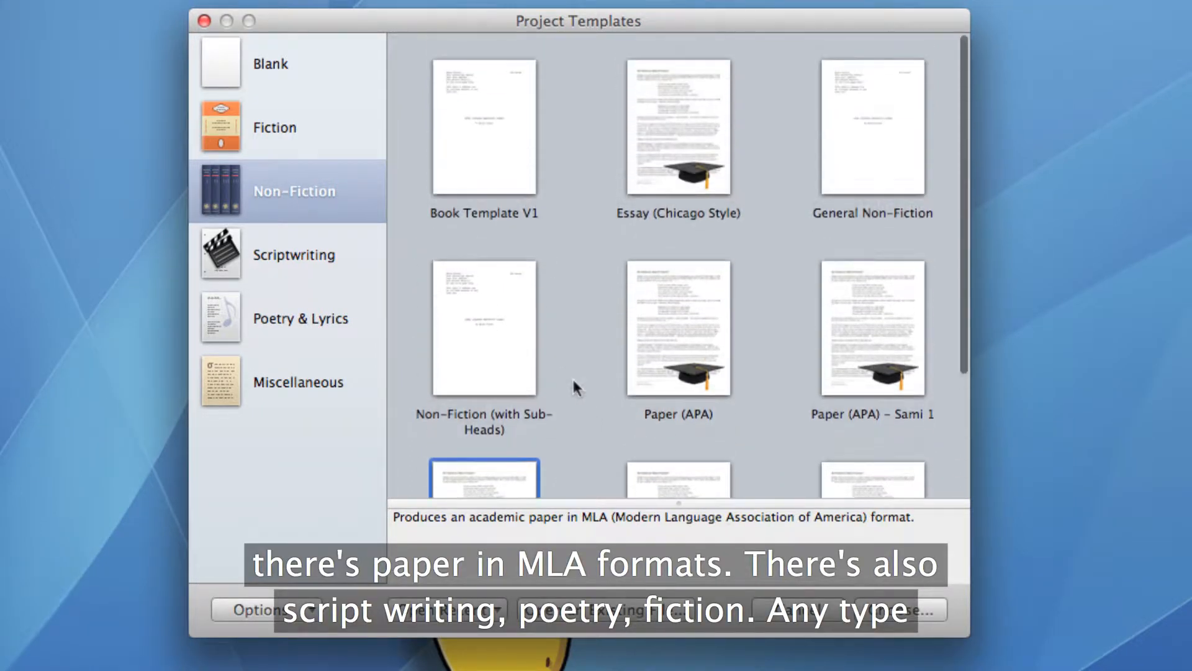
{"action": "left_click", "coordinate": [304, 73]}
{"action": "left_click", "coordinate": [305, 253]}
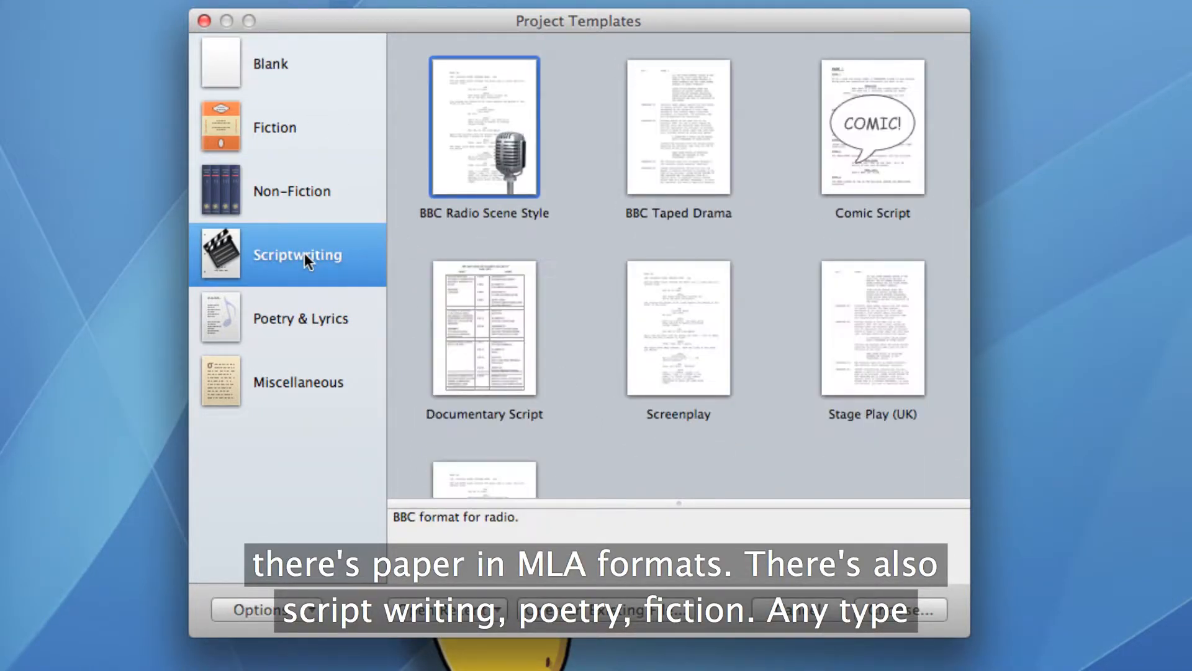
{"action": "left_click", "coordinate": [317, 318]}
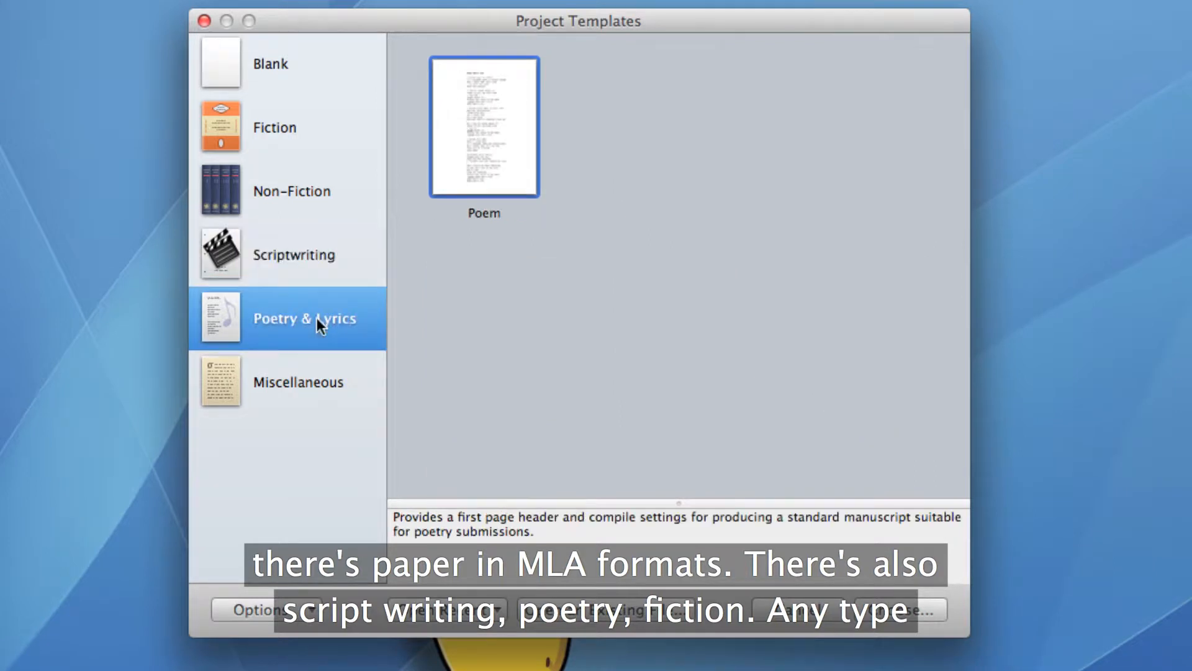
{"action": "left_click", "coordinate": [295, 140]}
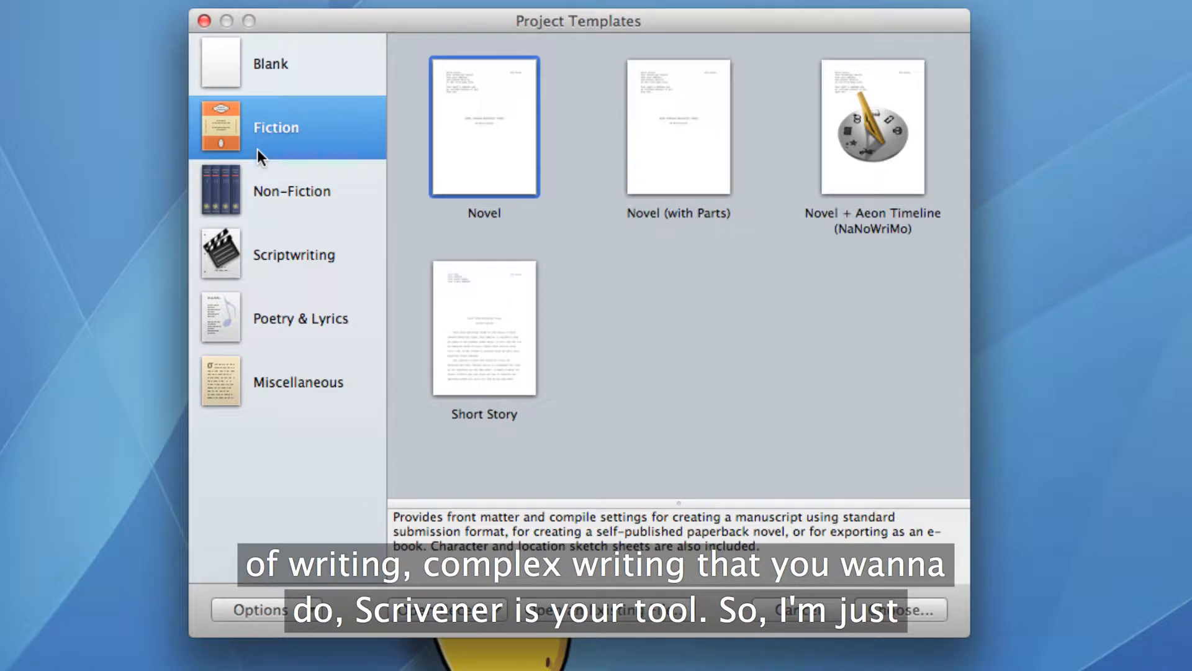
- Create a project from the Blank template, save it as "sample 1" and enlarge its window to fill the screen
{"action": "left_click", "coordinate": [266, 63]}
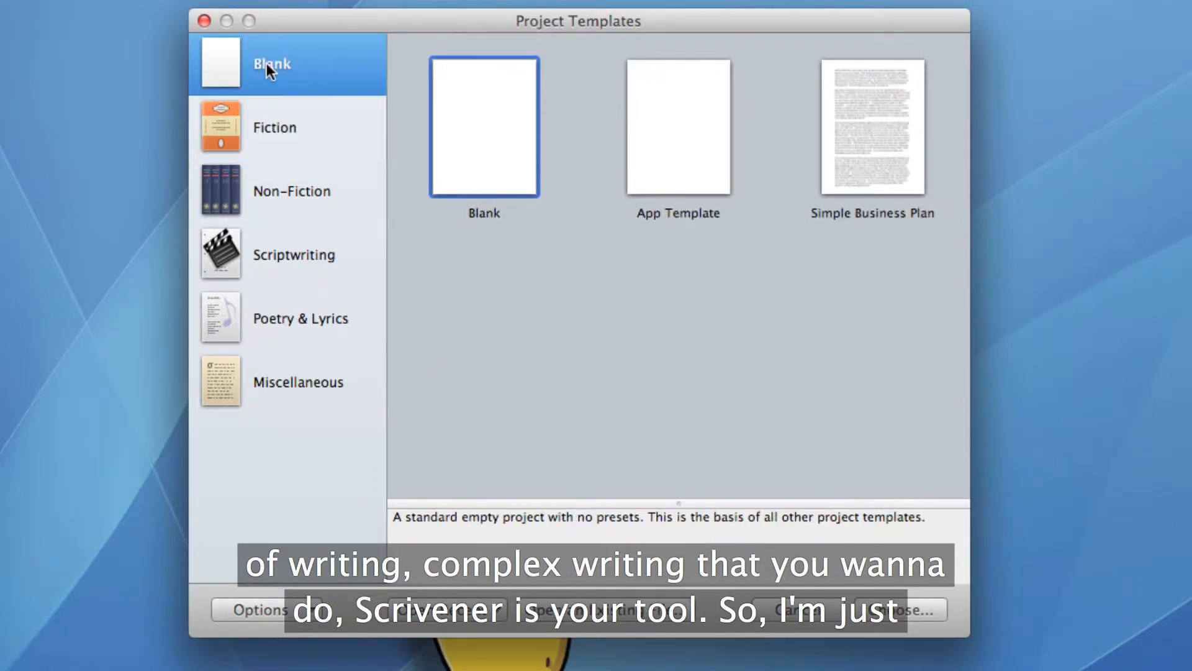
{"action": "left_click", "coordinate": [470, 159]}
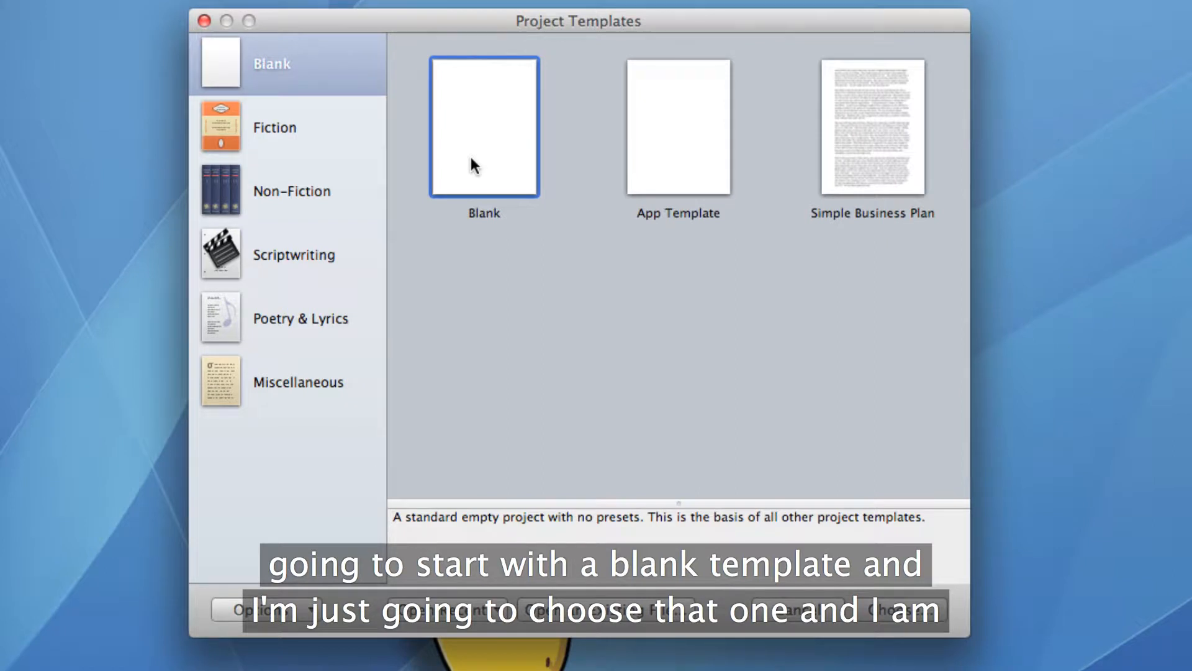
{"action": "left_click", "coordinate": [895, 610]}
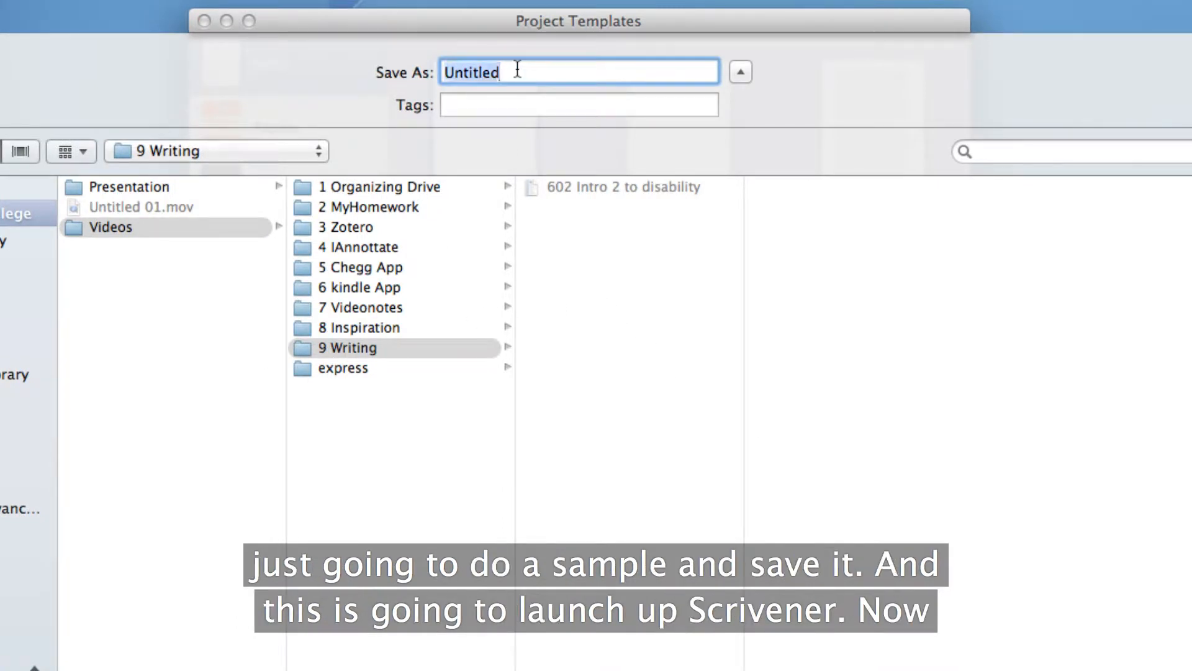
{"action": "type", "text": "sample 1"}
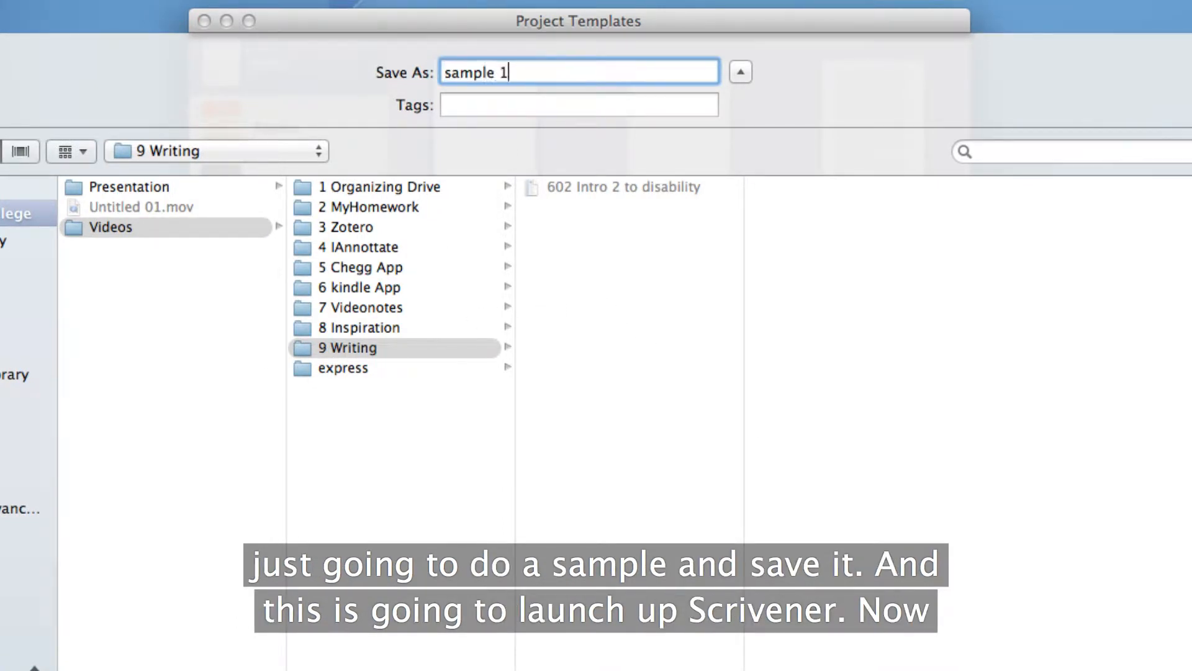
{"action": "key", "text": "Return"}
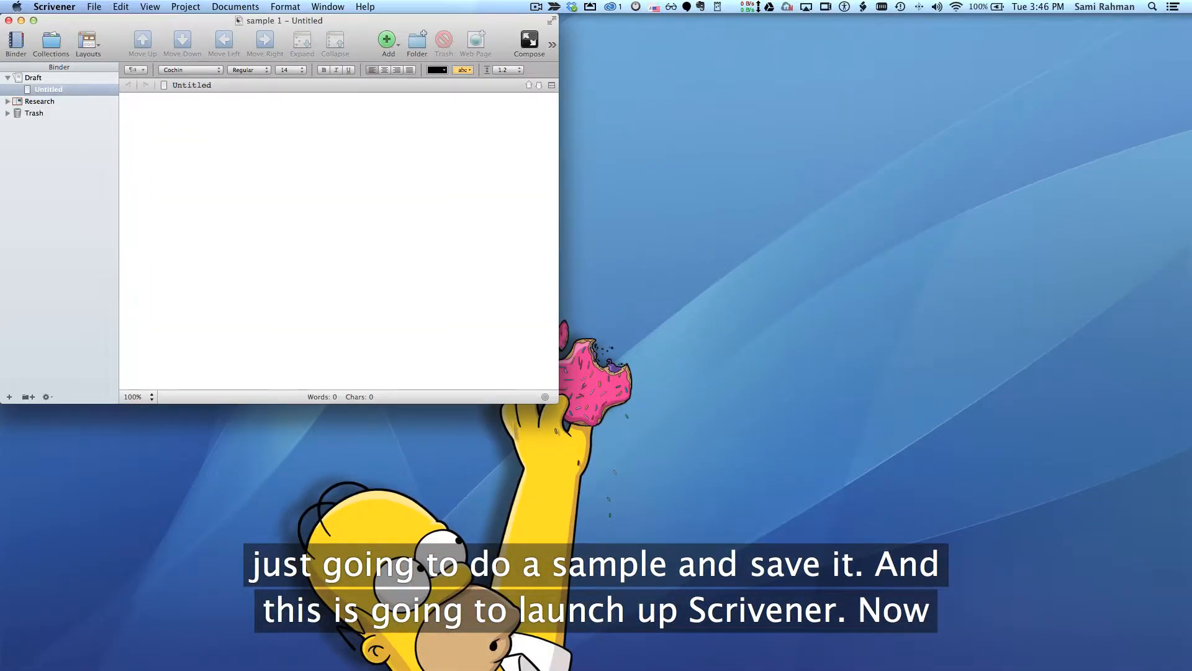
{"action": "left_click_drag", "start_coordinate": [554, 401], "coordinate": [1188, 668]}
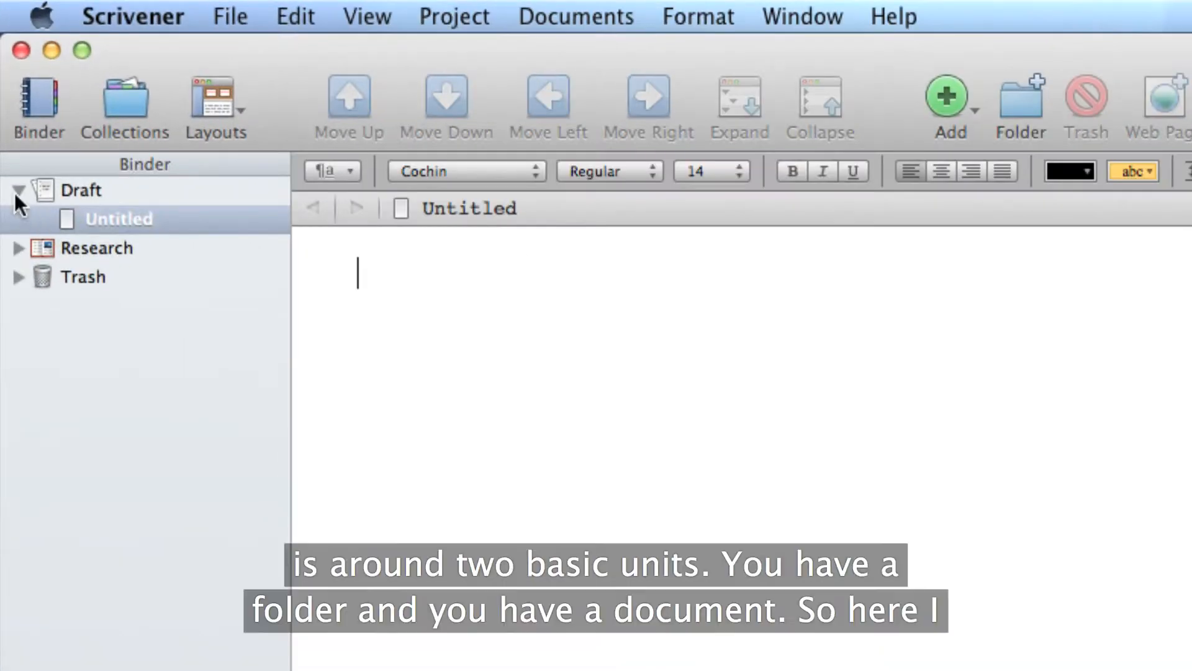
- Expand the Research and Trash folders in the binder and view the Draft folder and its Untitled document
{"action": "left_click", "coordinate": [19, 189]}
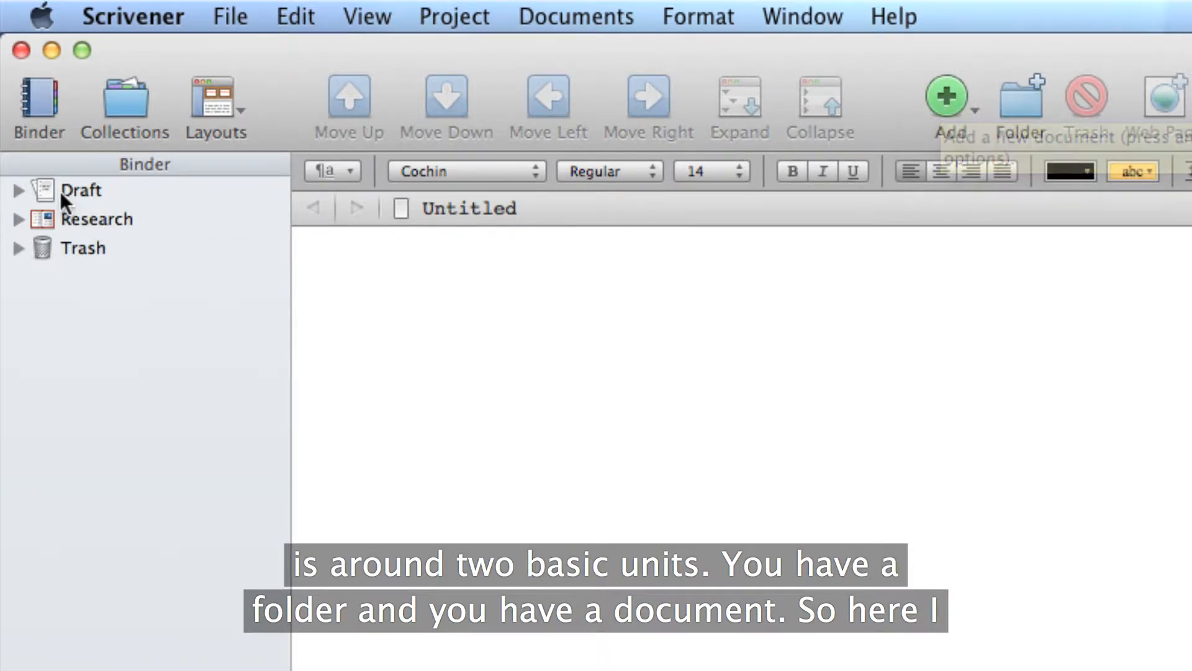
{"action": "left_click", "coordinate": [24, 189]}
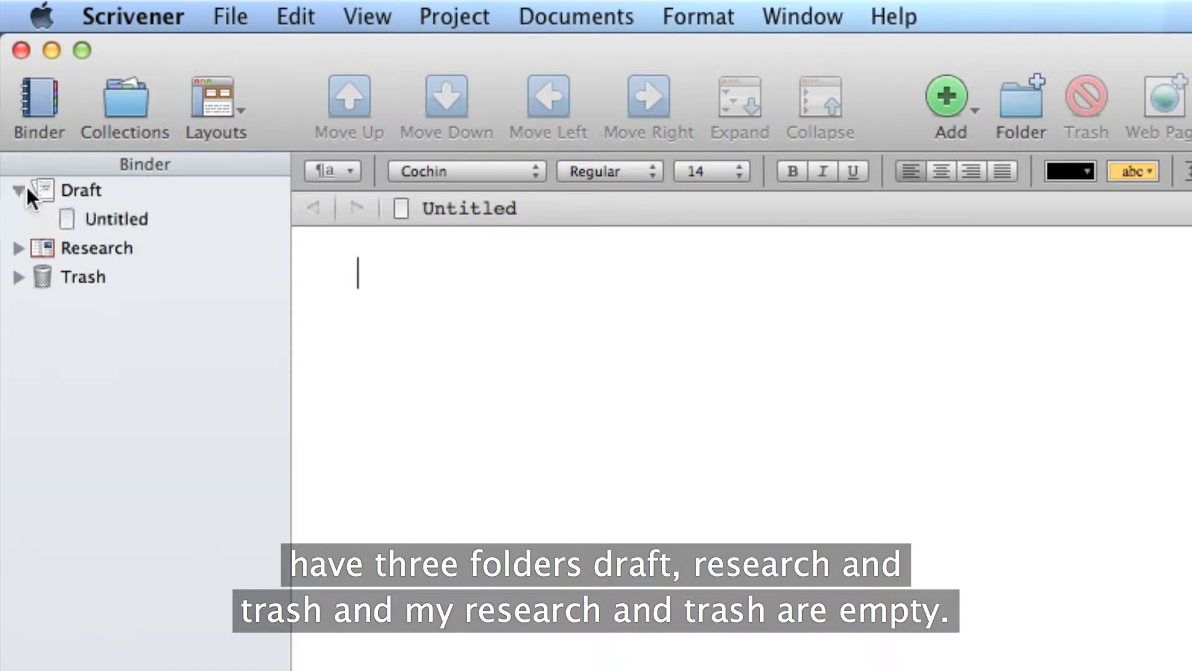
{"action": "left_click", "coordinate": [14, 247]}
{"action": "left_click", "coordinate": [14, 274]}
{"action": "left_click", "coordinate": [92, 185]}
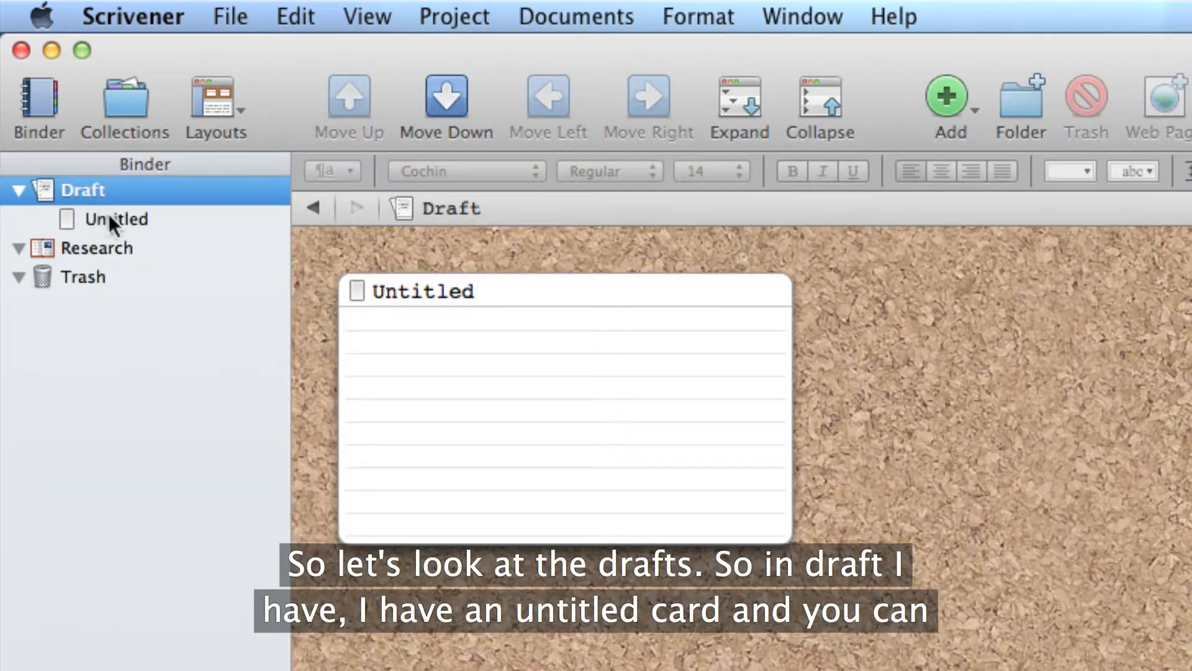
{"action": "left_click", "coordinate": [109, 221]}
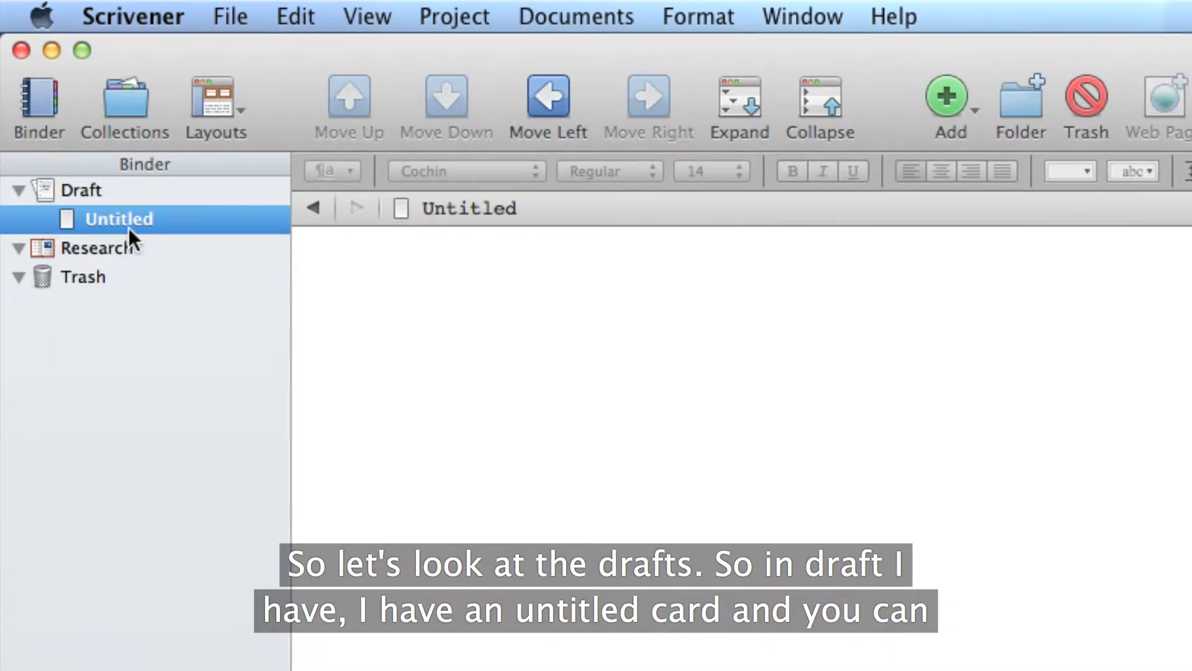
- View the Draft folder as a document, as cards and as an outline, and return to the corkboard view
{"action": "left_click", "coordinate": [93, 187]}
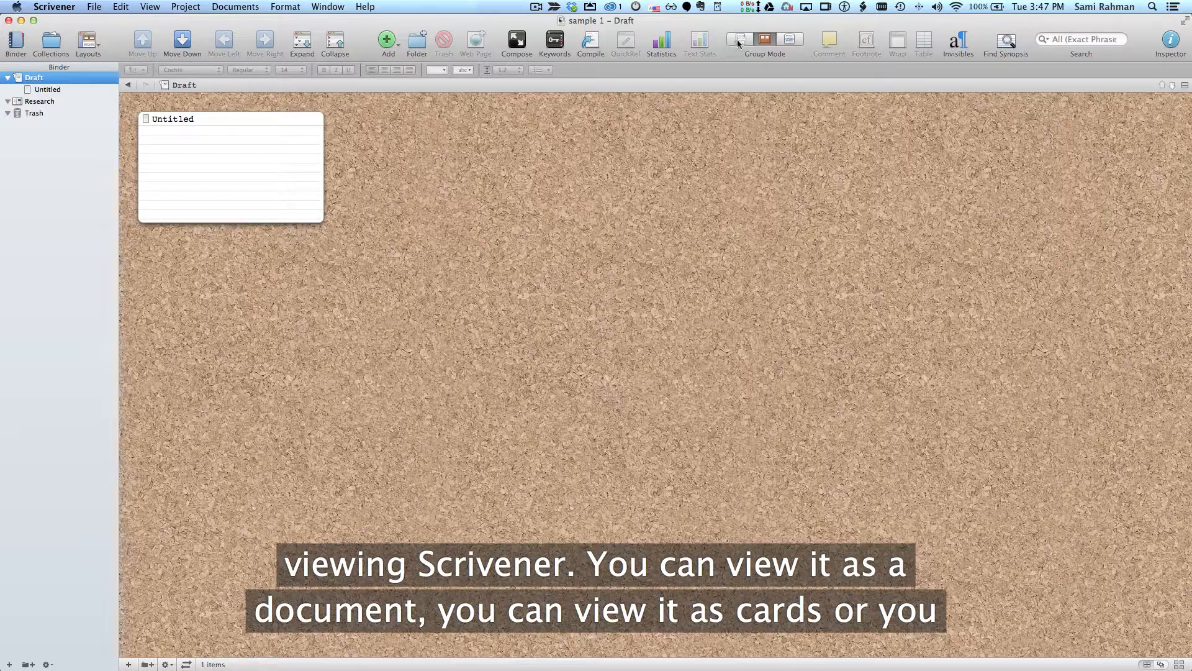
{"action": "left_click", "coordinate": [740, 41]}
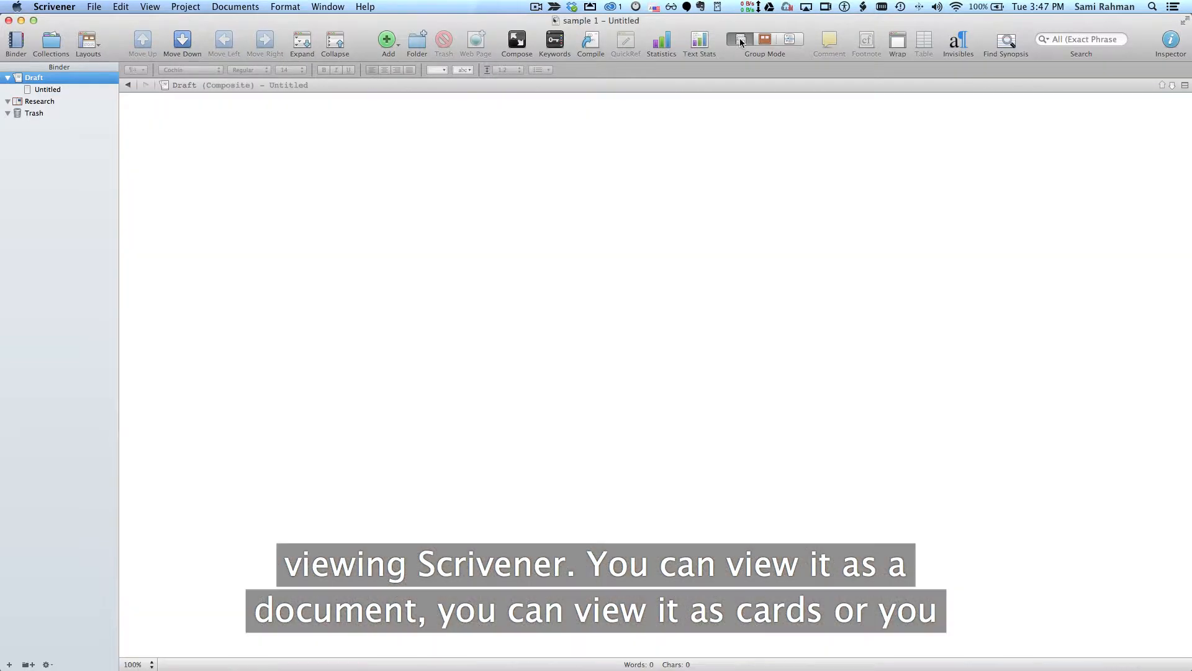
{"action": "left_click", "coordinate": [766, 40]}
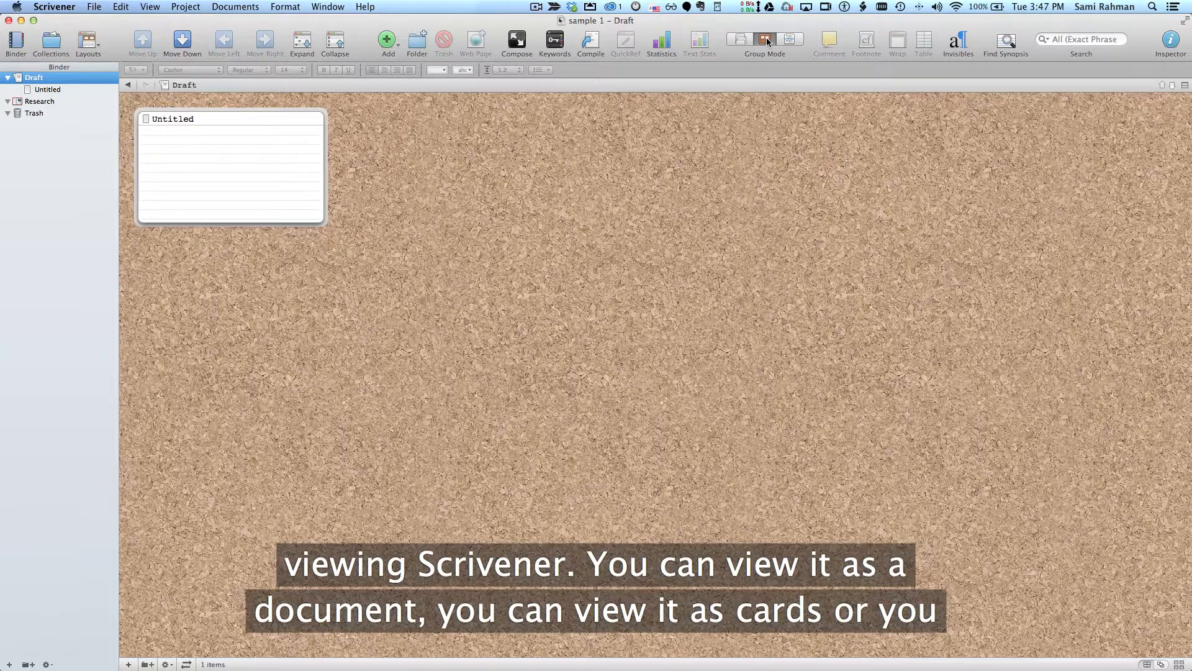
{"action": "left_click", "coordinate": [790, 39]}
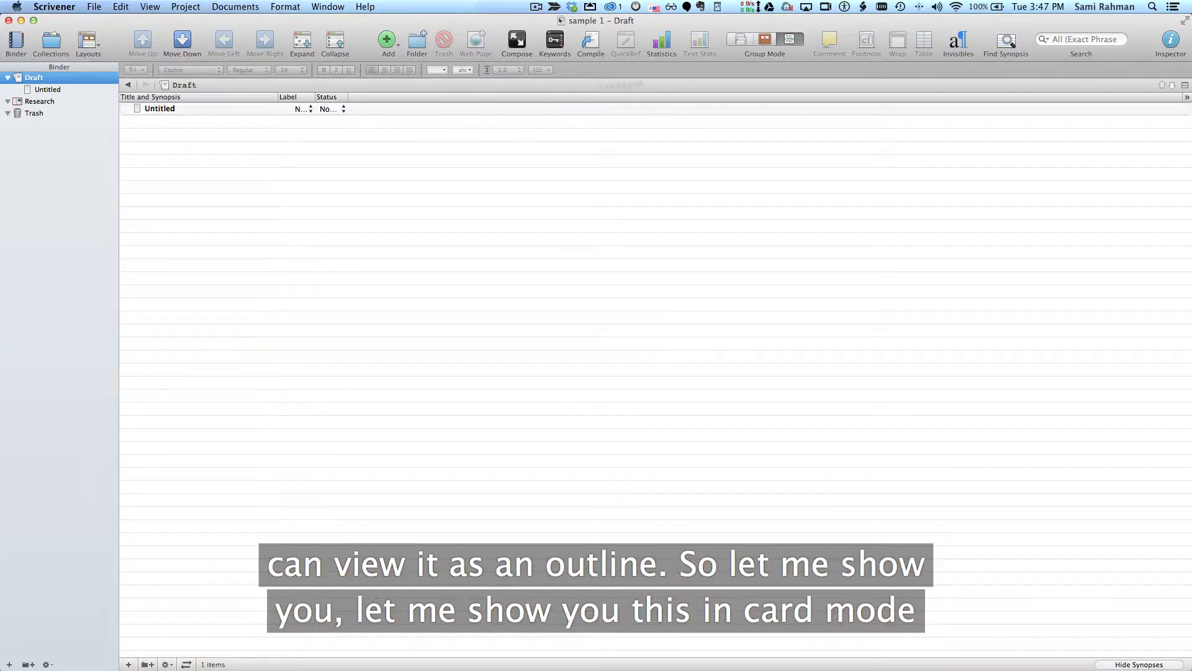
{"action": "left_click", "coordinate": [37, 78]}
{"action": "left_click", "coordinate": [762, 39]}
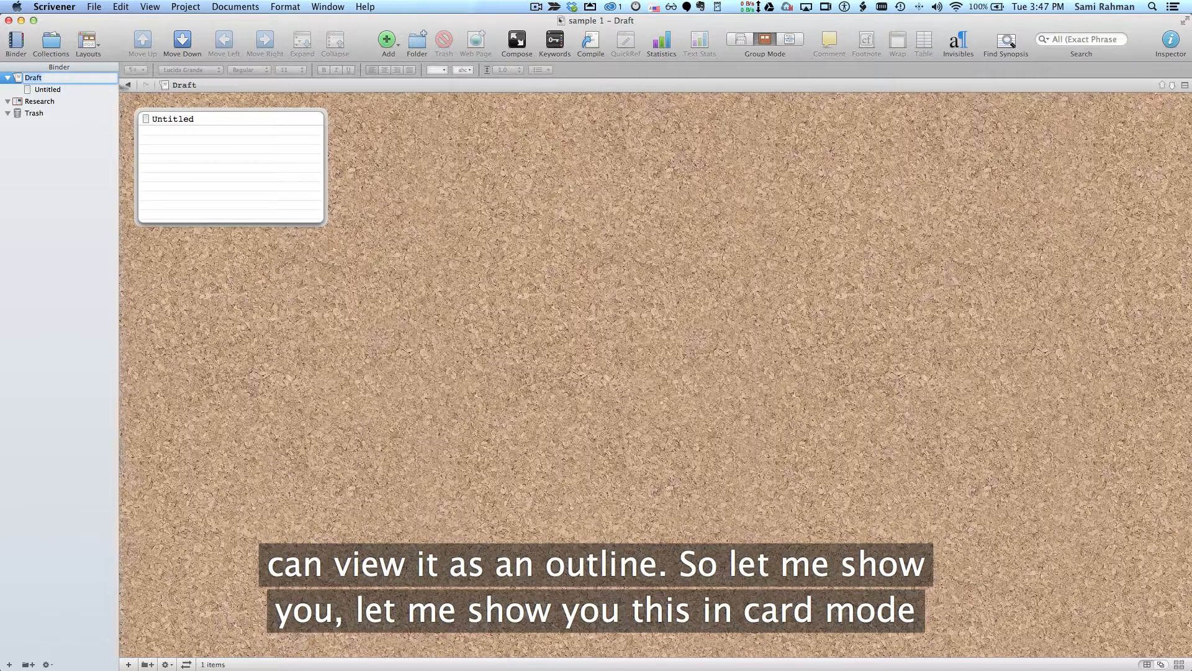
- Rename the Untitled document in the Draft folder as "intro"
{"action": "left_click", "coordinate": [50, 91]}
{"action": "left_click", "coordinate": [53, 91]}
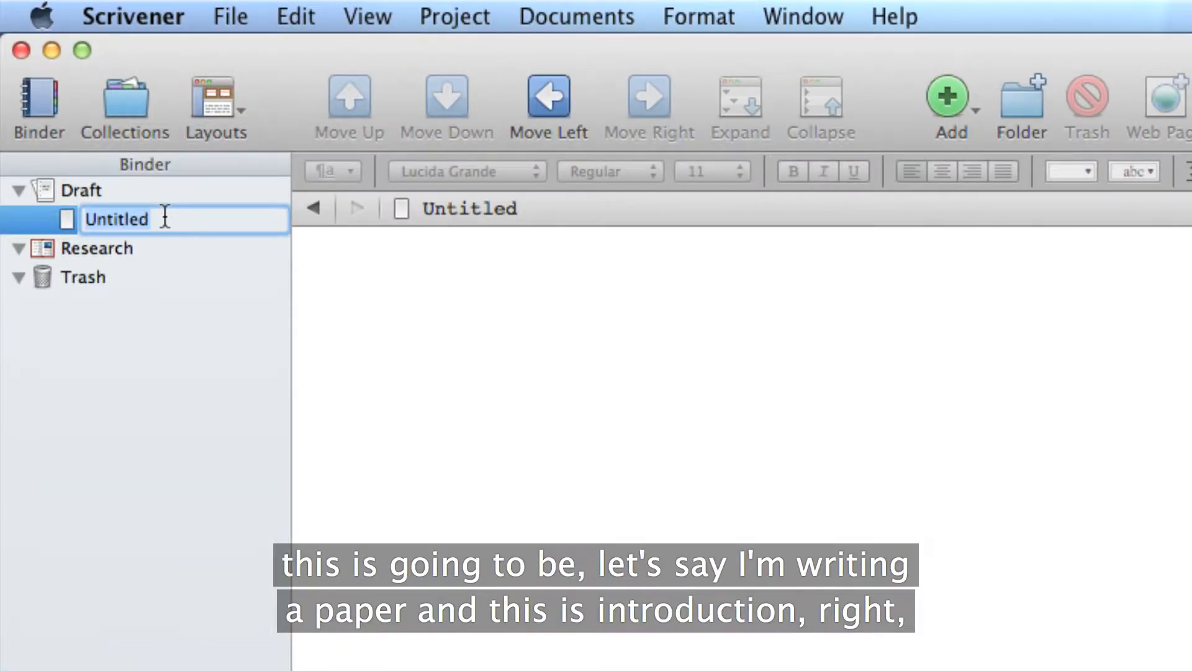
{"action": "type", "text": "into"}
{"action": "key", "text": "BackSpace"}
{"action": "type", "text": "r"}
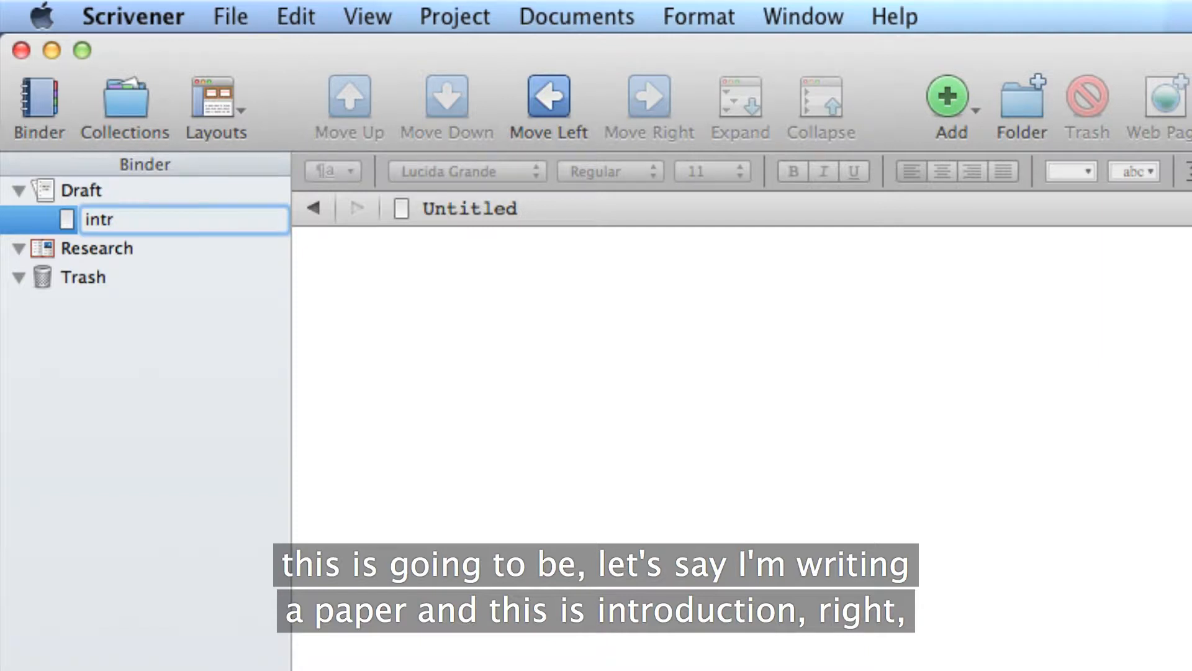
{"action": "type", "text": "o"}
{"action": "key", "text": "BackSpace"}
{"action": "key", "text": "BackSpace"}
{"action": "key", "text": "BackSpace"}
{"action": "type", "text": "tro"}
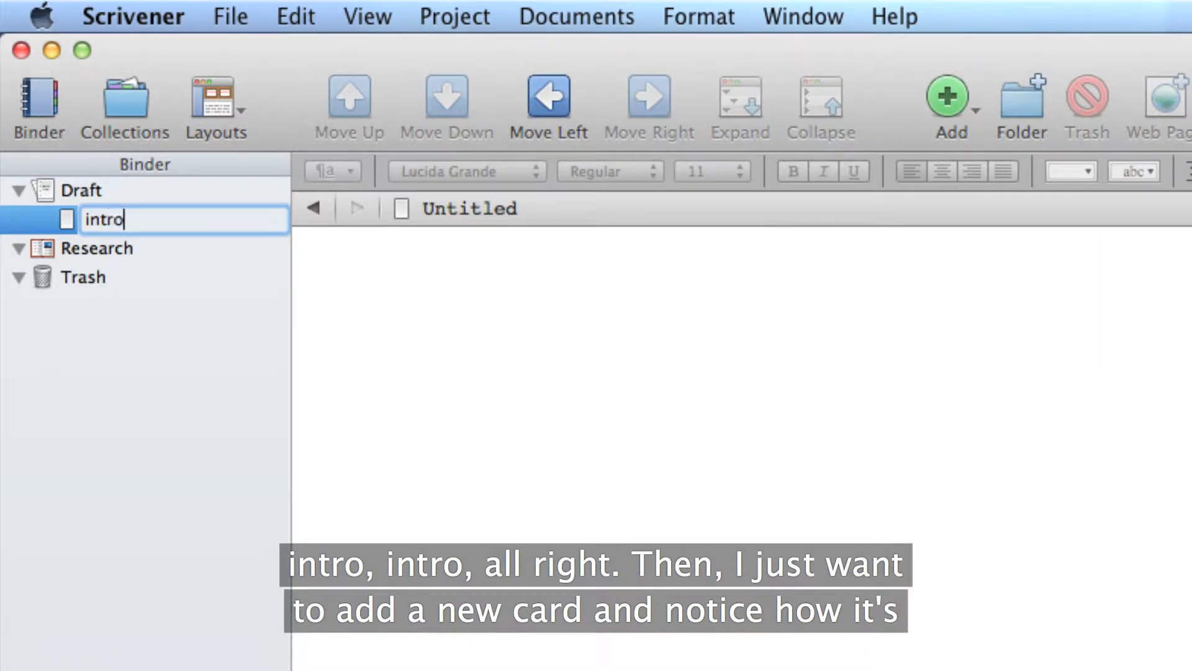
{"action": "key", "text": "Return"}
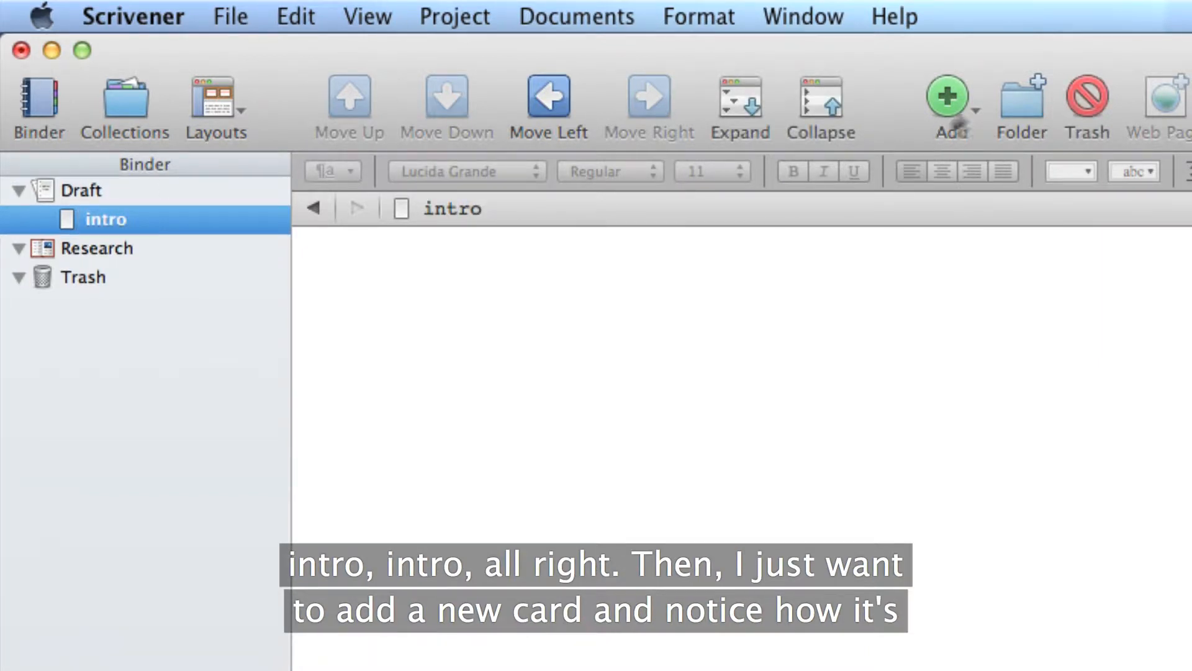
- Add three documents below intro in the Draft folder and name them "idea 1", "idea 2" and "conclusion"
{"action": "left_click", "coordinate": [956, 121]}
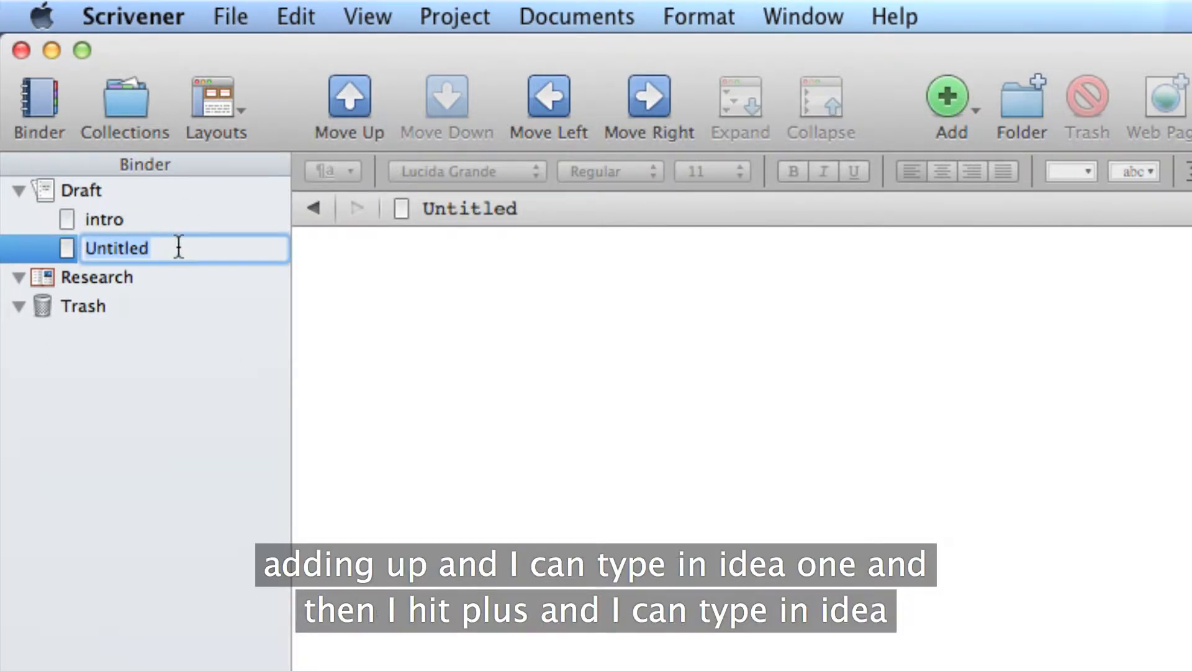
{"action": "type", "text": "idea 1"}
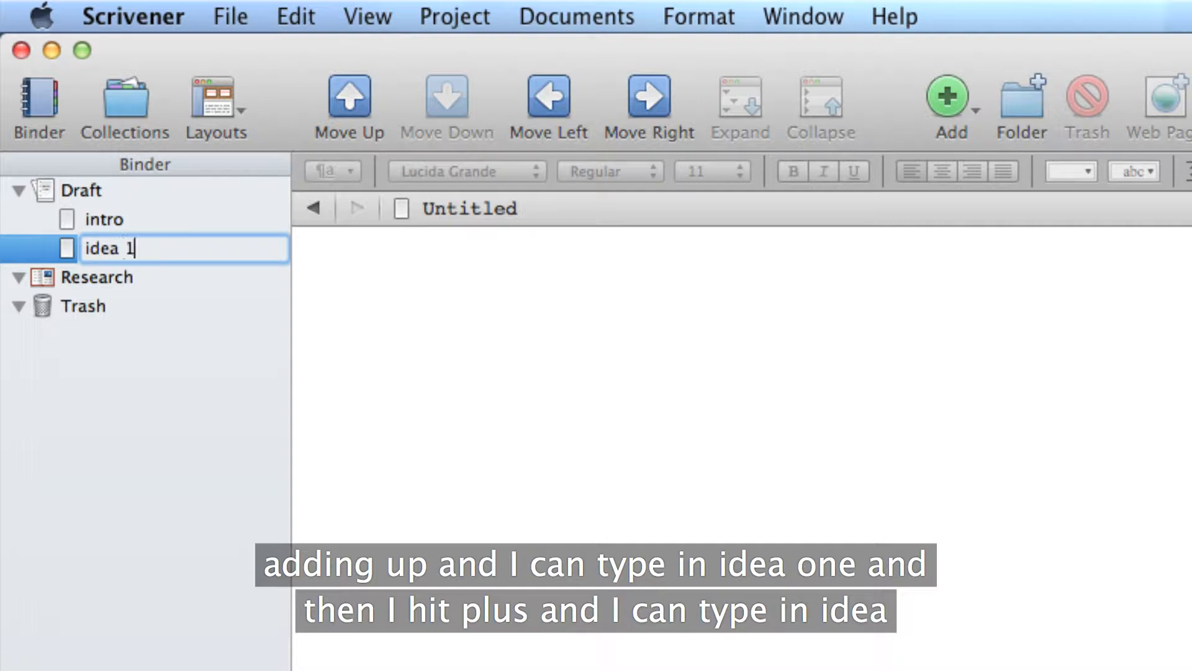
{"action": "left_click", "coordinate": [948, 95]}
{"action": "type", "text": "idea 2"}
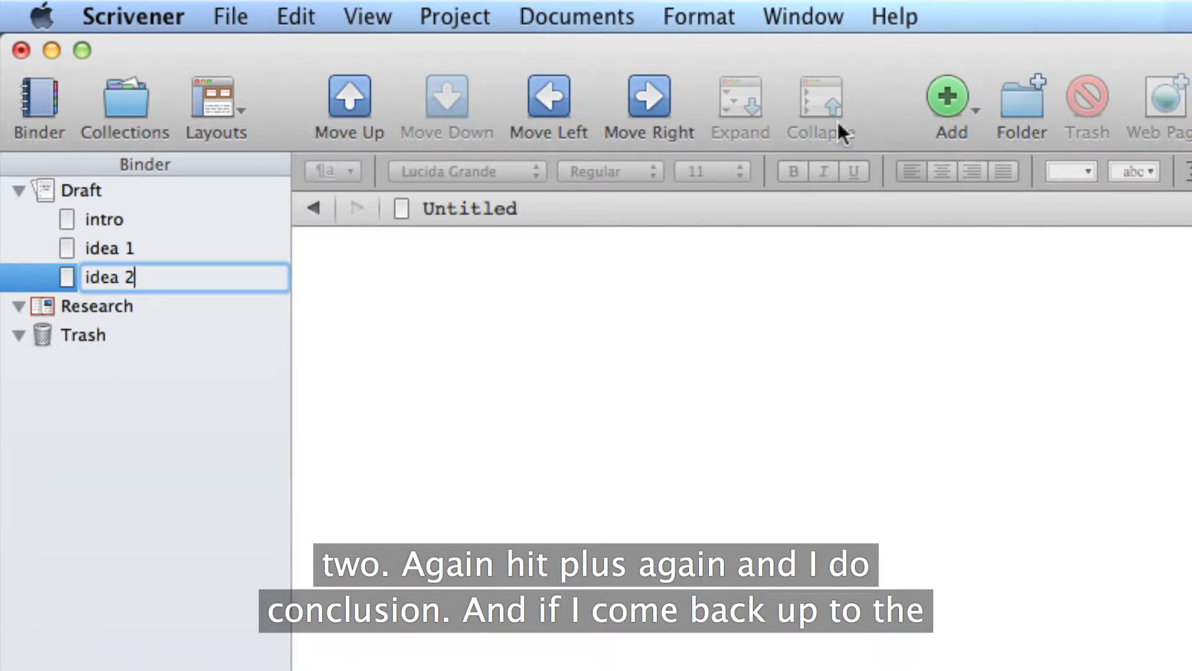
{"action": "left_click", "coordinate": [940, 102]}
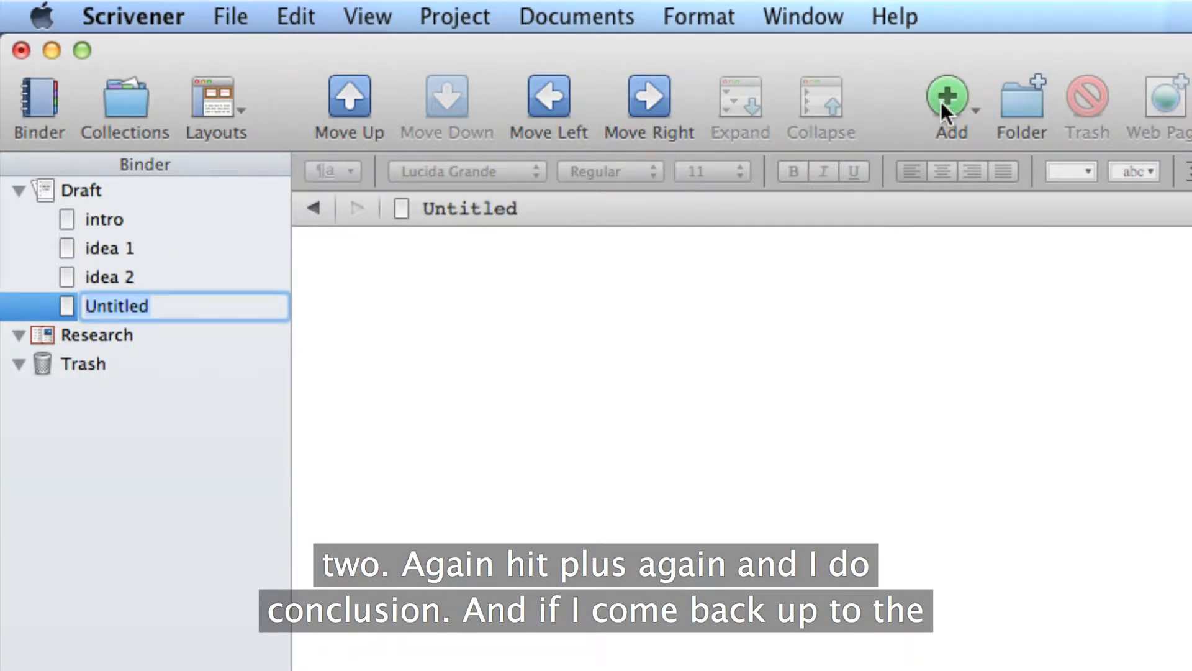
{"action": "type", "text": "conculs"}
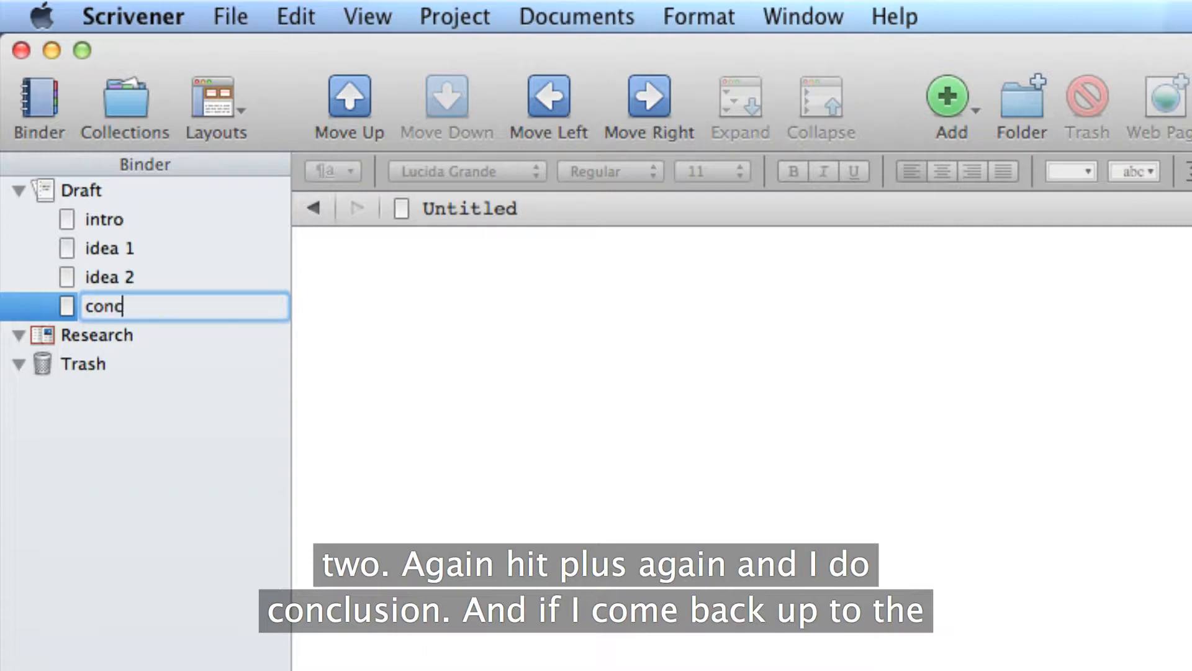
{"action": "type", "text": "ion"}
{"action": "key", "text": "Return"}
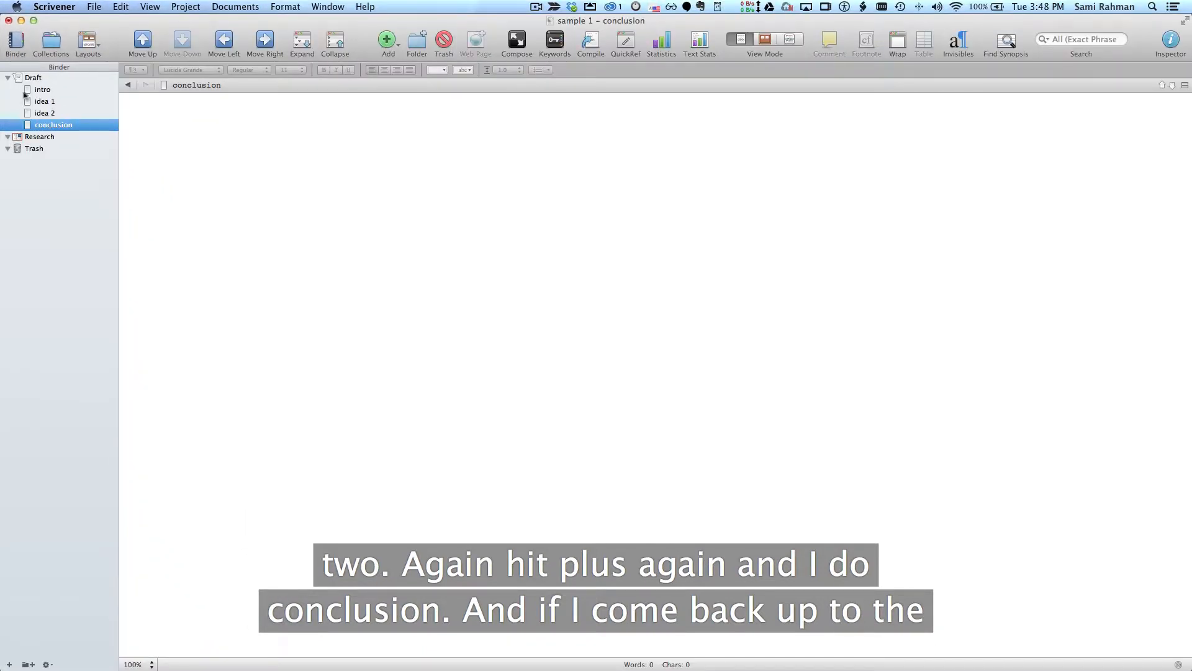
- Move the idea 1 card after idea 2 on the Draft corkboard, and restore the order by moving idea 2 below idea 1 in the binder
{"action": "left_click", "coordinate": [34, 81]}
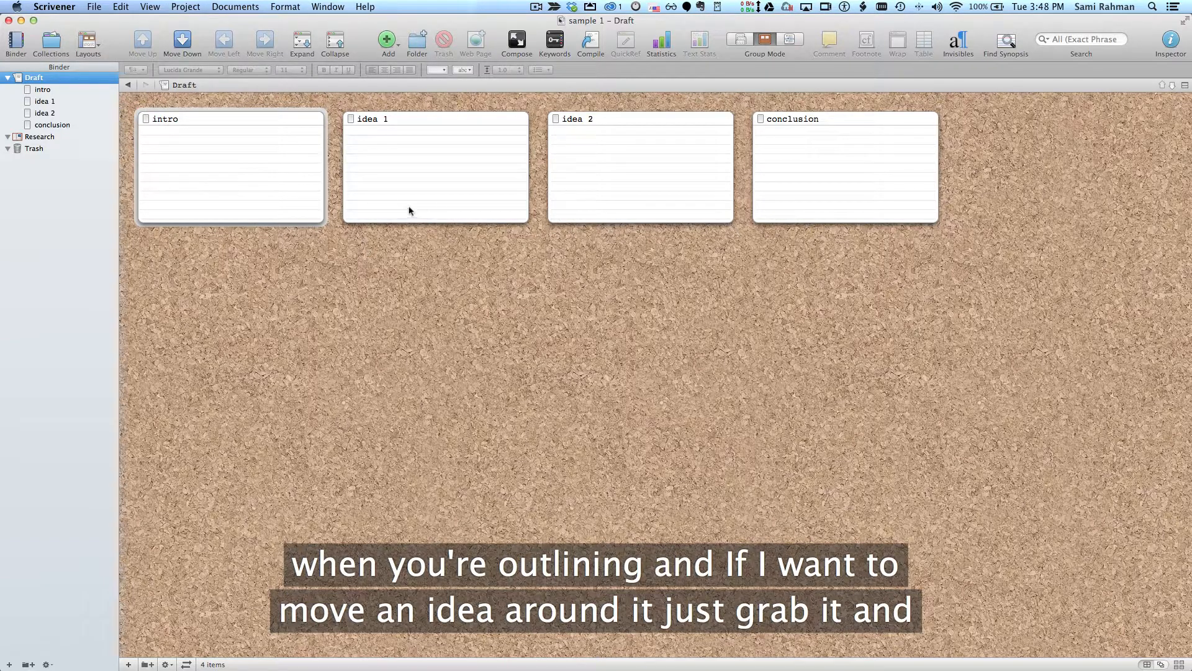
{"action": "left_click_drag", "start_coordinate": [437, 175], "coordinate": [721, 170]}
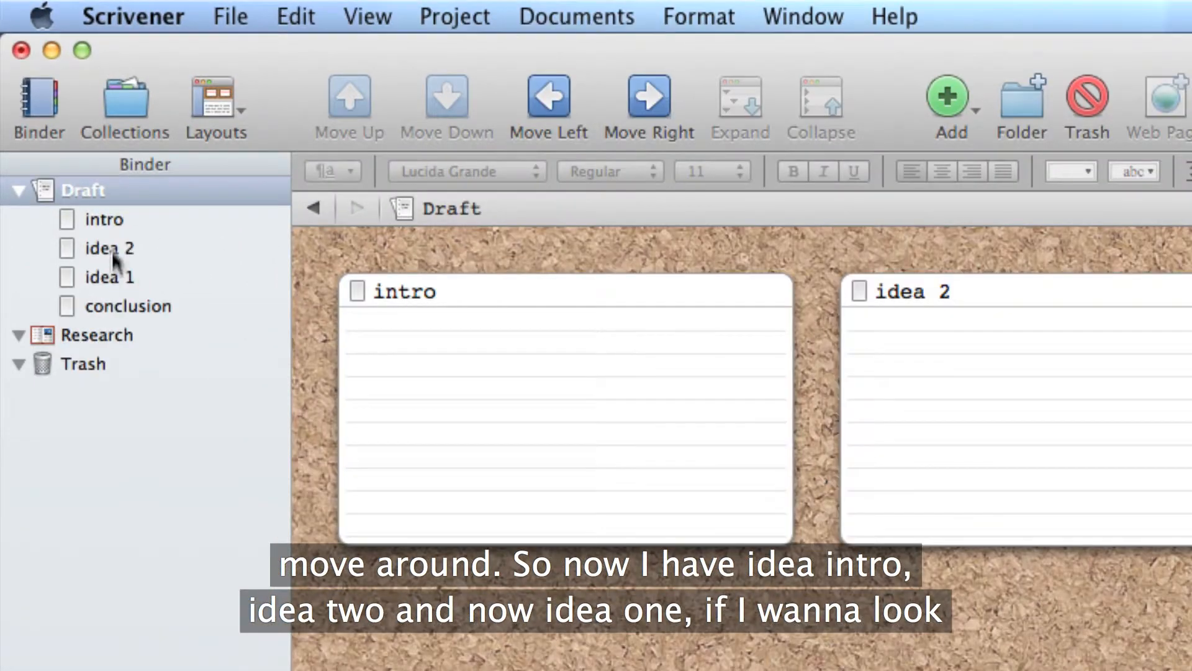
{"action": "left_click", "coordinate": [111, 228]}
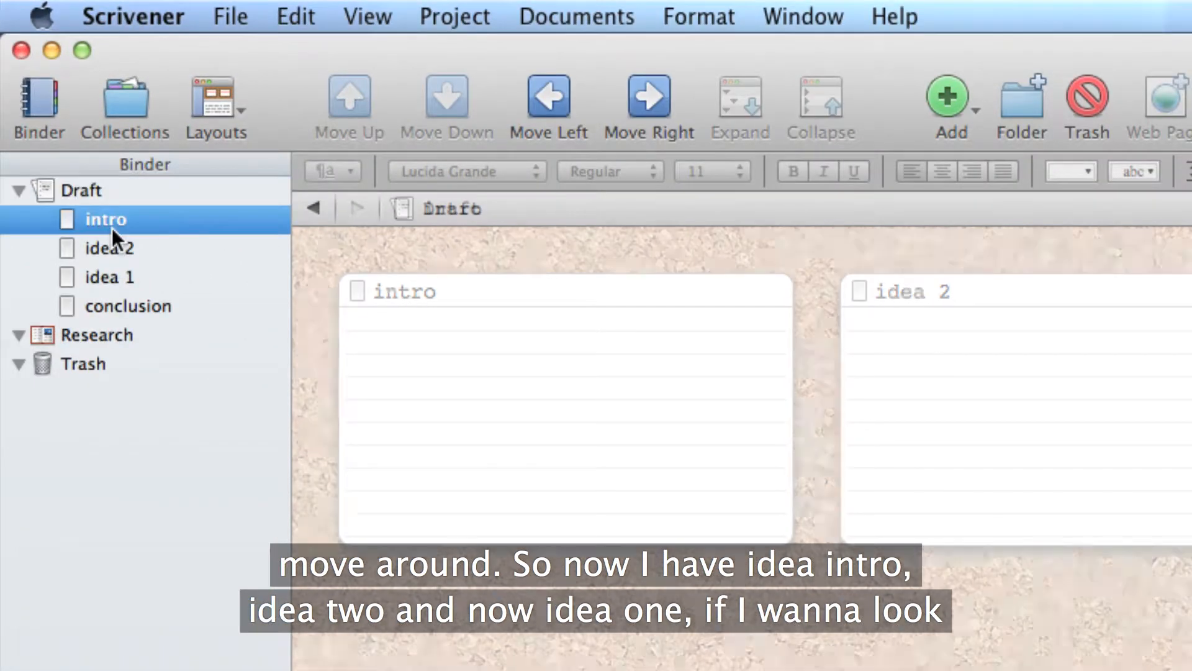
{"action": "left_click", "coordinate": [121, 252]}
{"action": "left_click", "coordinate": [122, 278]}
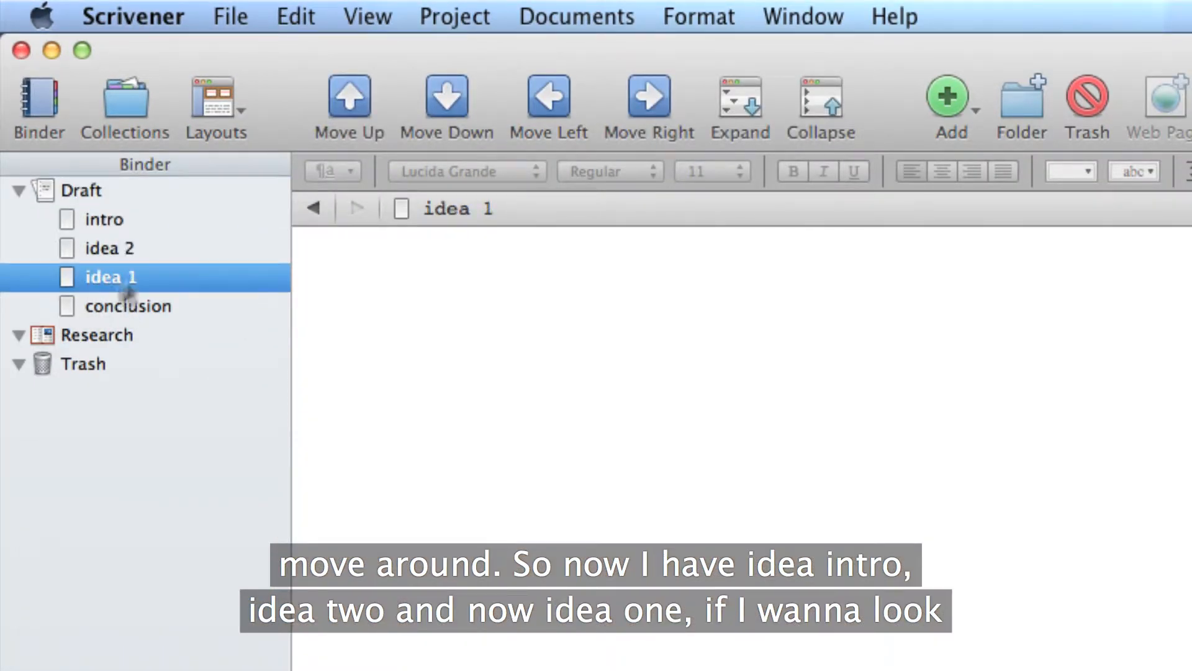
{"action": "left_click_drag", "start_coordinate": [104, 245], "coordinate": [102, 284]}
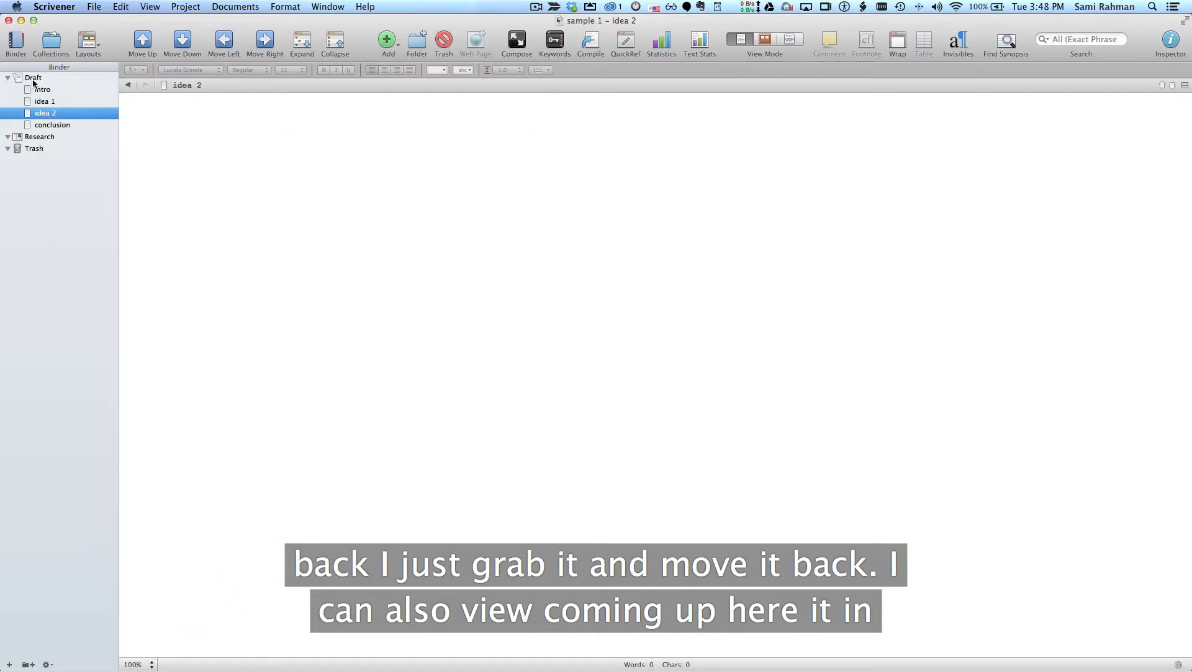
- View the Draft folder as one continuous document, go through its four sections, and view it as cards and as an outline
{"action": "left_click", "coordinate": [80, 190]}
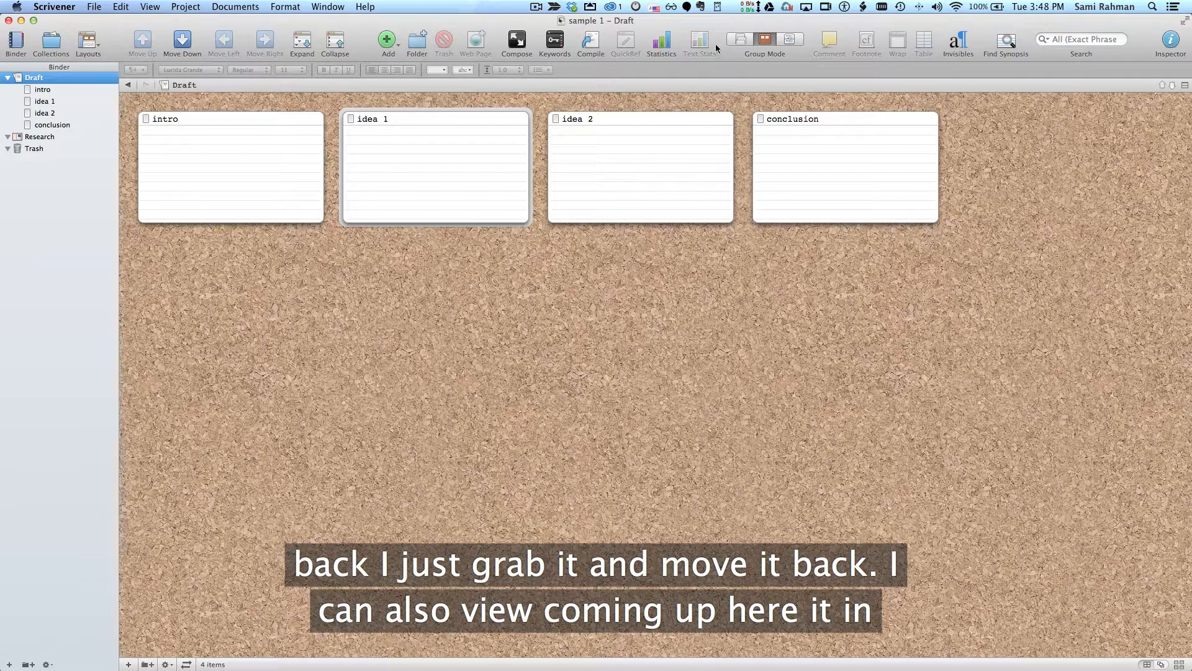
{"action": "left_click", "coordinate": [749, 42]}
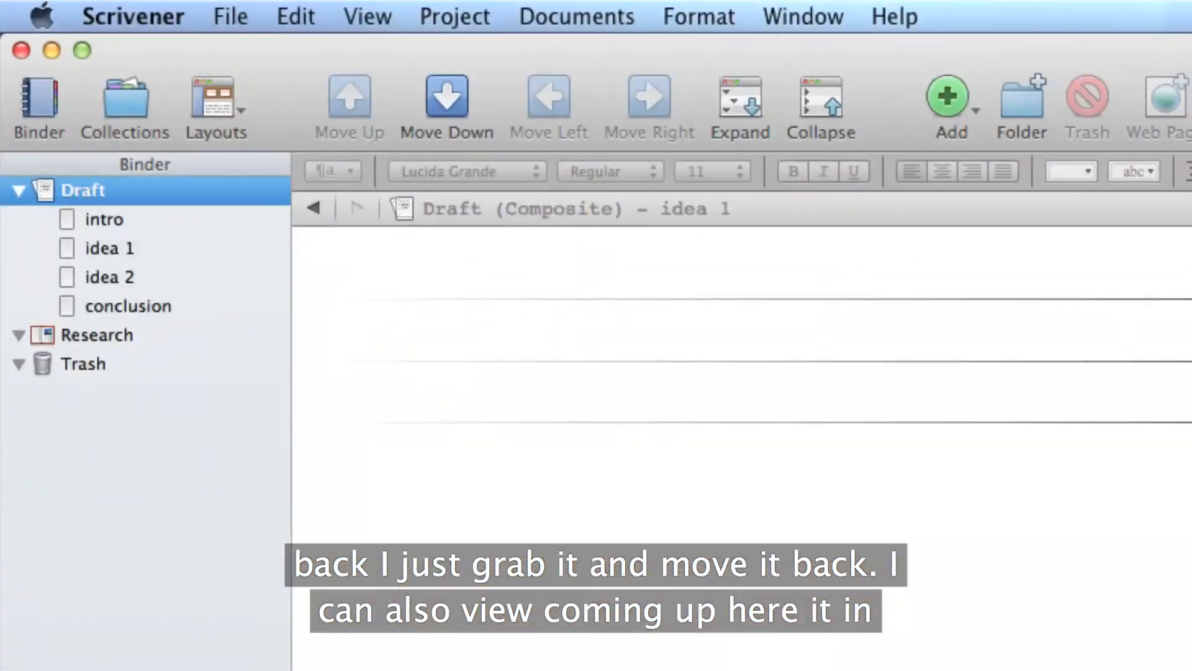
{"action": "left_click", "coordinate": [331, 270]}
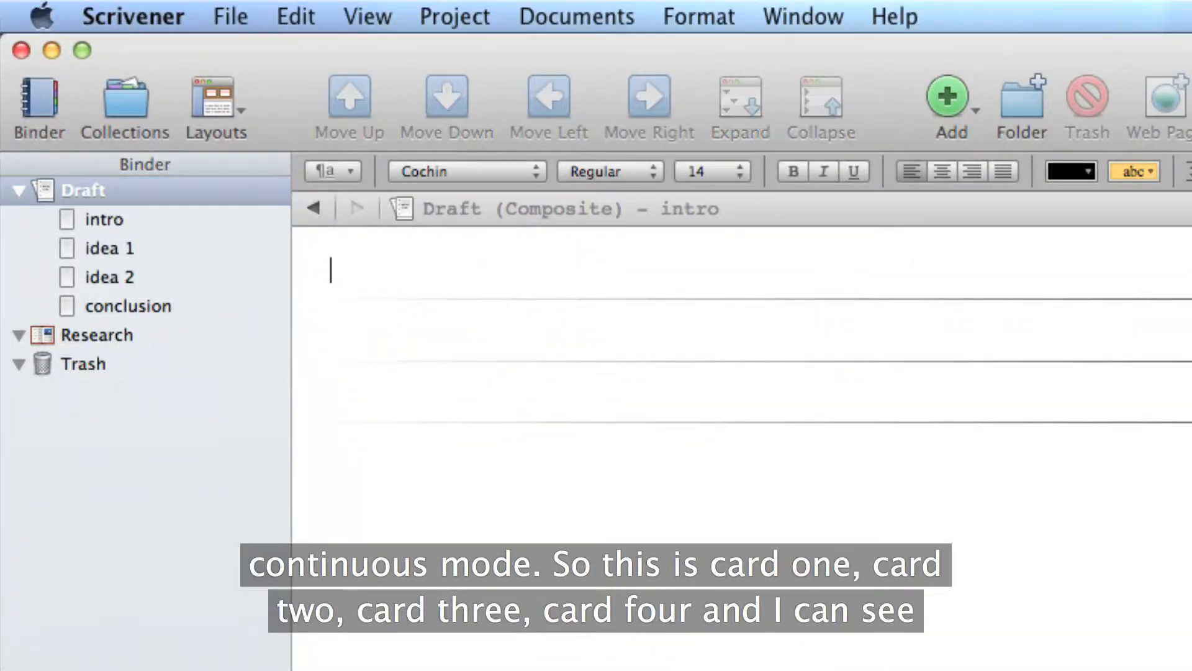
{"action": "key", "text": "Down"}
{"action": "key", "text": "Down"}
{"action": "key", "text": "Down"}
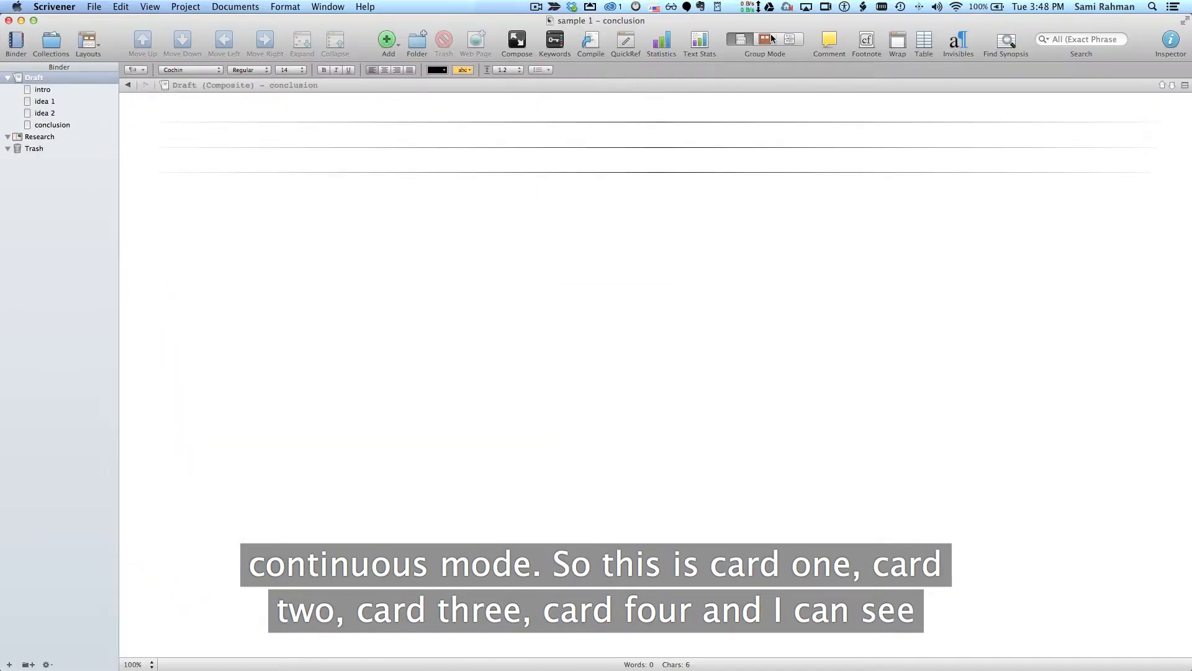
{"action": "left_click", "coordinate": [770, 39]}
{"action": "left_click", "coordinate": [790, 41]}
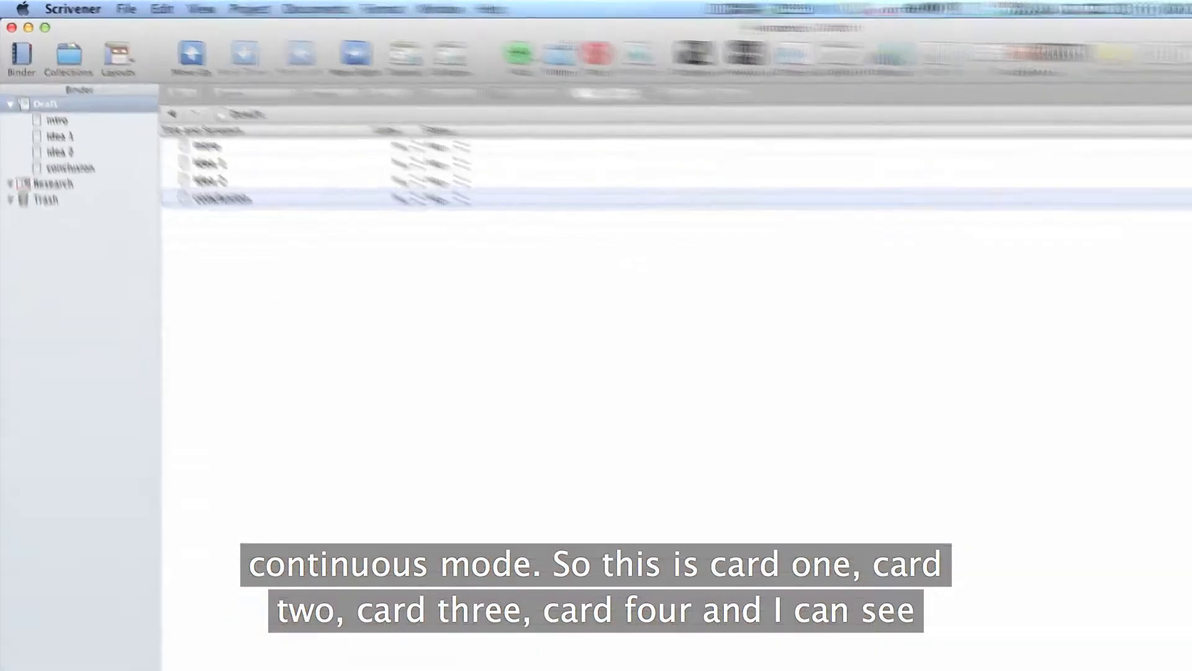
- Move idea 1 one place down in the Draft outline and back up above idea 2
{"action": "left_click", "coordinate": [174, 122]}
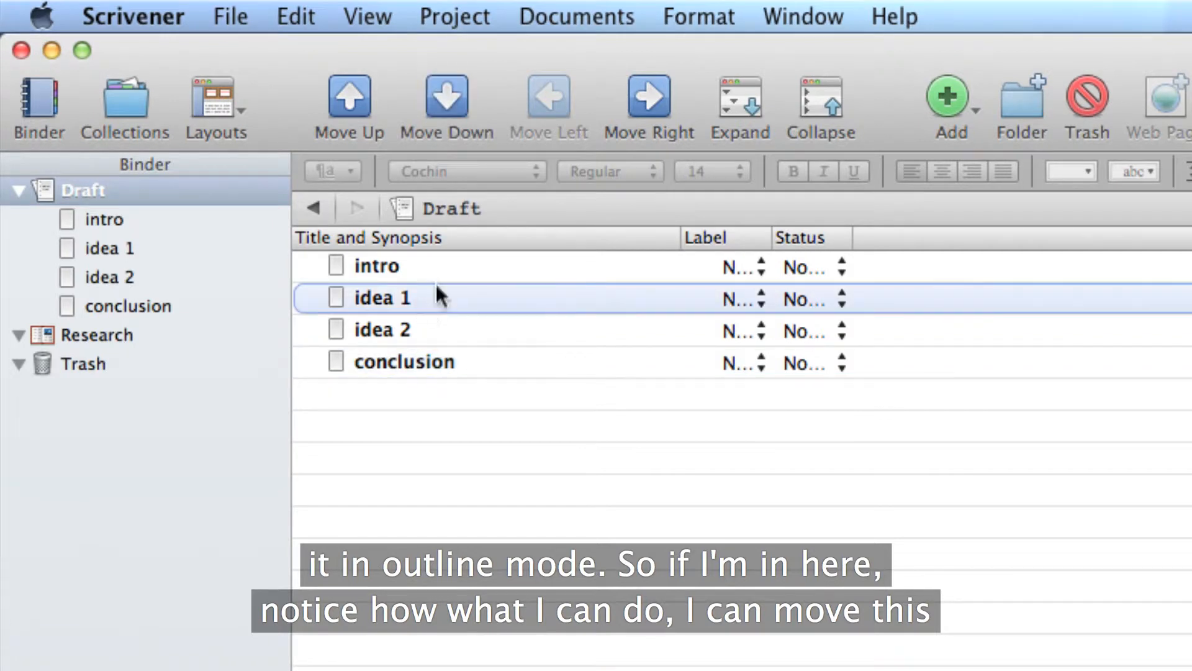
{"action": "left_click", "coordinate": [445, 94]}
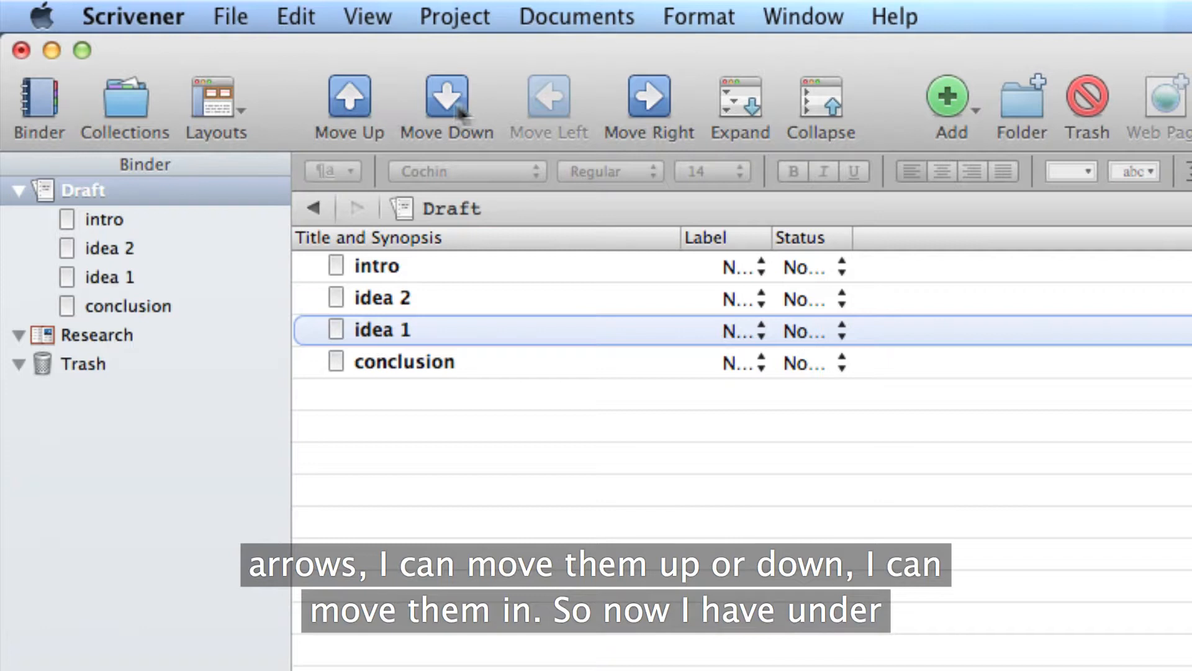
{"action": "left_click", "coordinate": [358, 97]}
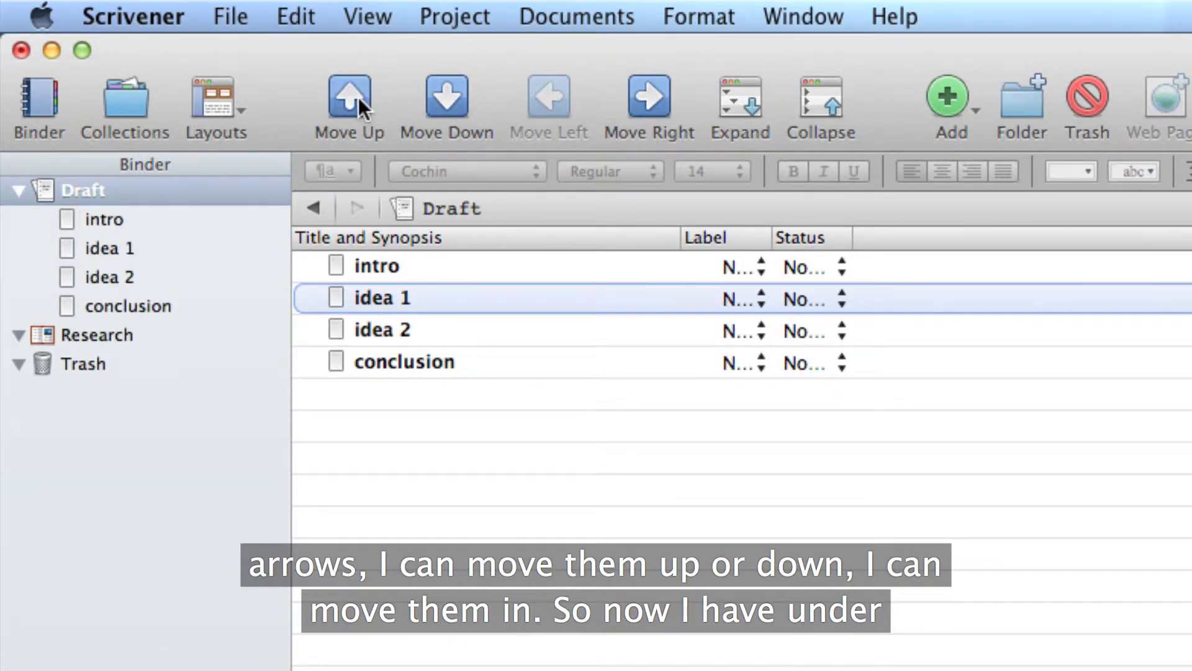
- Nest idea 1 and idea 2 under intro in the Draft outline and expand intro in the binder
{"action": "left_click", "coordinate": [642, 94]}
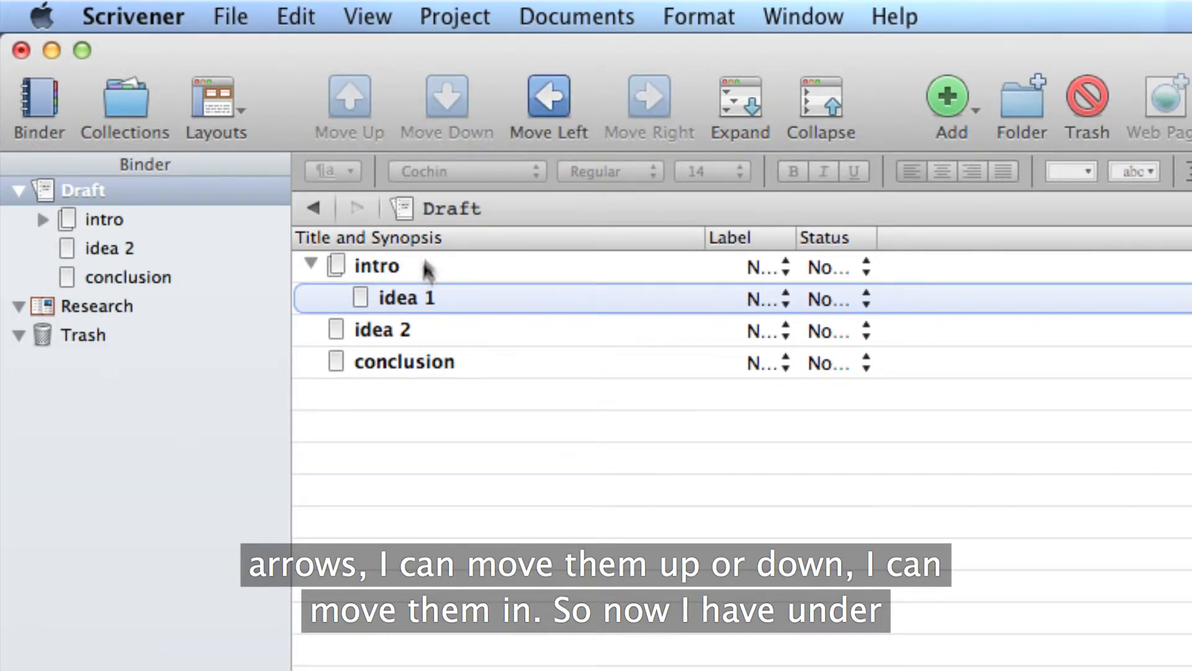
{"action": "left_click", "coordinate": [402, 331]}
{"action": "left_click", "coordinate": [648, 98]}
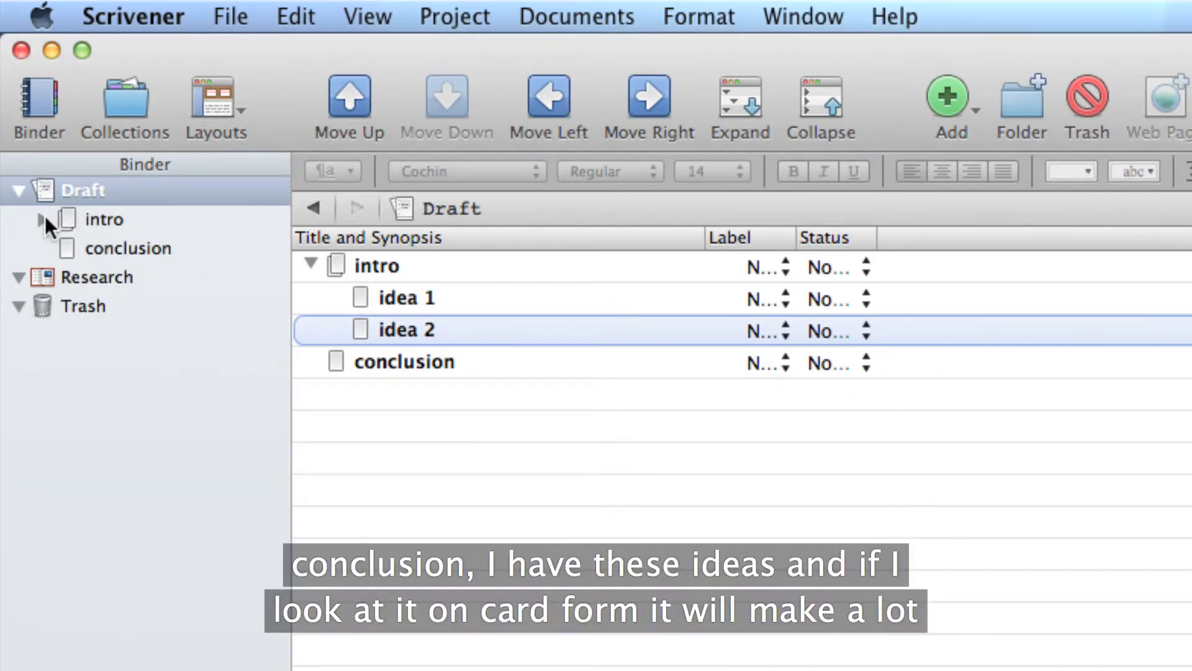
{"action": "left_click", "coordinate": [42, 218]}
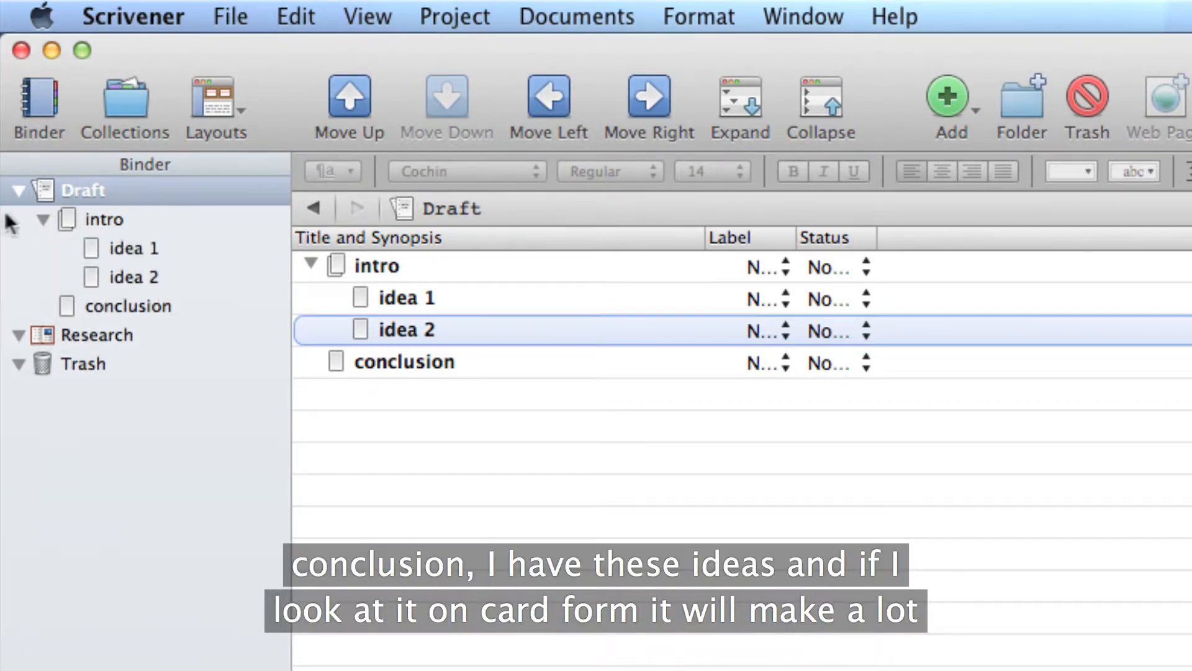
- Show the Draft folder on the corkboard, move the intro stack after conclusion, and return it to the front
{"action": "left_click", "coordinate": [99, 188]}
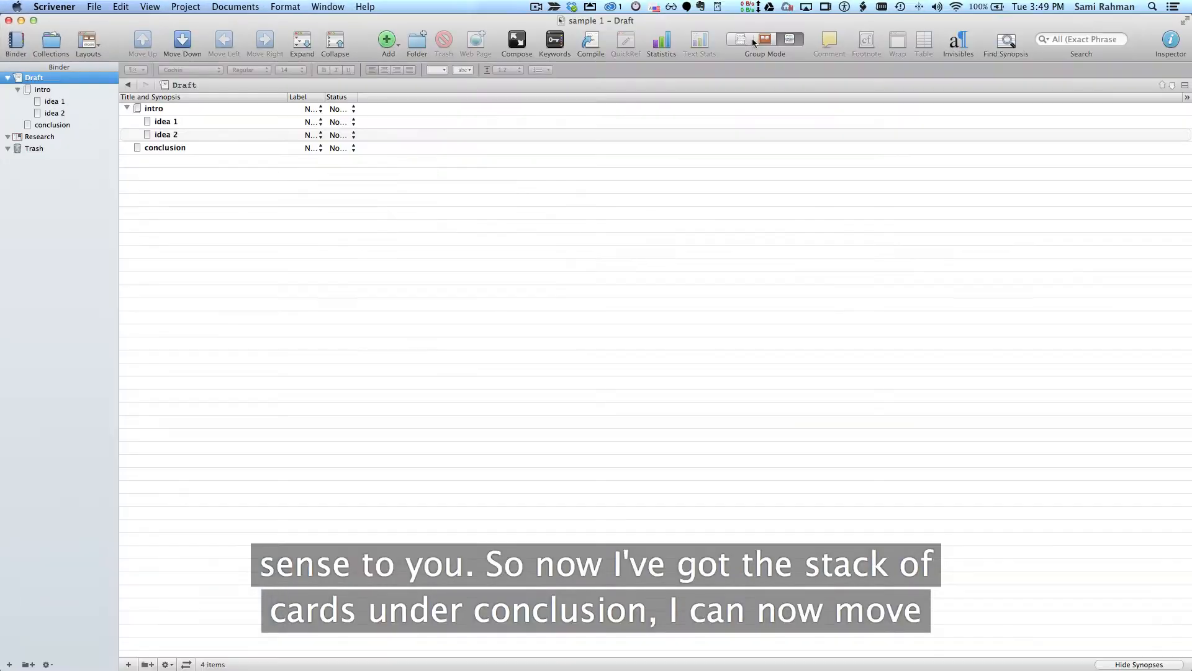
{"action": "left_click", "coordinate": [768, 41]}
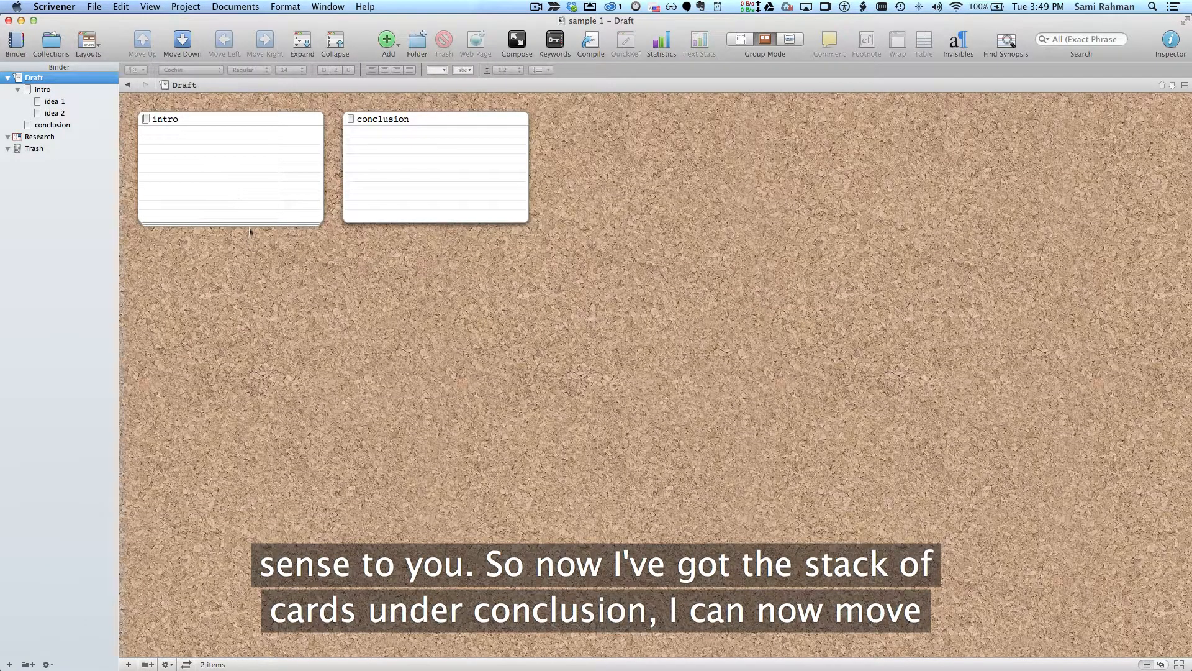
{"action": "left_click", "coordinate": [243, 211]}
{"action": "left_click_drag", "start_coordinate": [284, 190], "coordinate": [638, 175]}
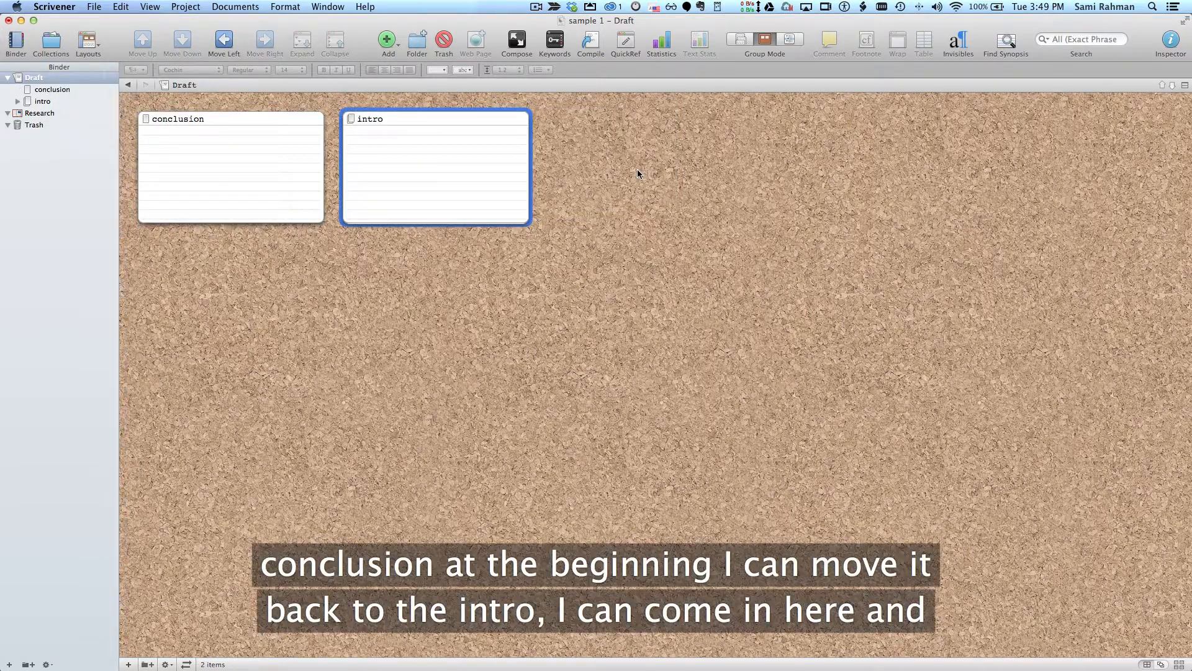
{"action": "left_click_drag", "start_coordinate": [466, 170], "coordinate": [155, 176]}
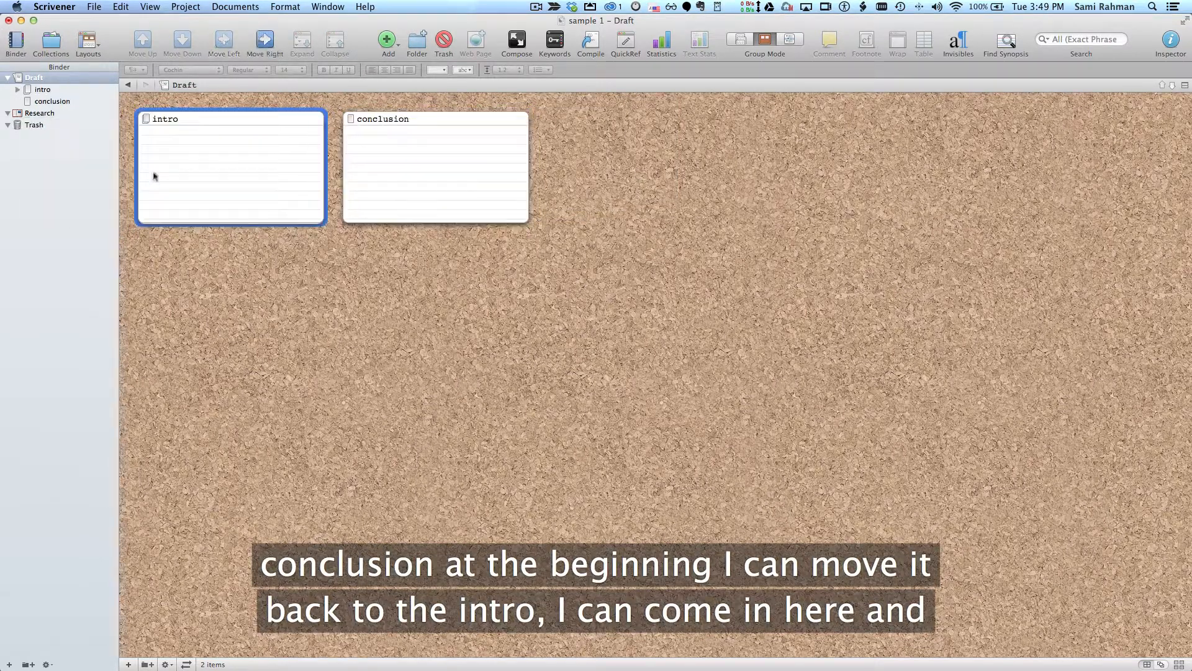
- Move idea 1 and idea 2 out of intro to the Draft folder's main level and place idea 1 above idea 2
{"action": "left_click", "coordinate": [17, 90]}
{"action": "left_click", "coordinate": [48, 103]}
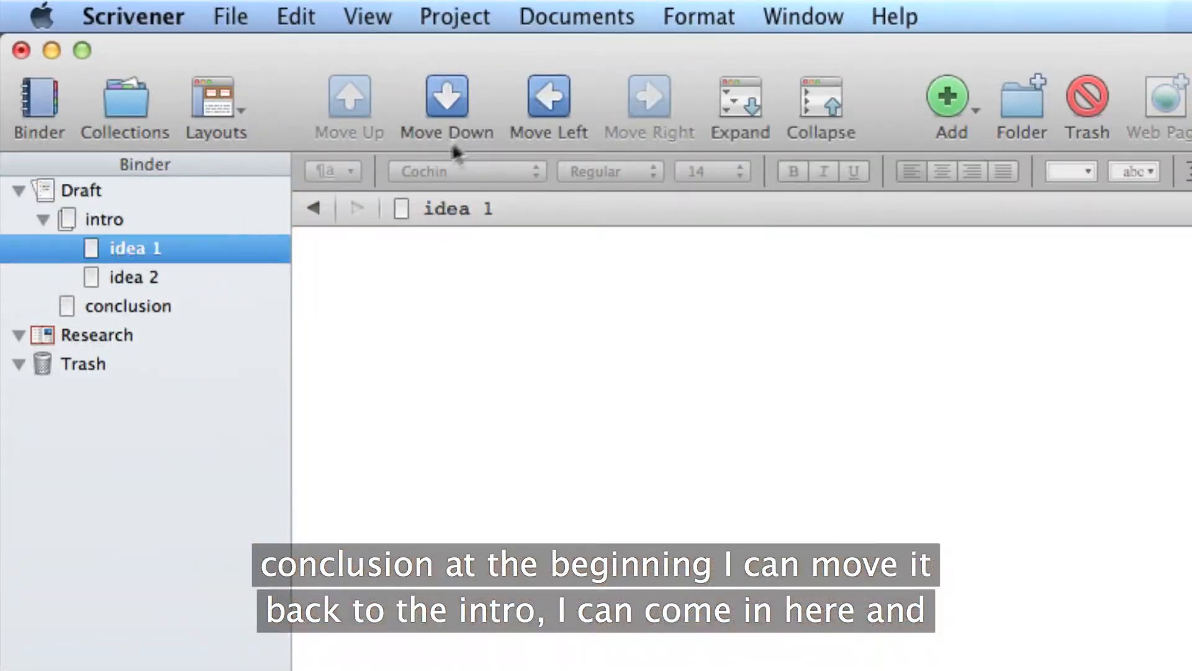
{"action": "left_click", "coordinate": [555, 102]}
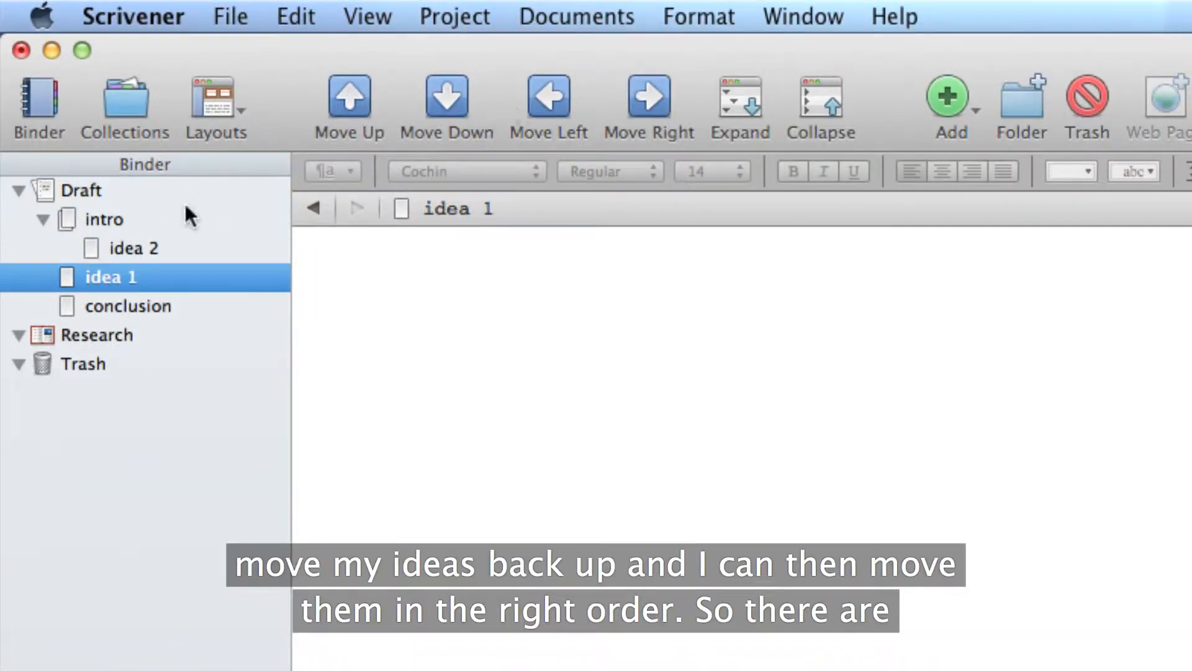
{"action": "left_click", "coordinate": [128, 251]}
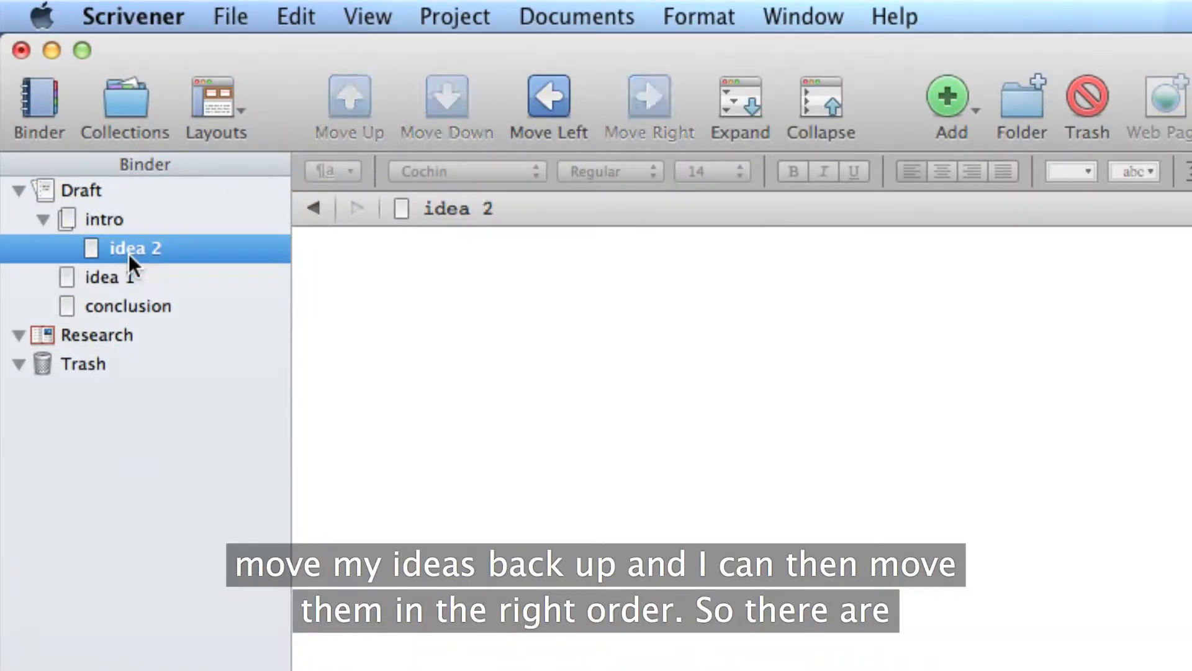
{"action": "left_click", "coordinate": [550, 100]}
{"action": "left_click", "coordinate": [99, 273]}
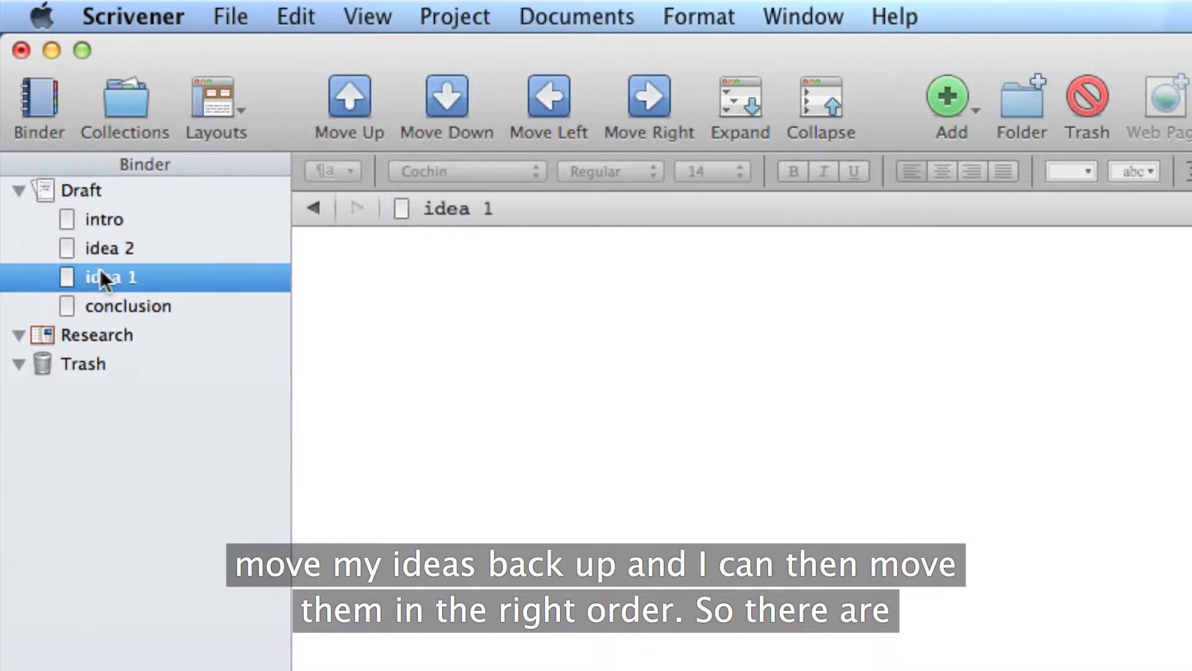
{"action": "left_click", "coordinate": [357, 100]}
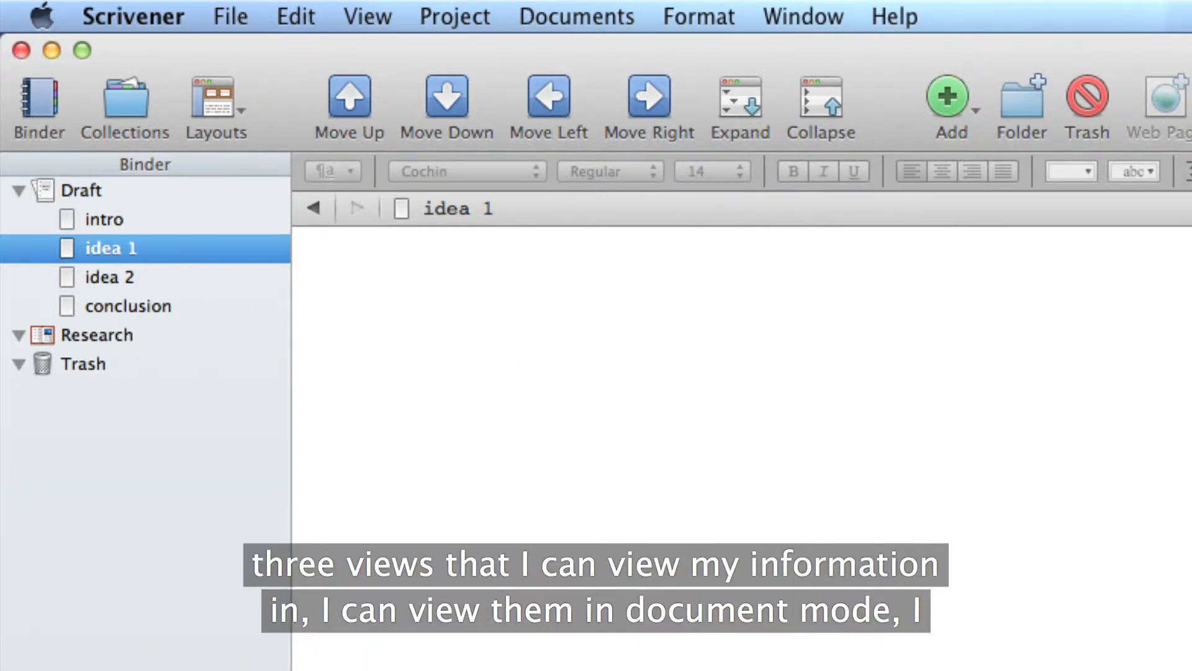
- Compare the corkboard view of the single document idea 1 with that of the whole Draft folder
{"action": "key", "text": "super+2"}
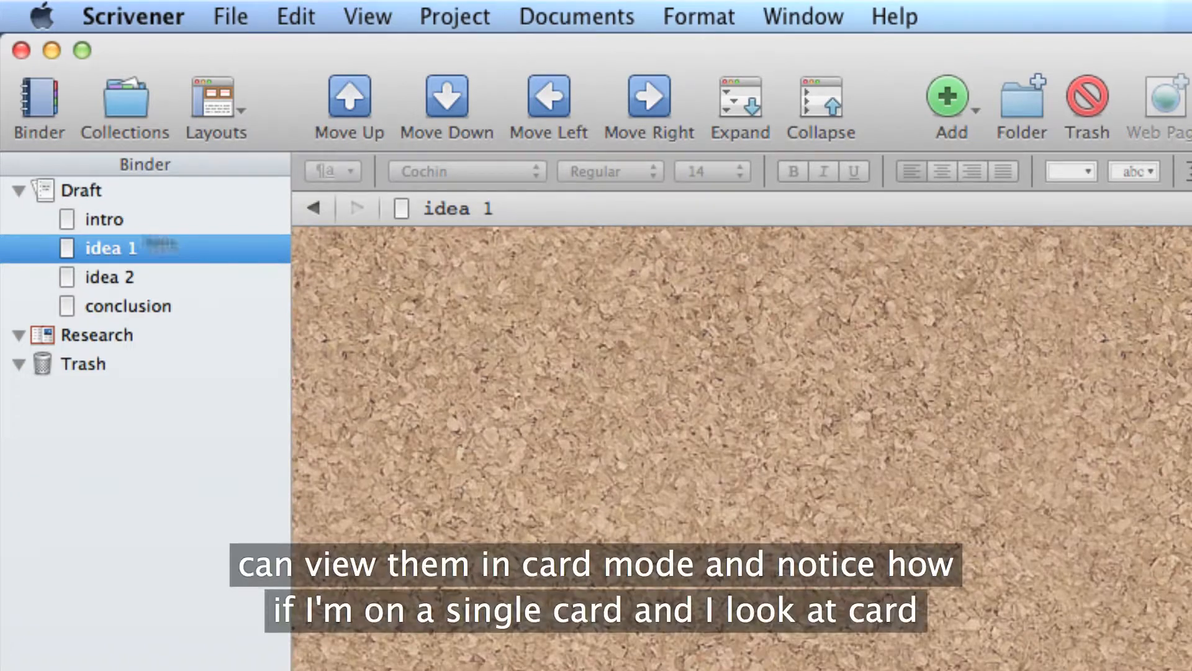
{"action": "left_click", "coordinate": [88, 189]}
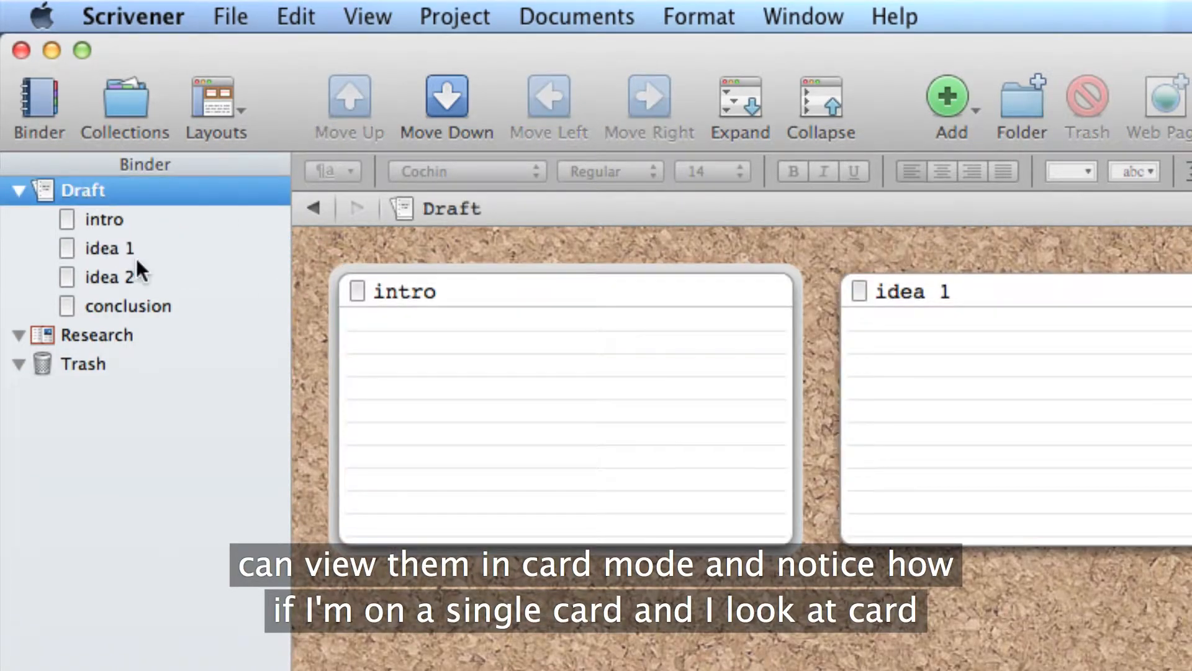
{"action": "left_click", "coordinate": [119, 240]}
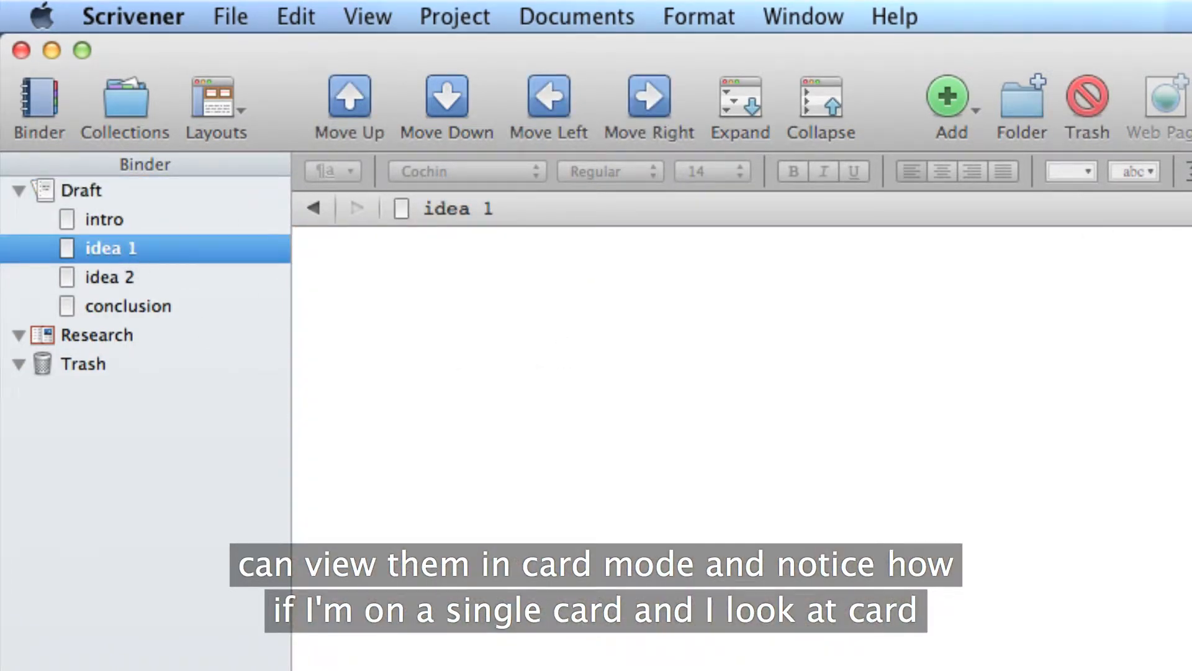
{"action": "key", "text": "super+2"}
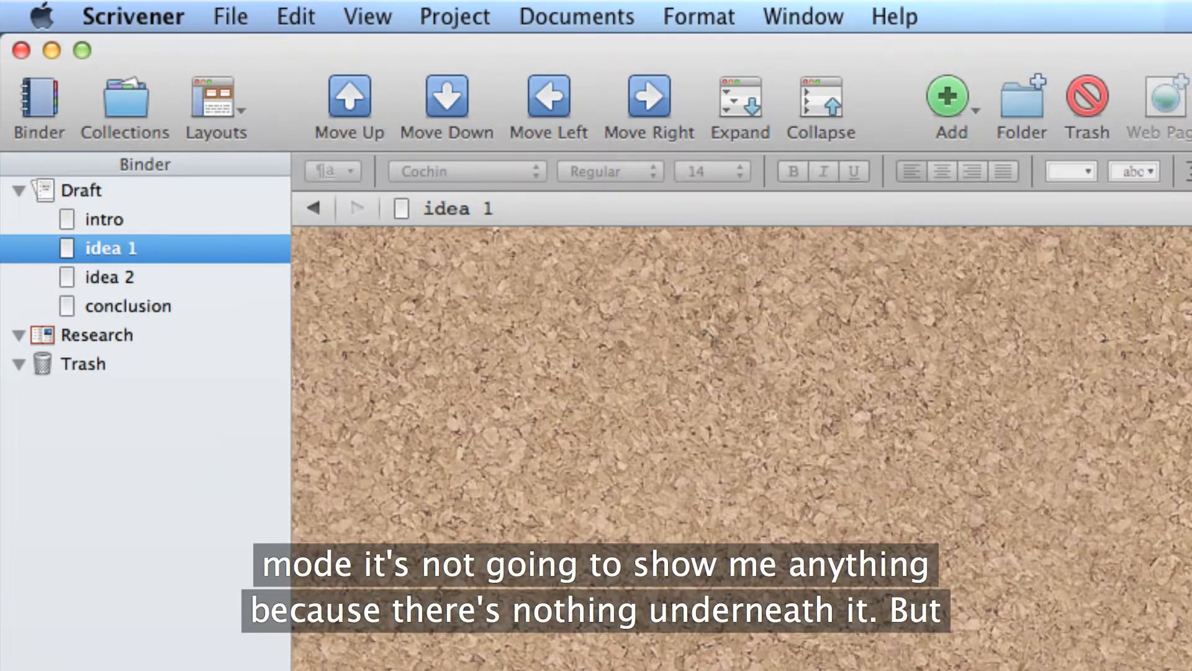
{"action": "left_click", "coordinate": [69, 189]}
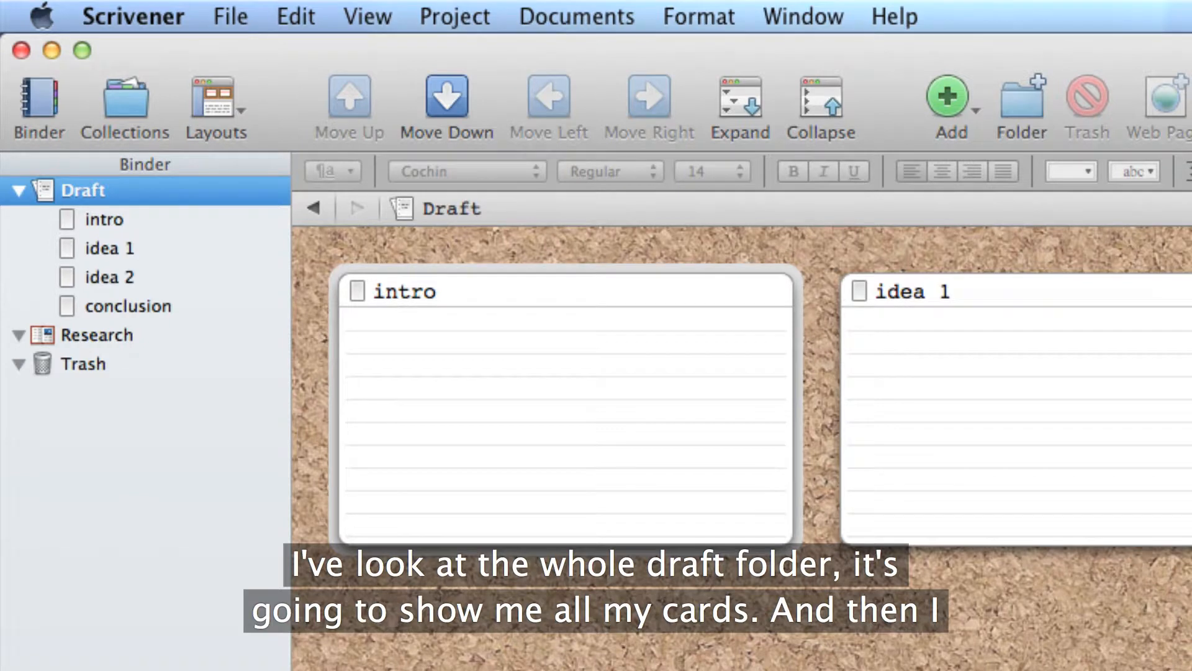
- Show the Draft folder as an outline and add a document titled "another section" after conclusion
{"action": "key", "text": "super+3"}
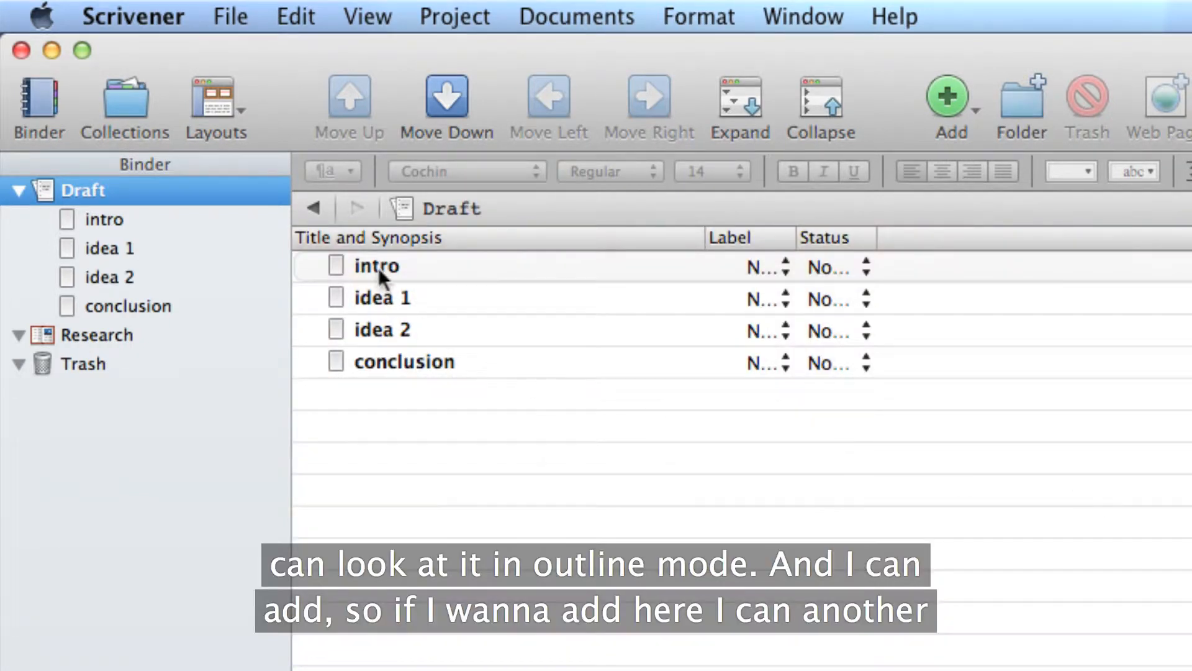
{"action": "left_click", "coordinate": [463, 514]}
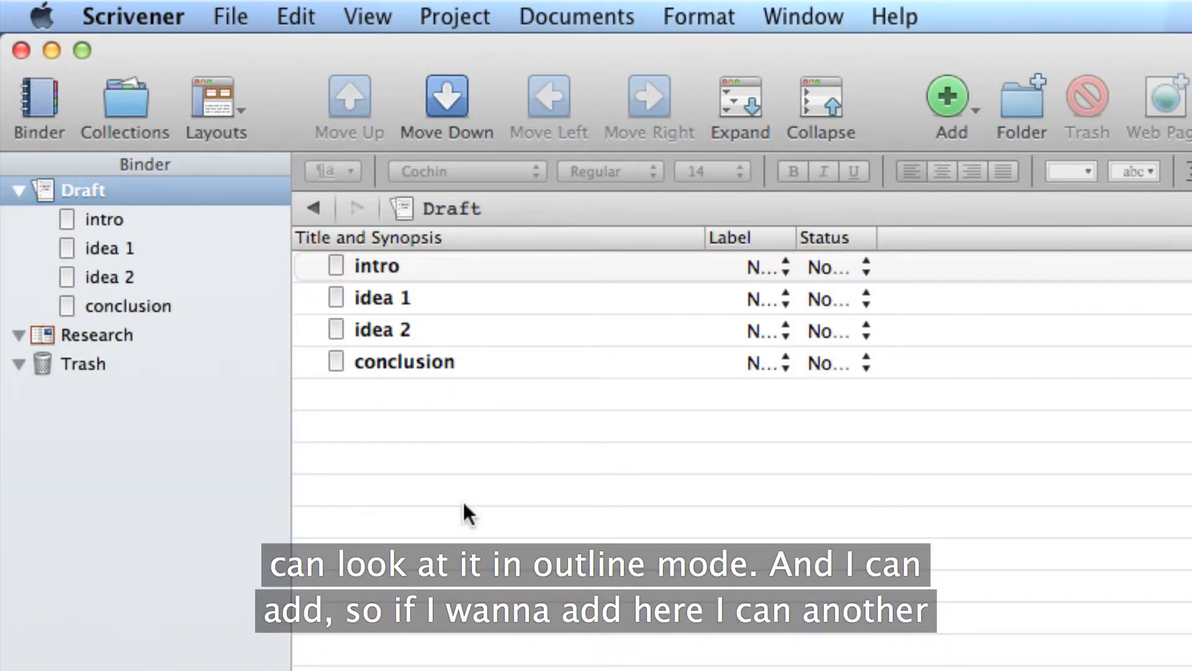
{"action": "left_click", "coordinate": [413, 364]}
{"action": "left_click", "coordinate": [960, 97]}
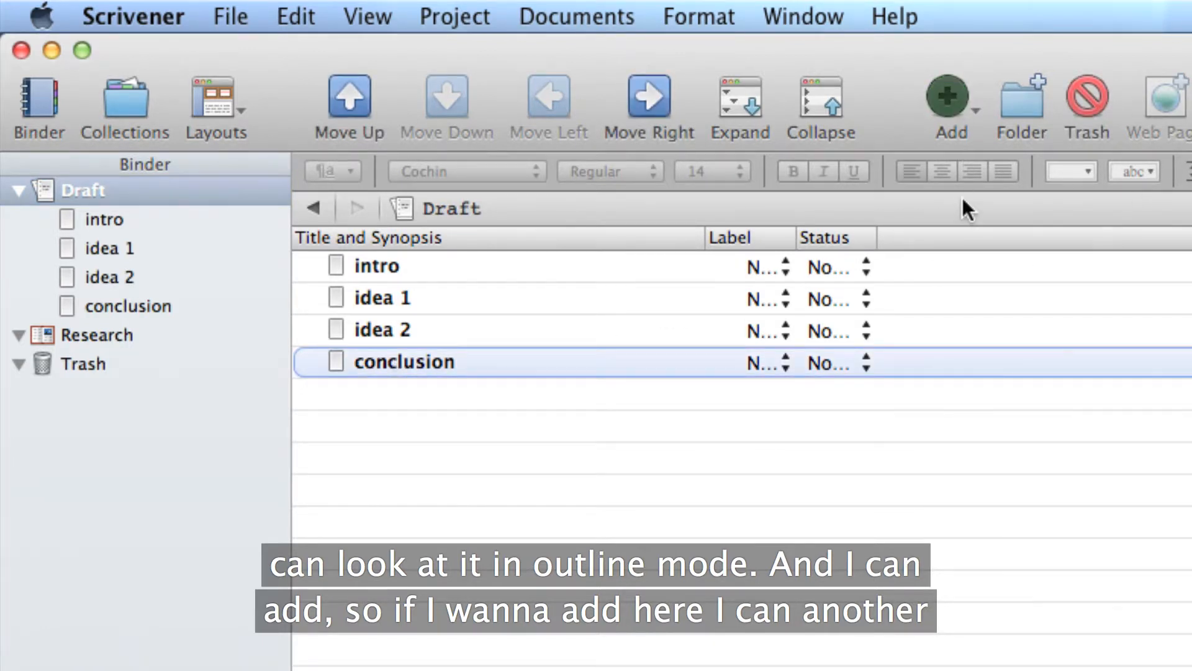
{"action": "type", "text": "anoth"}
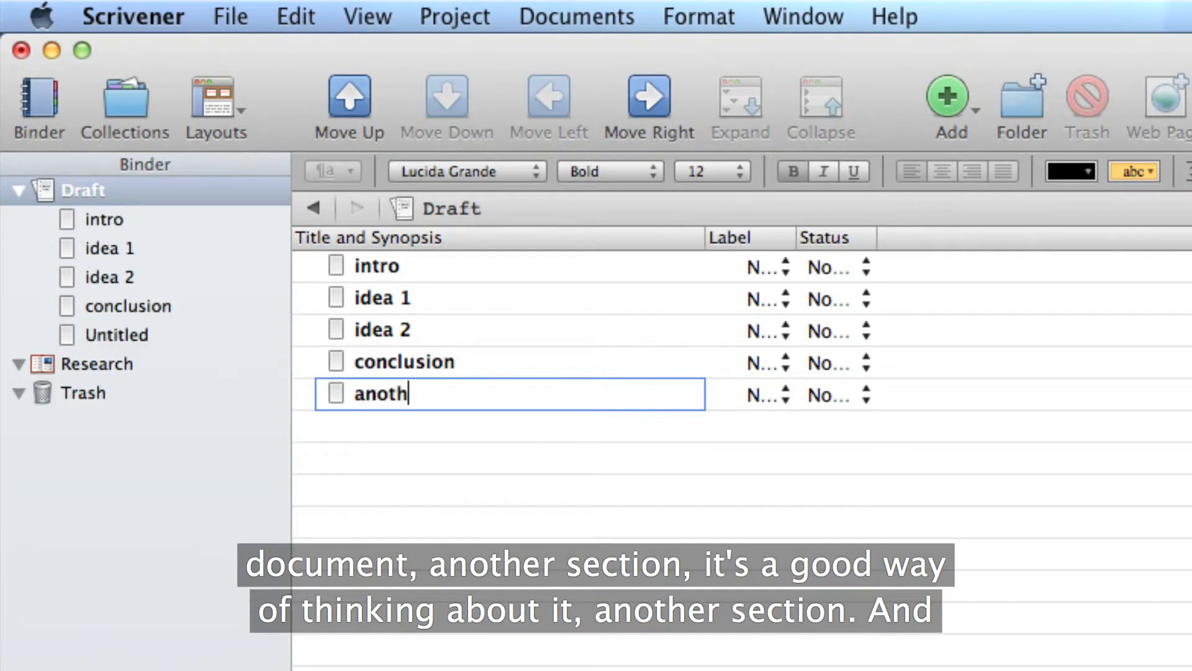
{"action": "type", "text": "er doc"}
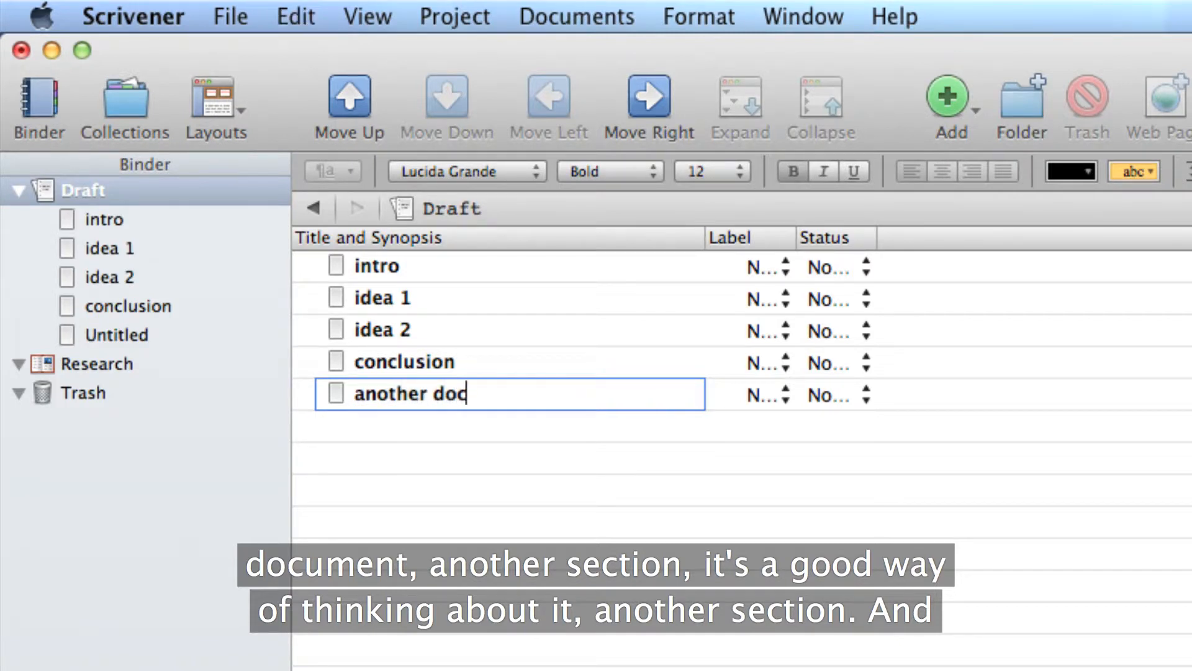
{"action": "key", "text": "BackSpace"}
{"action": "key", "text": "BackSpace"}
{"action": "key", "text": "BackSpace"}
{"action": "type", "text": "section"}
{"action": "key", "text": "Tab"}
{"action": "key", "text": "BackSpace"}
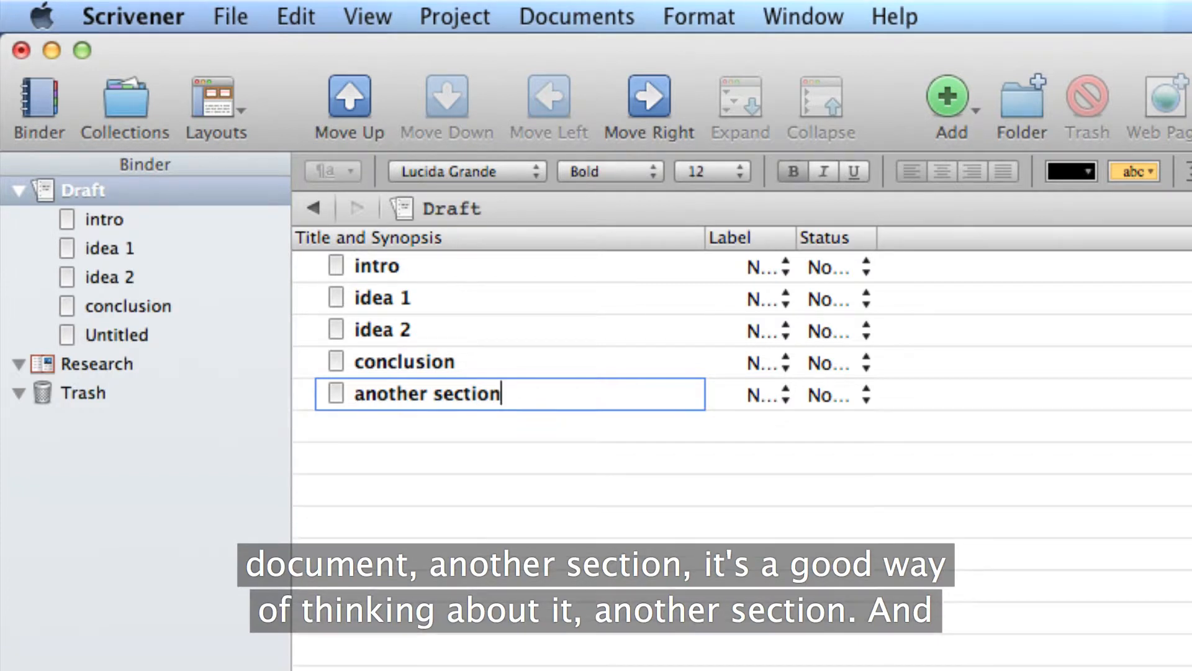
{"action": "left_click", "coordinate": [925, 429]}
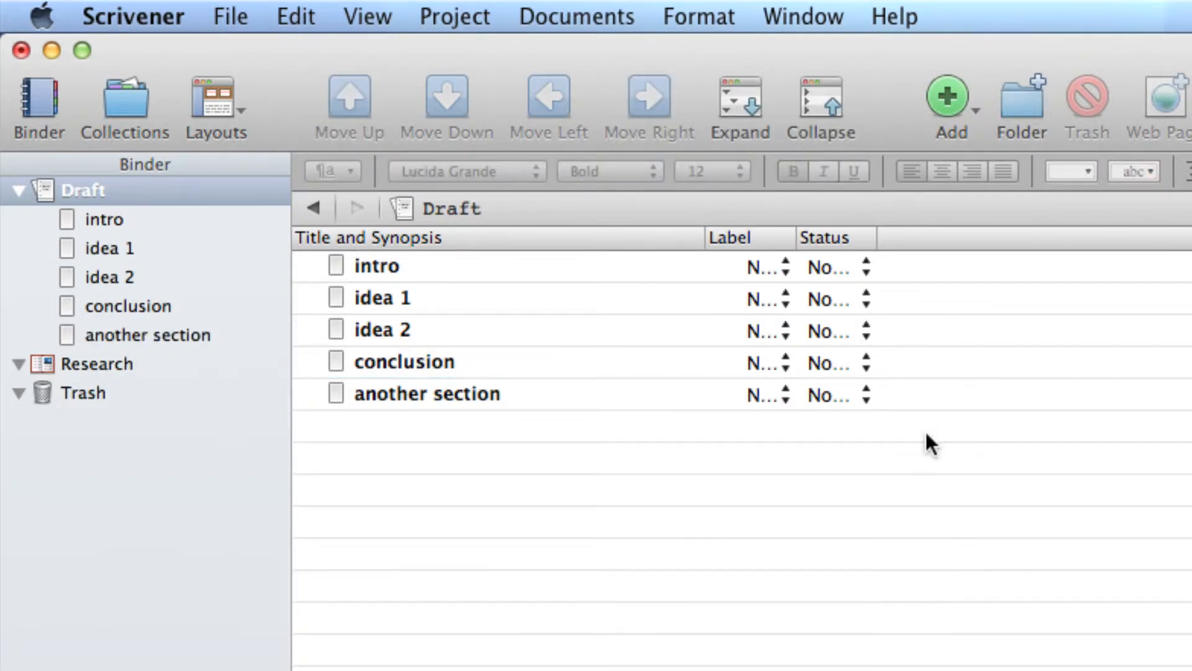
- Move the another section document to the Trash and collapse the Trash in the binder
{"action": "left_click", "coordinate": [410, 403]}
{"action": "left_click_drag", "start_coordinate": [182, 339], "coordinate": [73, 397]}
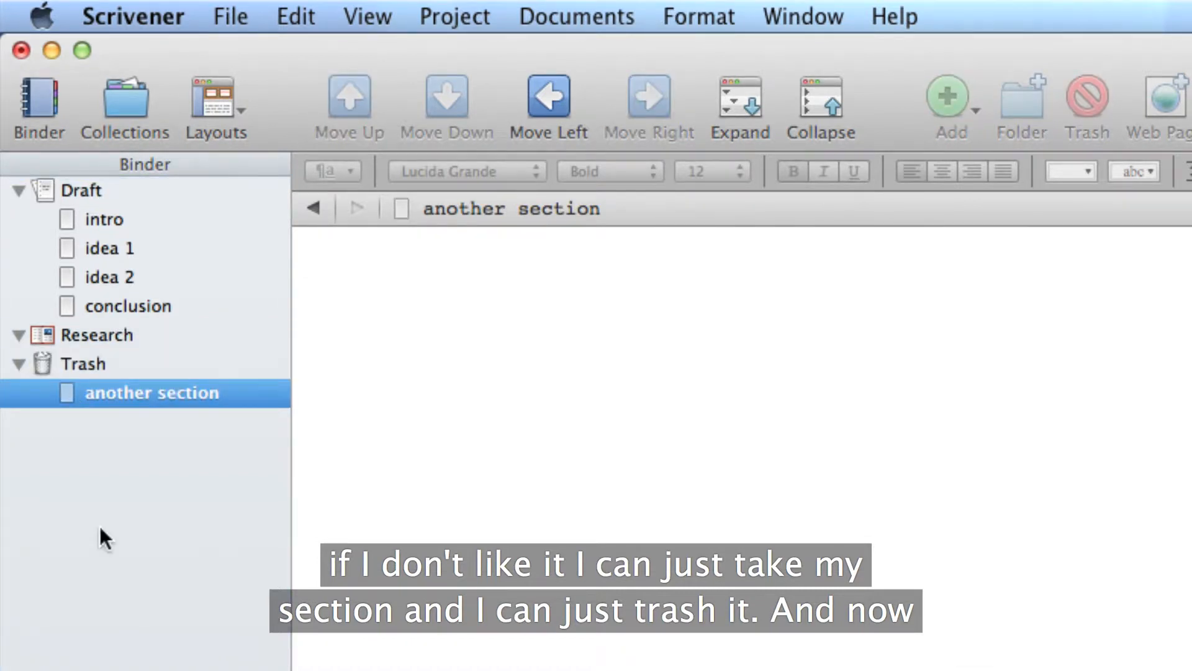
{"action": "left_click", "coordinate": [18, 363]}
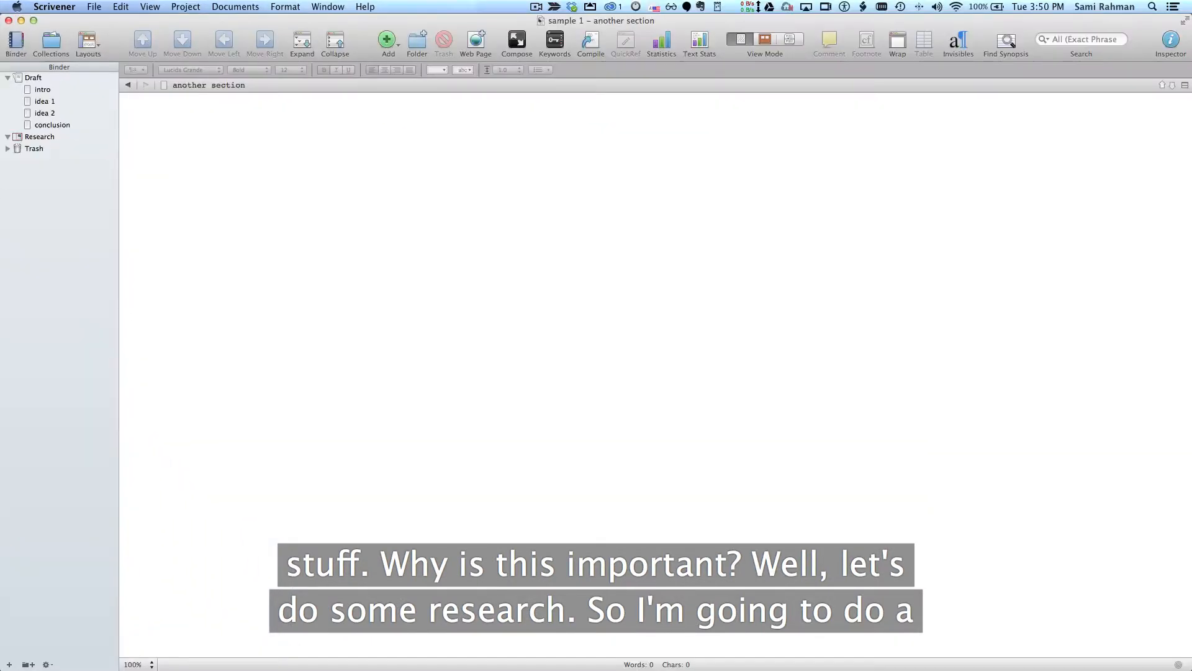
- Switch to Chrome, search Google for "disability" and open the ssa.gov Social Security Disability Benefits page
{"action": "key", "text": "super+Tab"}
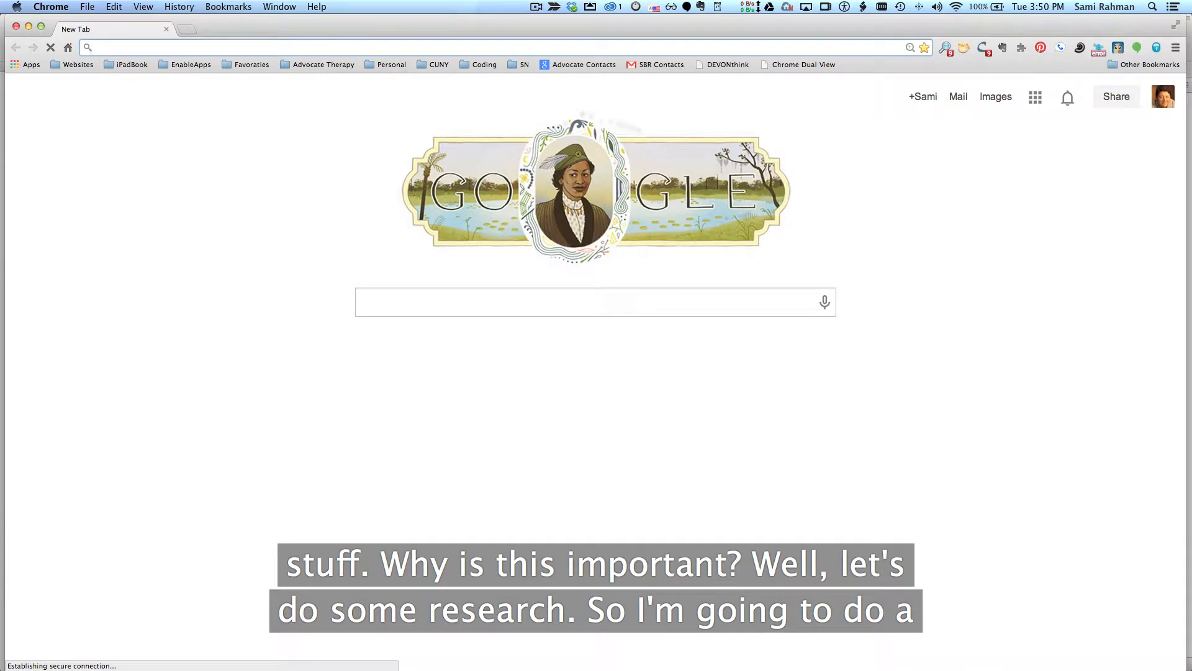
{"action": "left_click", "coordinate": [374, 301]}
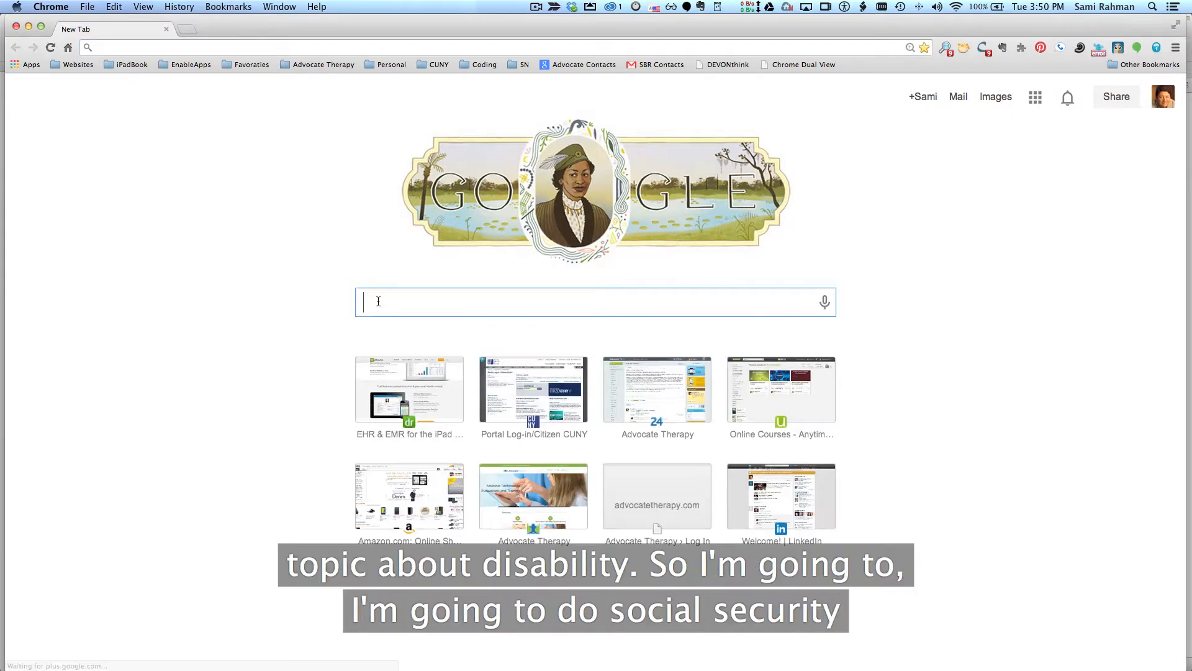
{"action": "type", "text": "disability"}
{"action": "key", "text": "Return"}
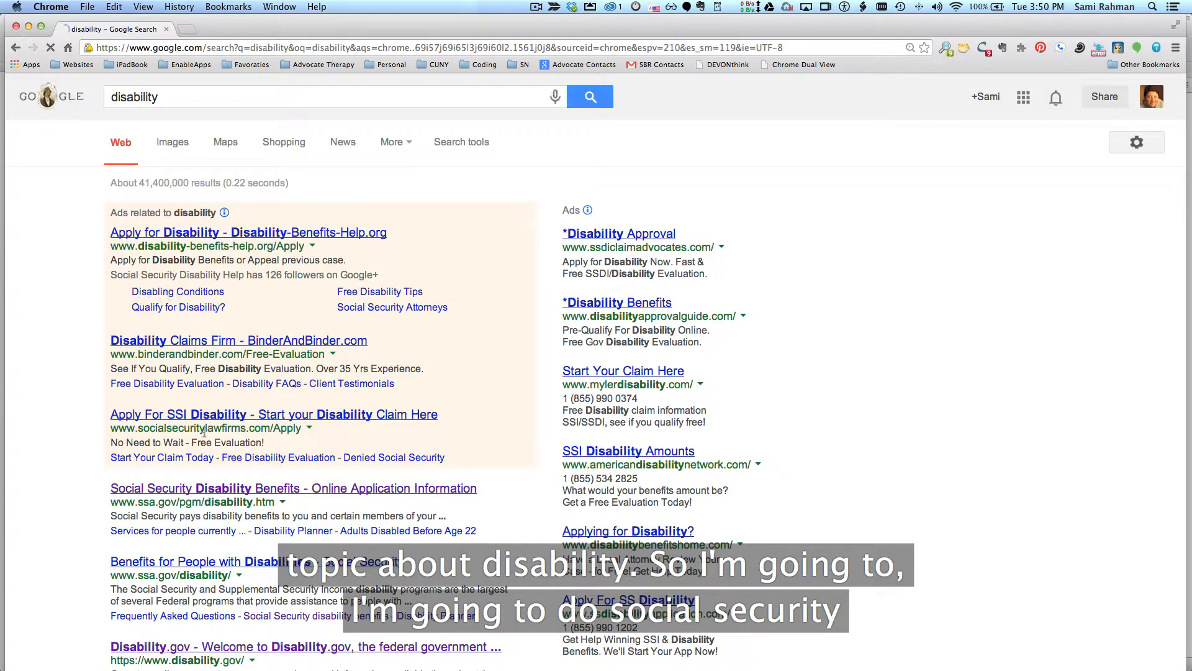
{"action": "left_click", "coordinate": [176, 491]}
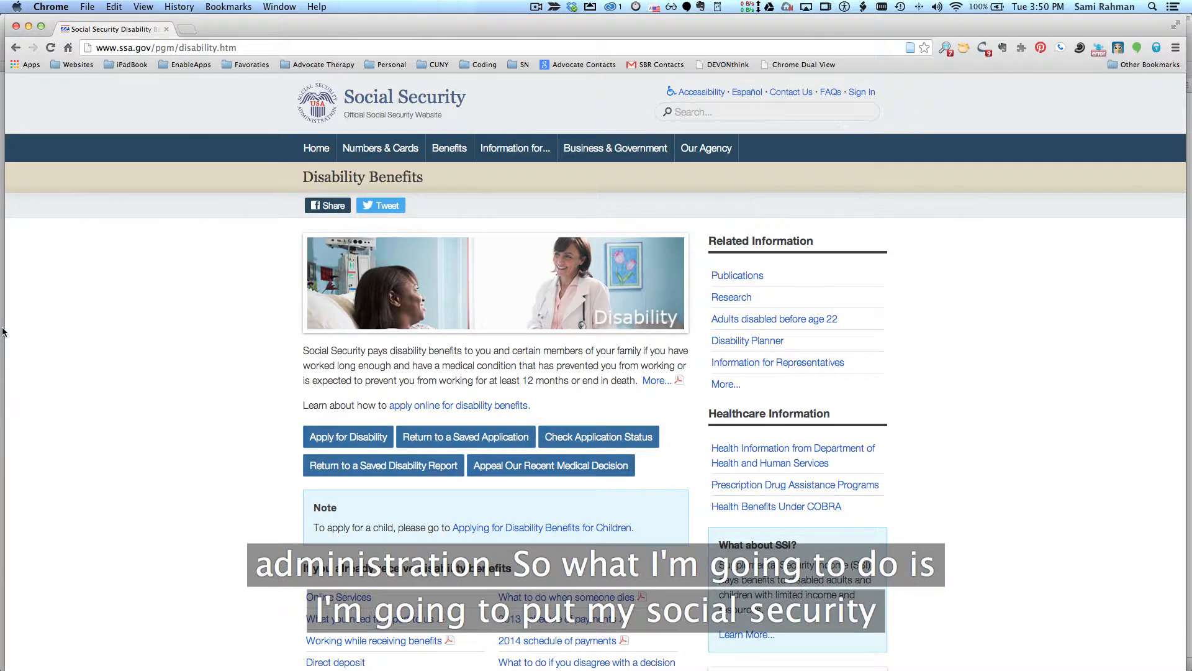
- Resize the Chrome and Scrivener windows so they sit side by side, with Scrivener on the left
{"action": "left_click_drag", "start_coordinate": [43, 328], "coordinate": [682, 325]}
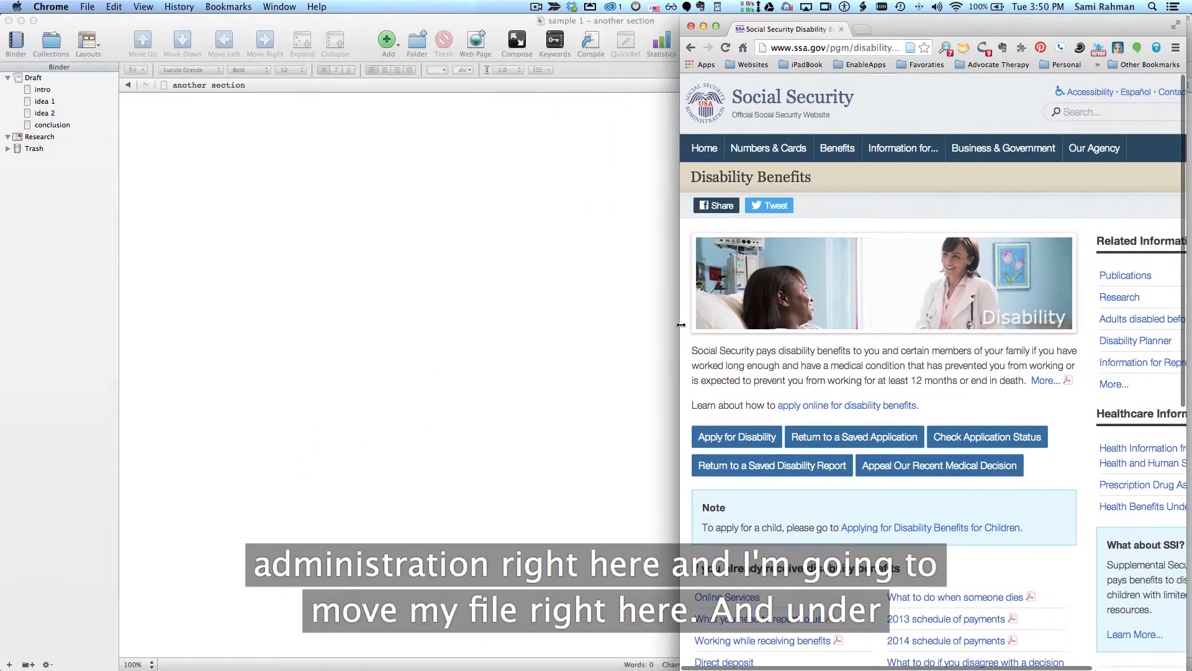
{"action": "left_click", "coordinate": [519, 330]}
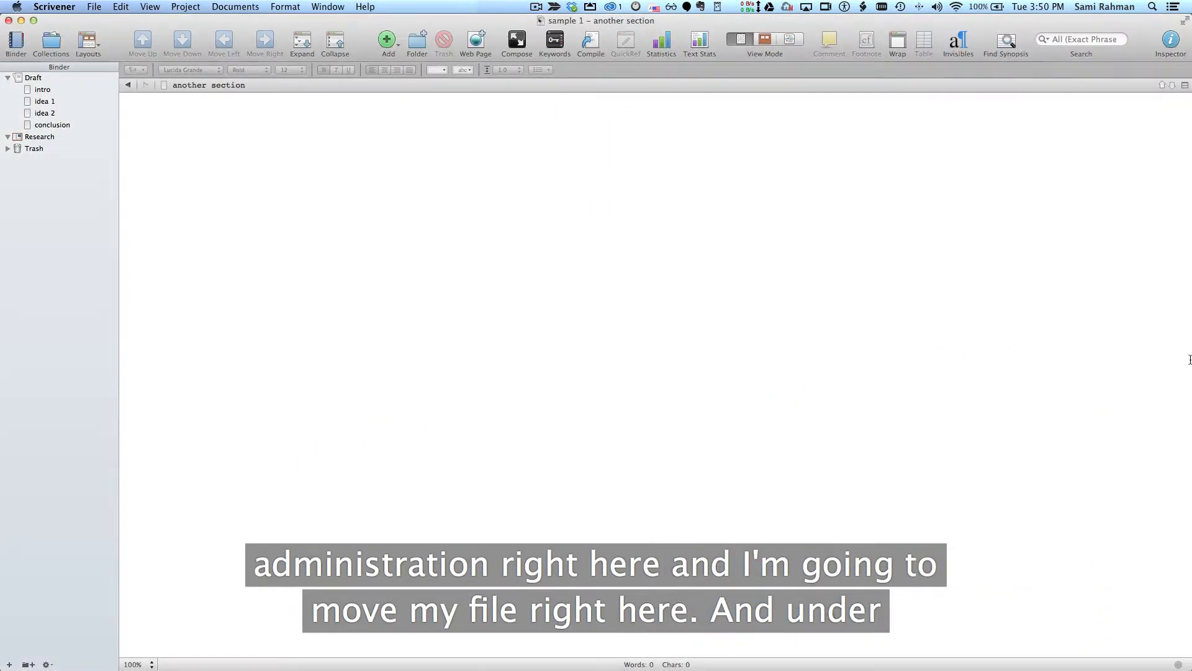
{"action": "left_click_drag", "start_coordinate": [1188, 360], "coordinate": [678, 375]}
- Create a folder named Social Security inside the Research folder and select it in the binder
{"action": "left_click", "coordinate": [41, 137]}
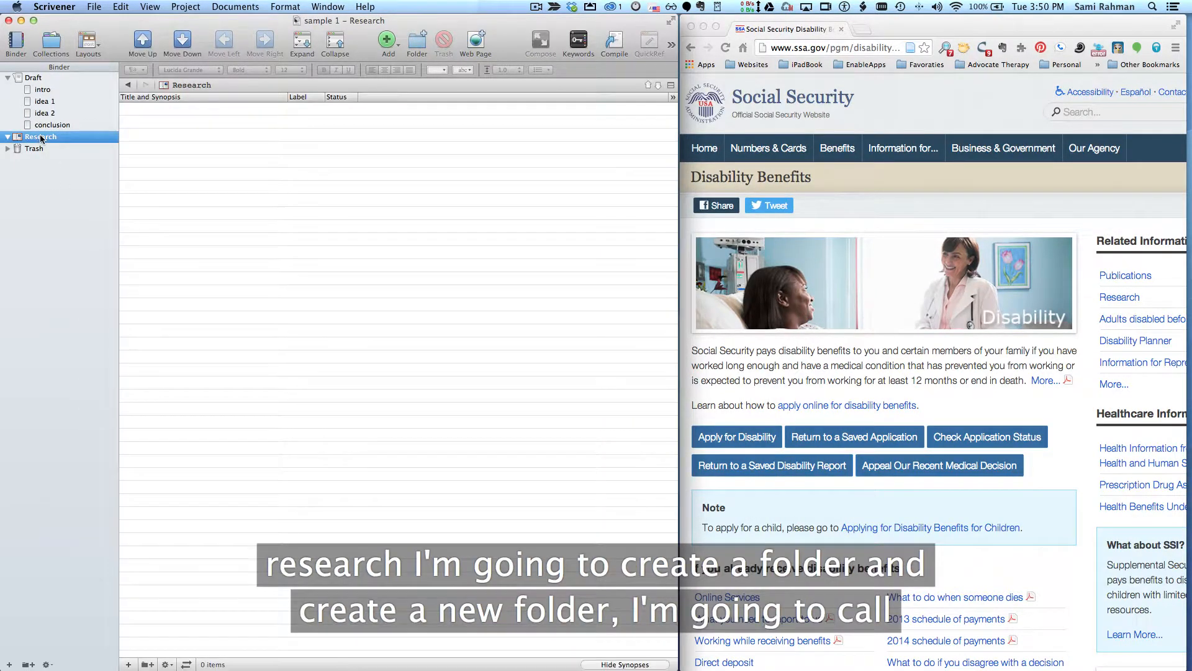
{"action": "left_click", "coordinate": [417, 43]}
{"action": "double_click", "coordinate": [209, 85]}
{"action": "type", "text": "s"}
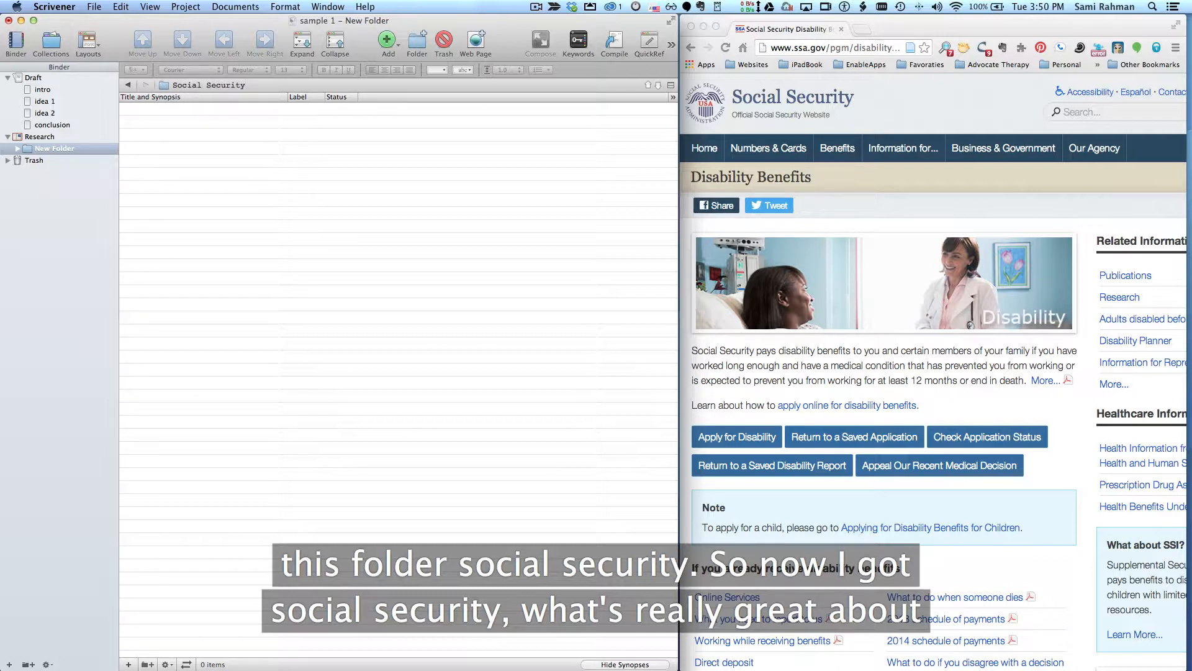
{"action": "key", "text": "Return"}
{"action": "left_click", "coordinate": [57, 152]}
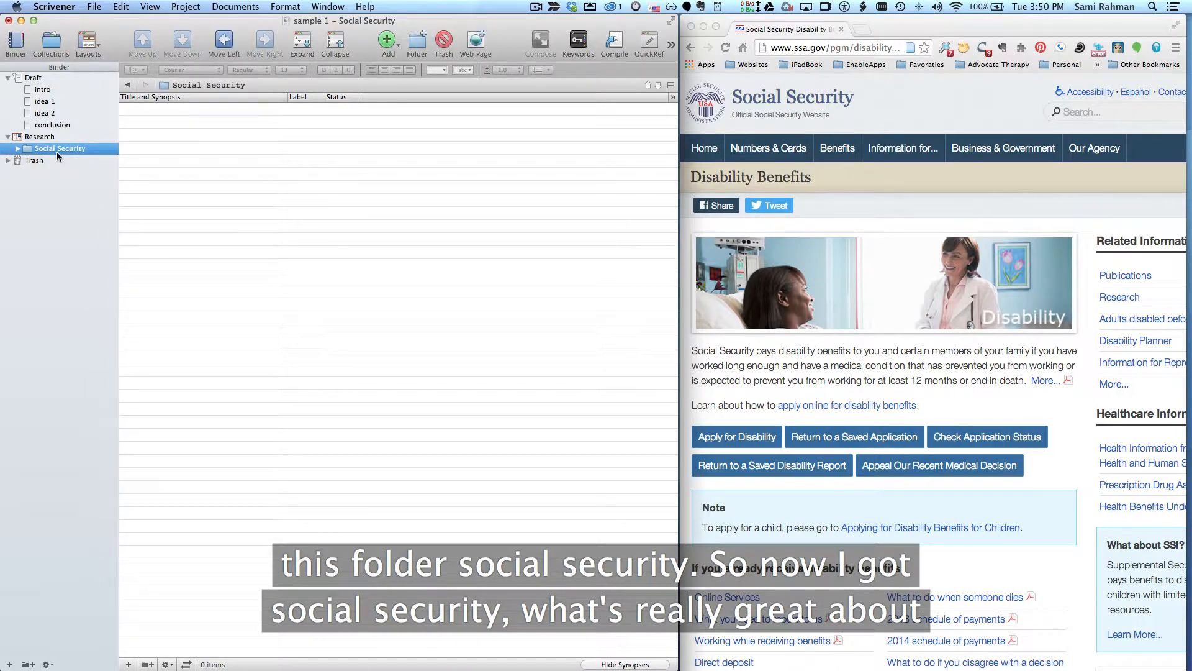
- Import the ssa.gov disability page from Chrome into the Social Security research folder and look through the saved copy
{"action": "left_click_drag", "start_coordinate": [771, 50], "coordinate": [54, 148]}
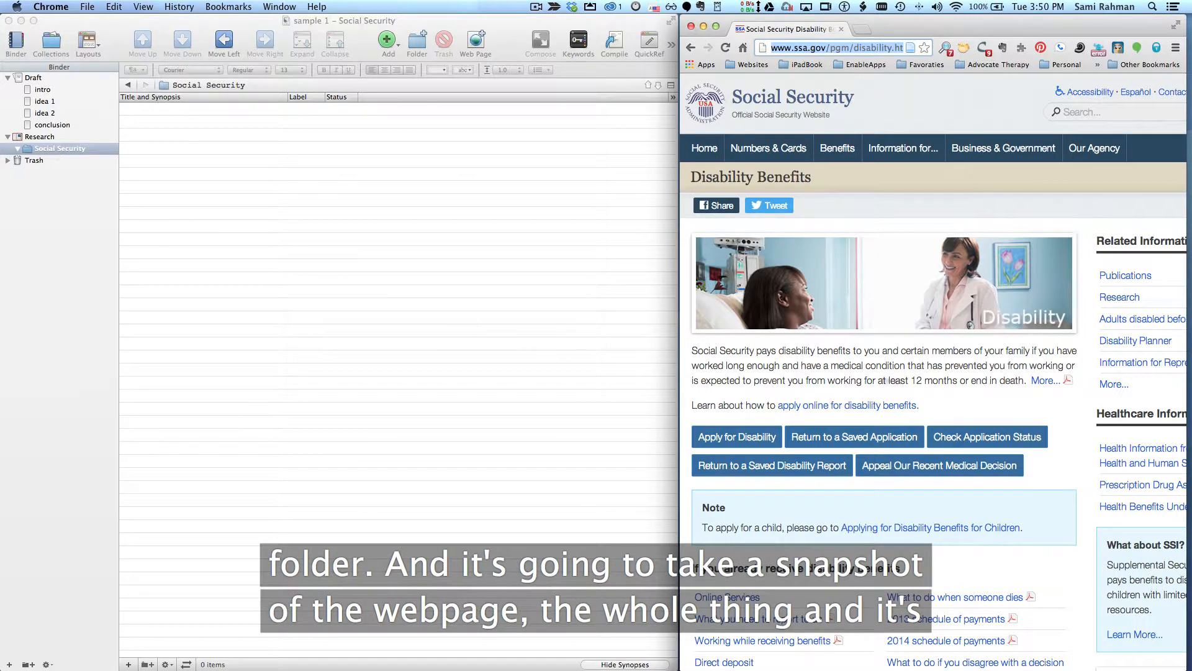
{"action": "scroll", "coordinate": [865, 381], "scroll_direction": "down", "scroll_amount": 5}
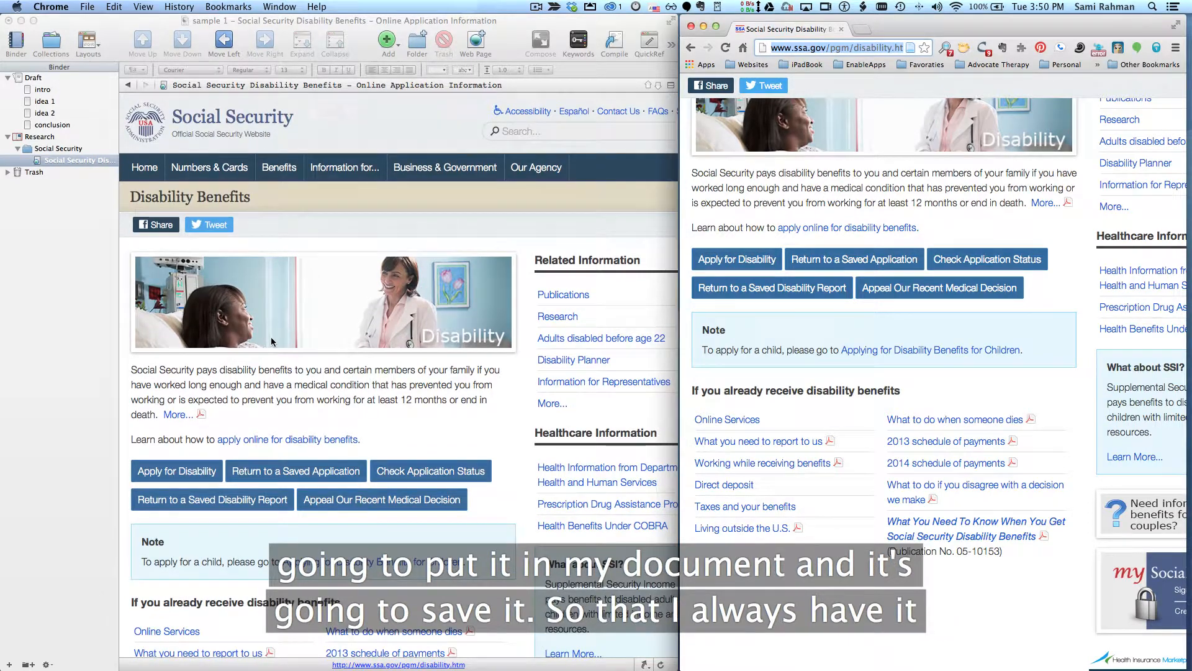
{"action": "scroll", "coordinate": [270, 340], "scroll_direction": "down", "scroll_amount": 5}
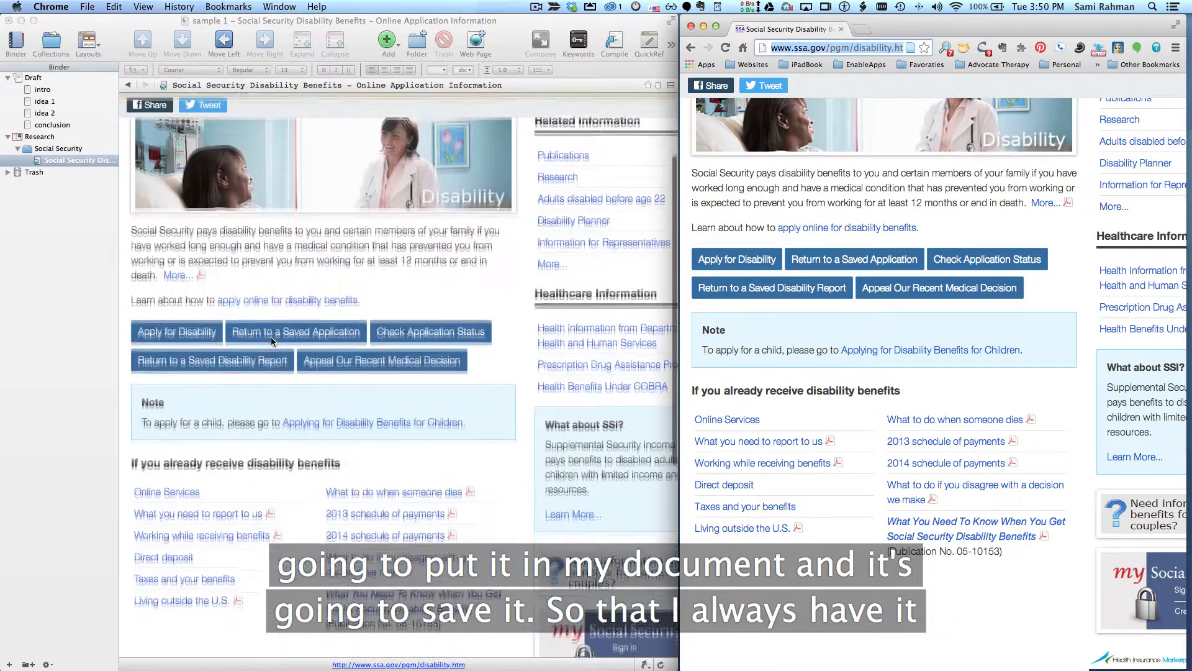
{"action": "scroll", "coordinate": [276, 340], "scroll_direction": "down", "scroll_amount": 2}
{"action": "scroll", "coordinate": [277, 339], "scroll_direction": "up", "scroll_amount": 6}
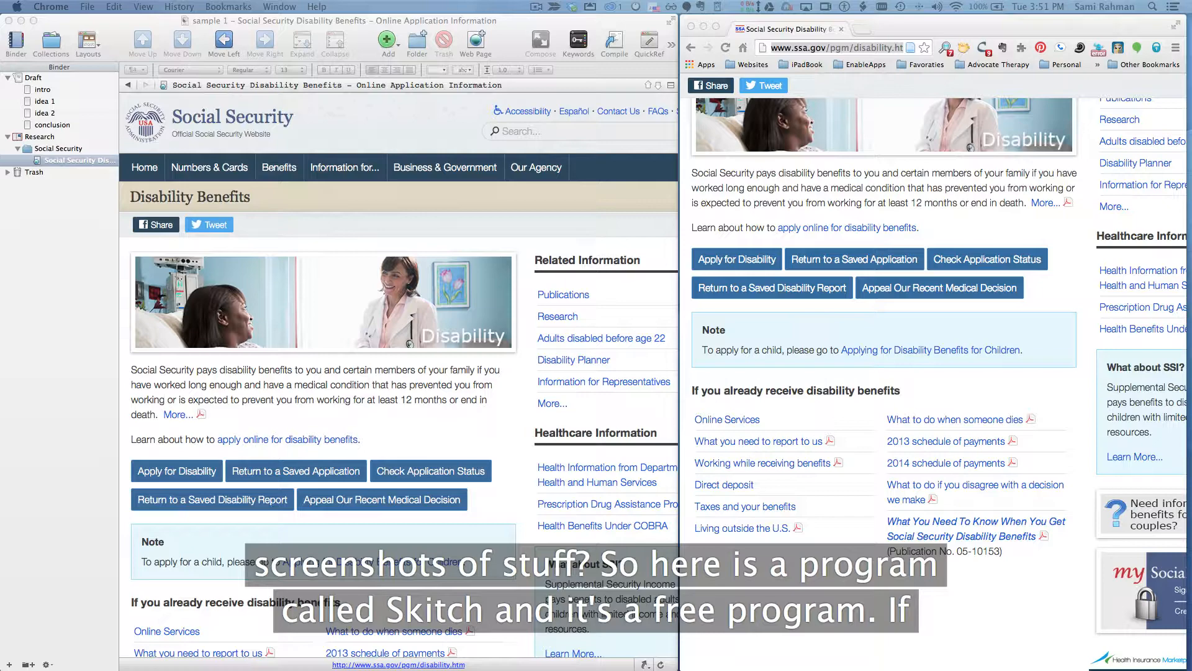
- Capture a 662 × 318 screenshot in Skitch of the web page area from the apply-online line to the existing-benefits heading
{"action": "left_click_drag", "start_coordinate": [1191, 107], "coordinate": [526, 109]}
{"action": "left_click", "coordinate": [445, 122]}
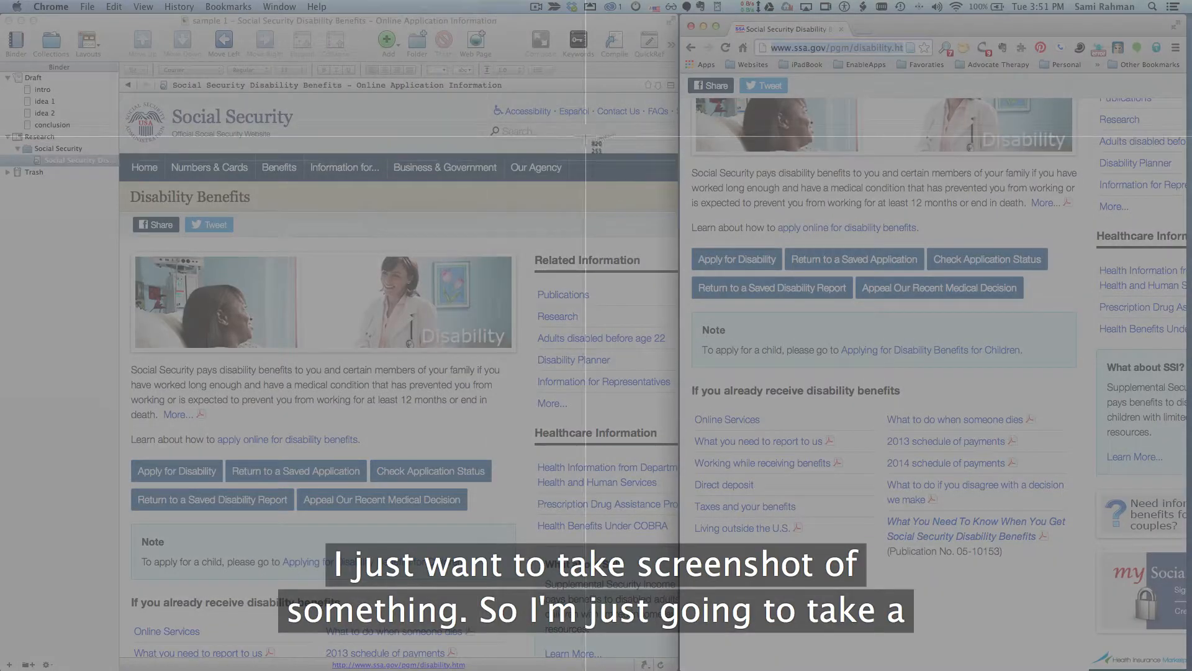
{"action": "left_click_drag", "start_coordinate": [687, 213], "coordinate": [1098, 410]}
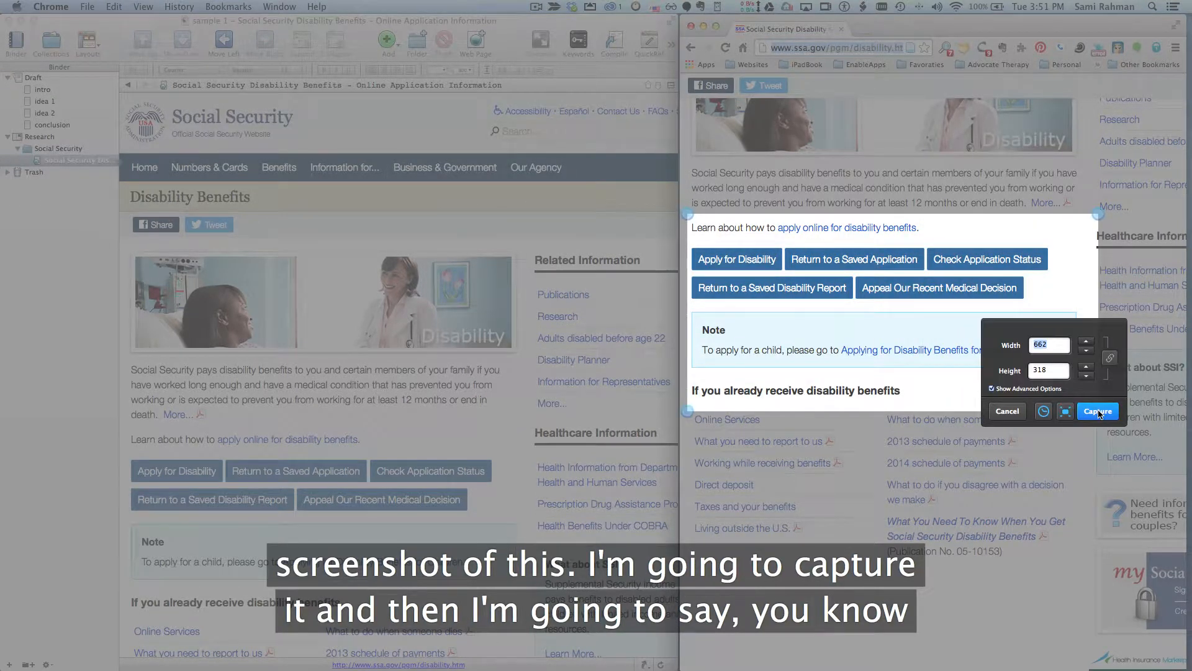
{"action": "left_click", "coordinate": [1089, 414]}
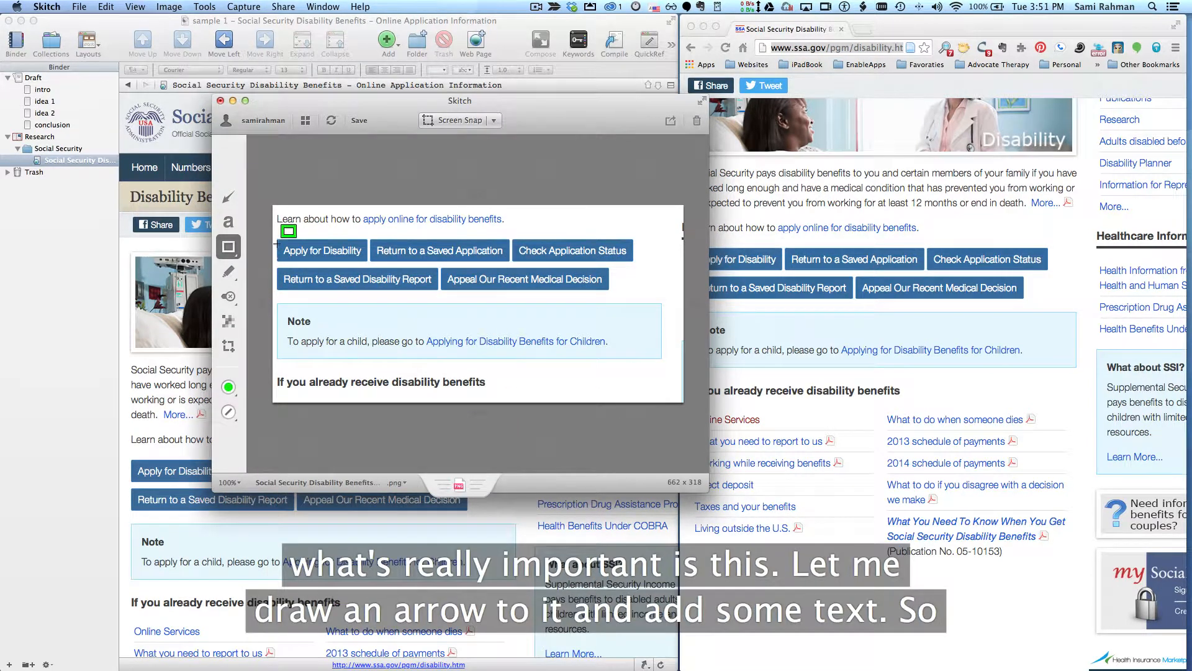
- Annotate the screenshot with a green rectangle around Apply for Disability, an arrow pointing to it and the text "important"
{"action": "left_click_drag", "start_coordinate": [275, 239], "coordinate": [370, 264]}
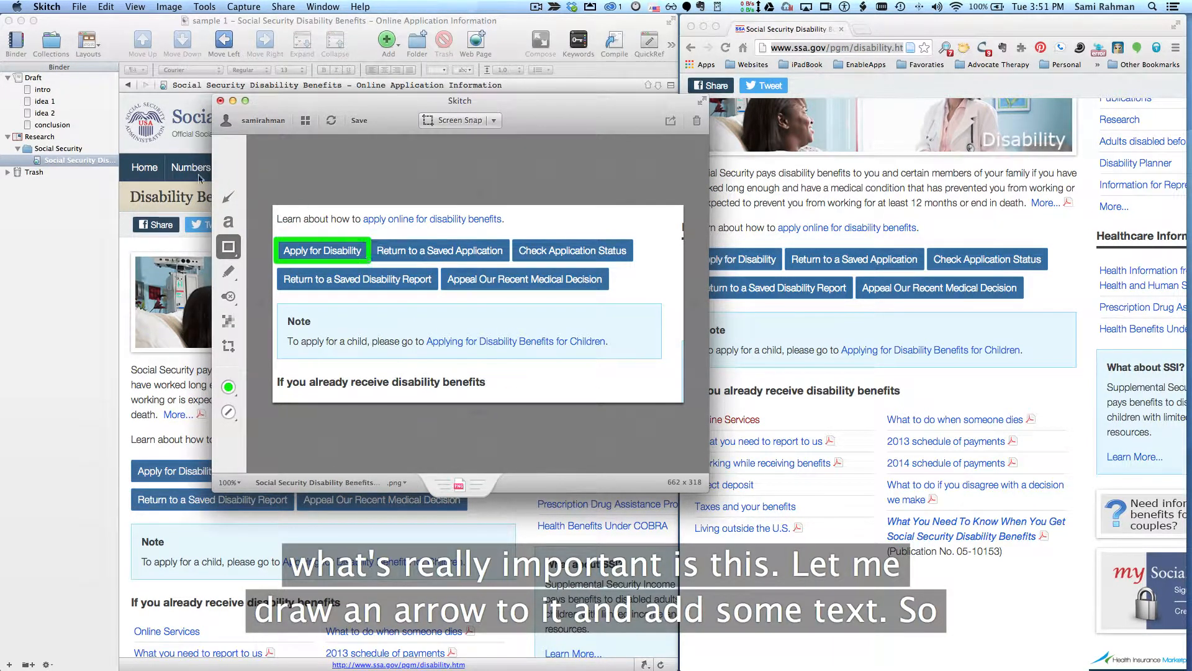
{"action": "left_click", "coordinate": [228, 198]}
{"action": "left_click_drag", "start_coordinate": [438, 352], "coordinate": [372, 267]}
{"action": "left_click", "coordinate": [222, 223]}
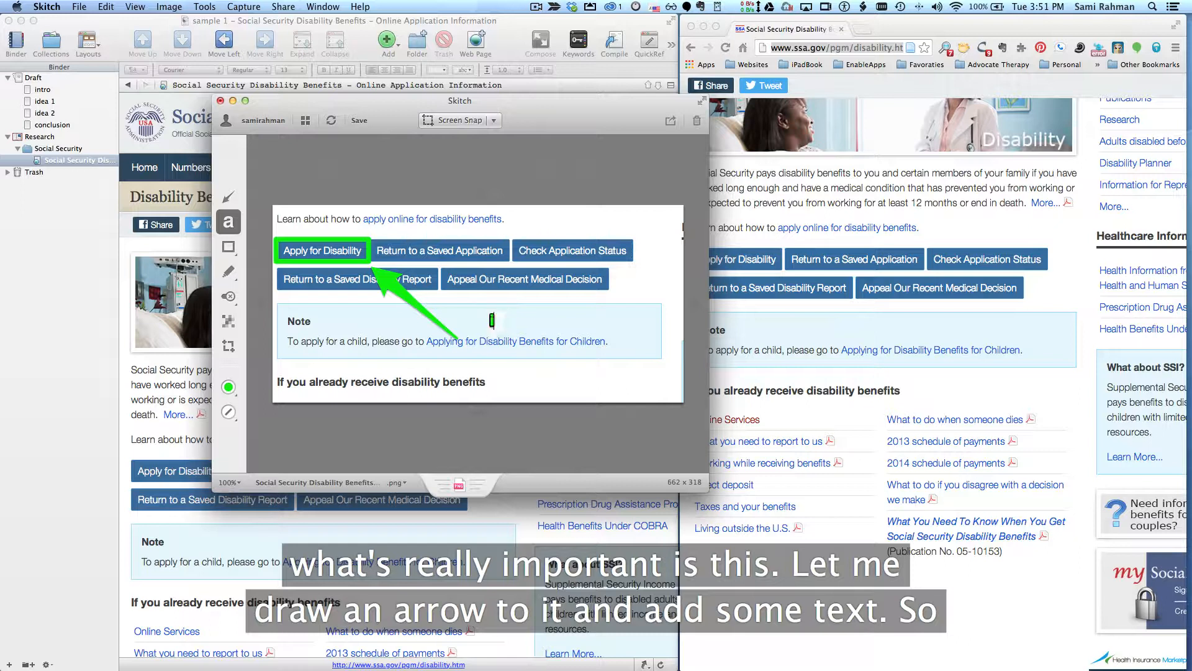
{"action": "type", "text": "important"}
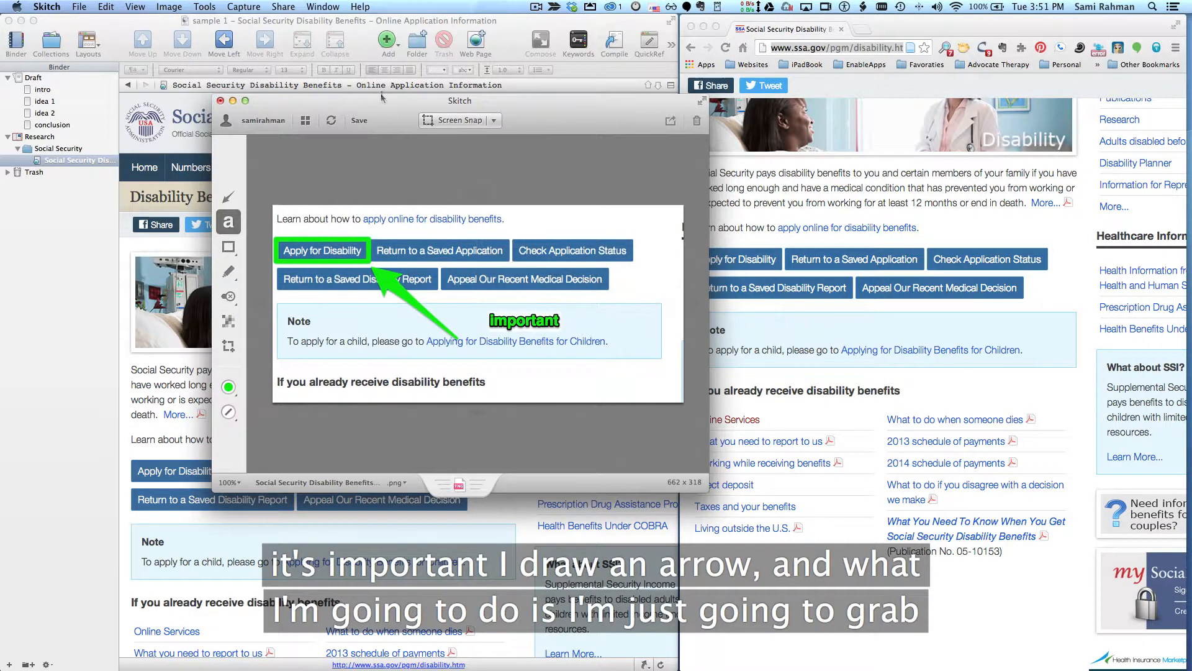
- Move the Skitch window clear of the binder and try to import the annotated PNG into Scrivener's Social Security folder
{"action": "left_click_drag", "start_coordinate": [381, 106], "coordinate": [774, 88]}
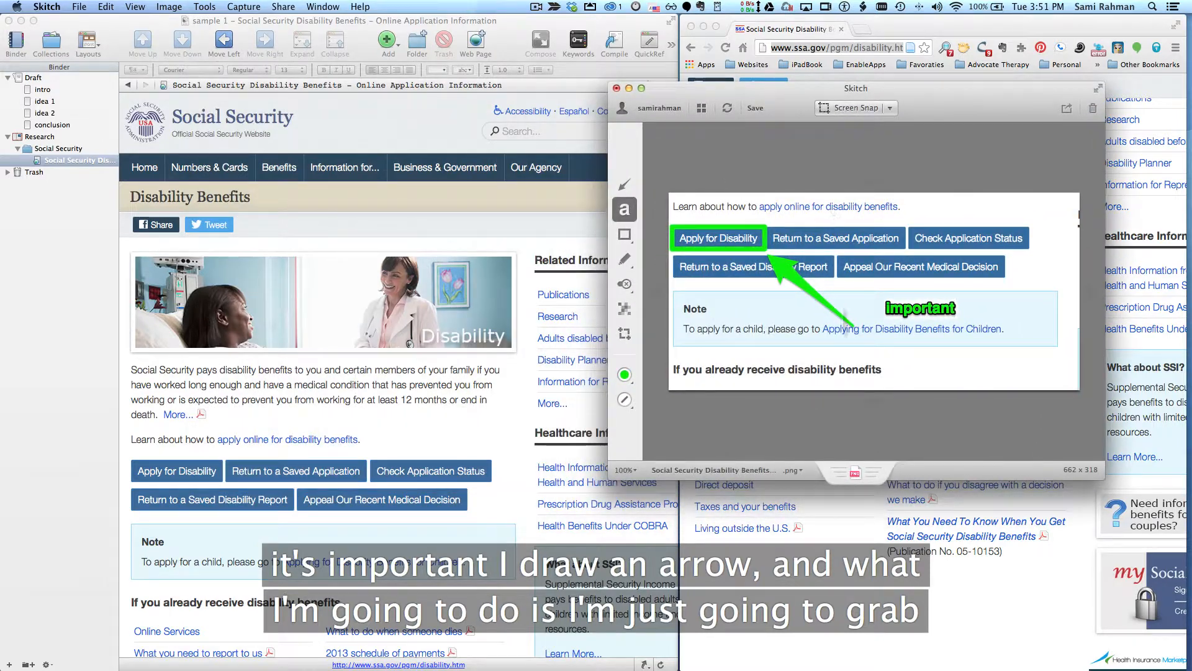
{"action": "left_click_drag", "start_coordinate": [855, 473], "coordinate": [59, 154]}
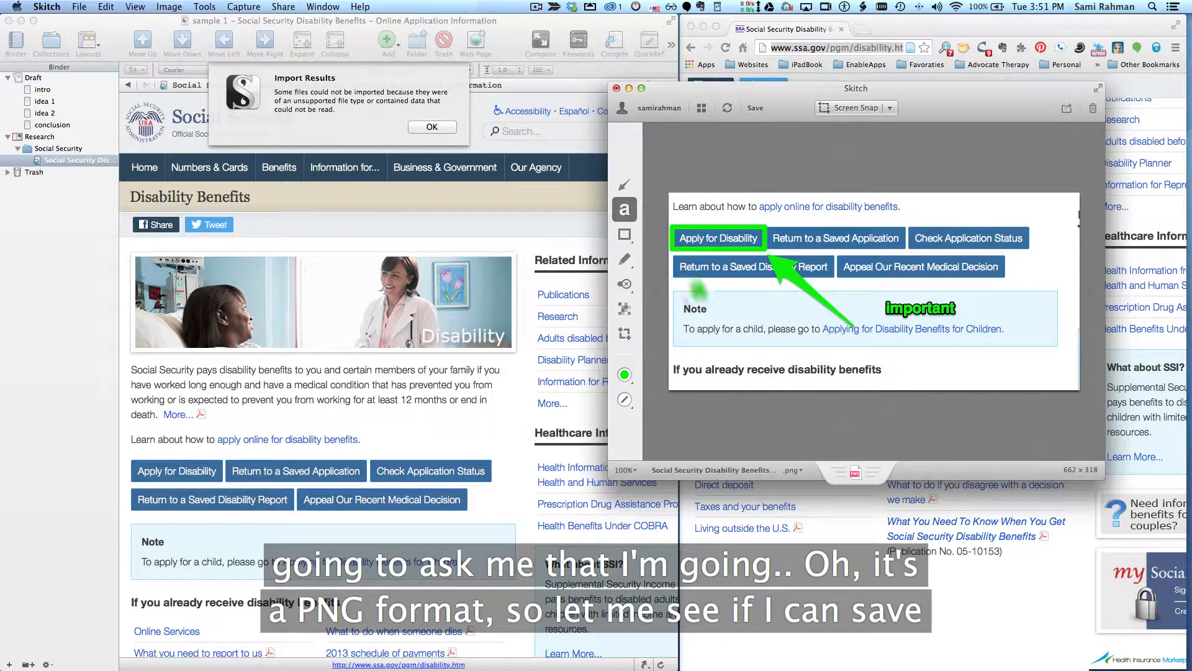
{"action": "left_click", "coordinate": [431, 127]}
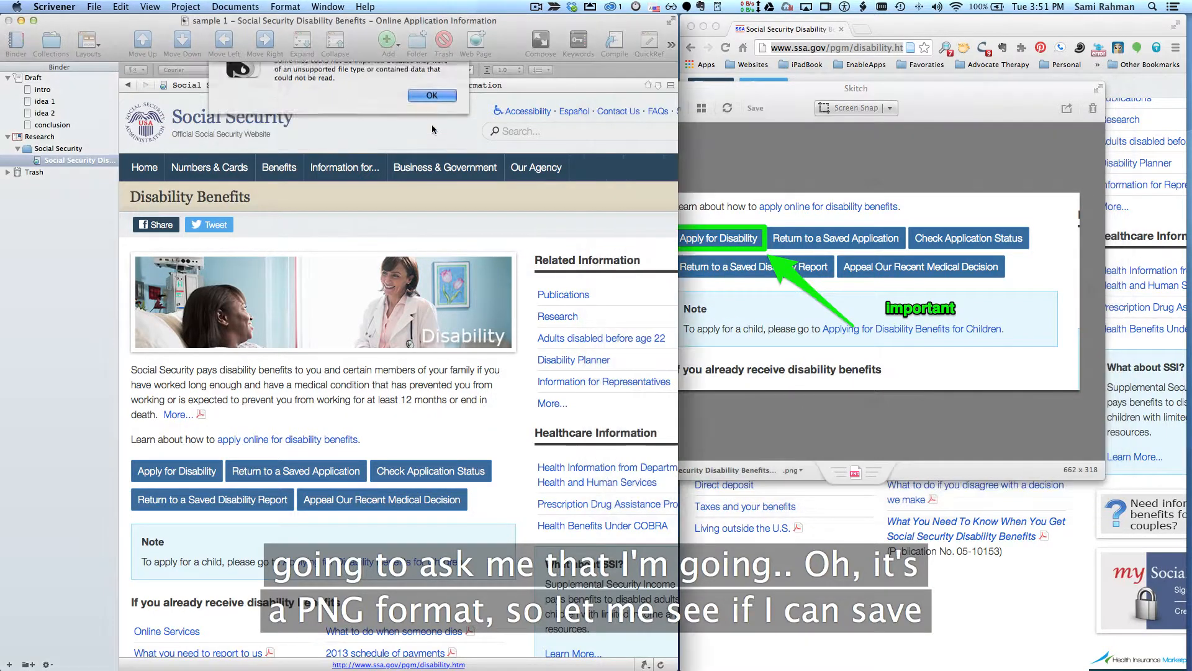
- Set the Skitch export format to JPG, import the annotated image into Scrivener's Social Security folder and open it
{"action": "left_click", "coordinate": [859, 475]}
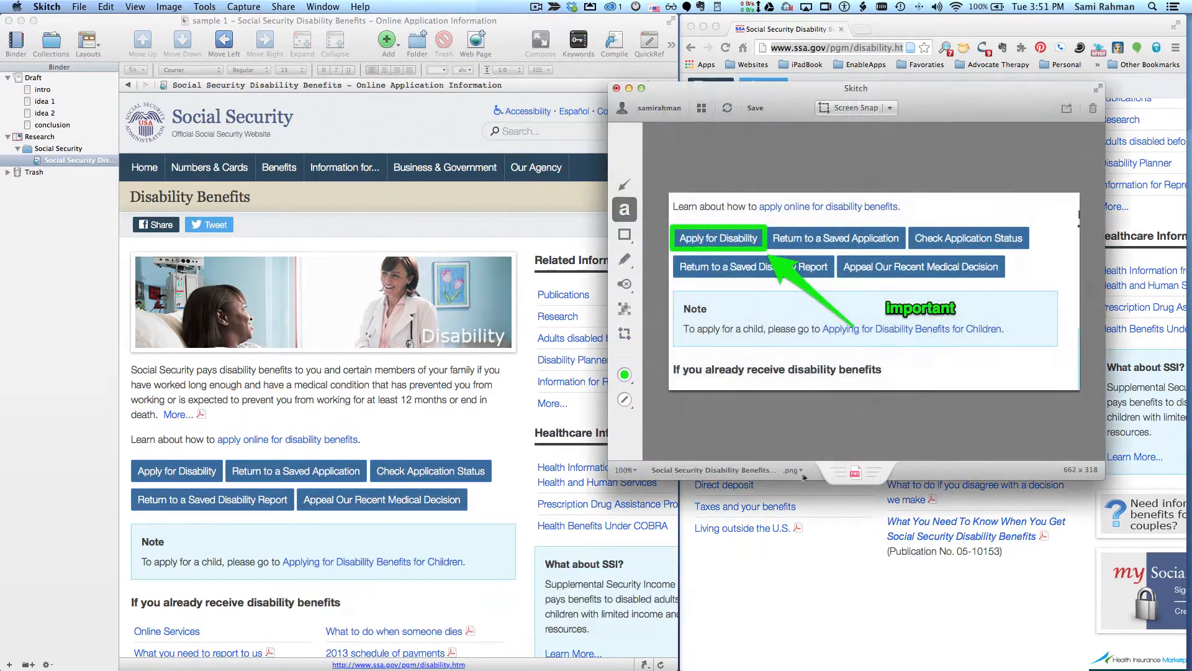
{"action": "left_click", "coordinate": [793, 470]}
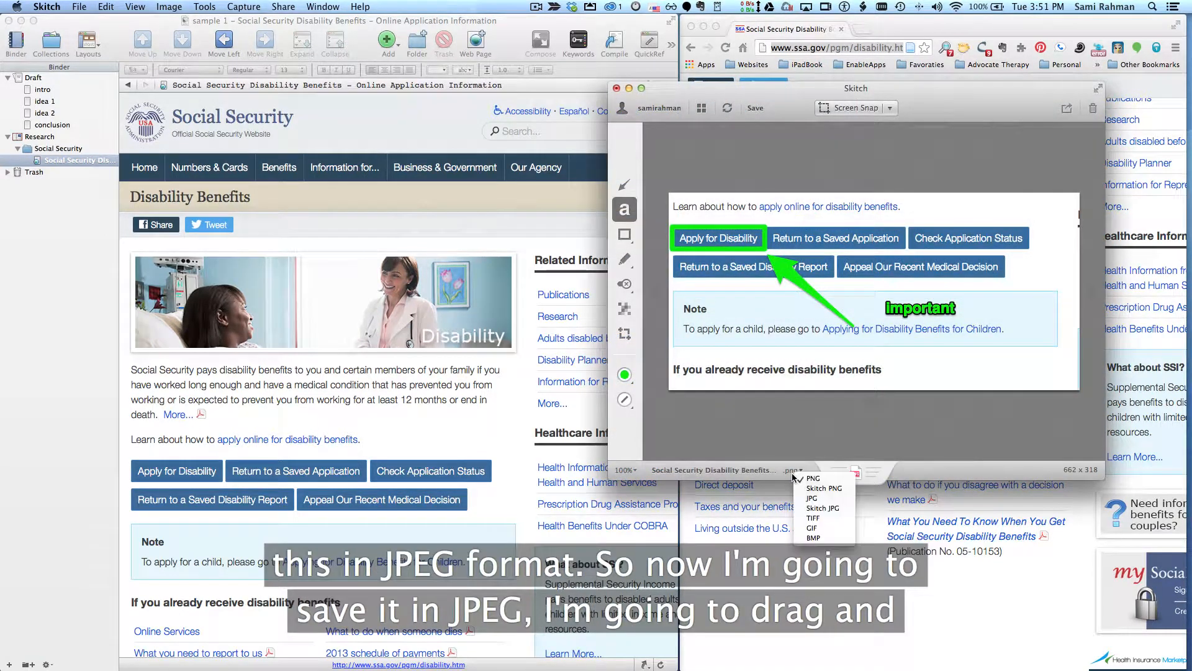
{"action": "left_click", "coordinate": [812, 498]}
{"action": "left_click_drag", "start_coordinate": [855, 473], "coordinate": [20, 147]}
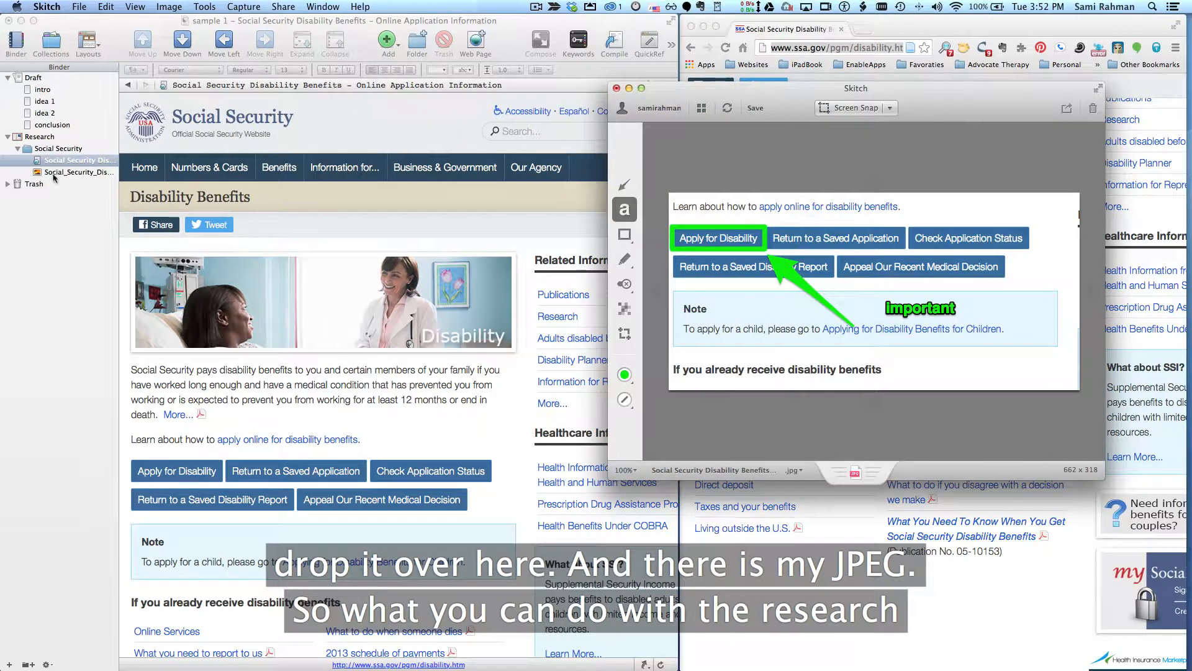
{"action": "left_click", "coordinate": [69, 177]}
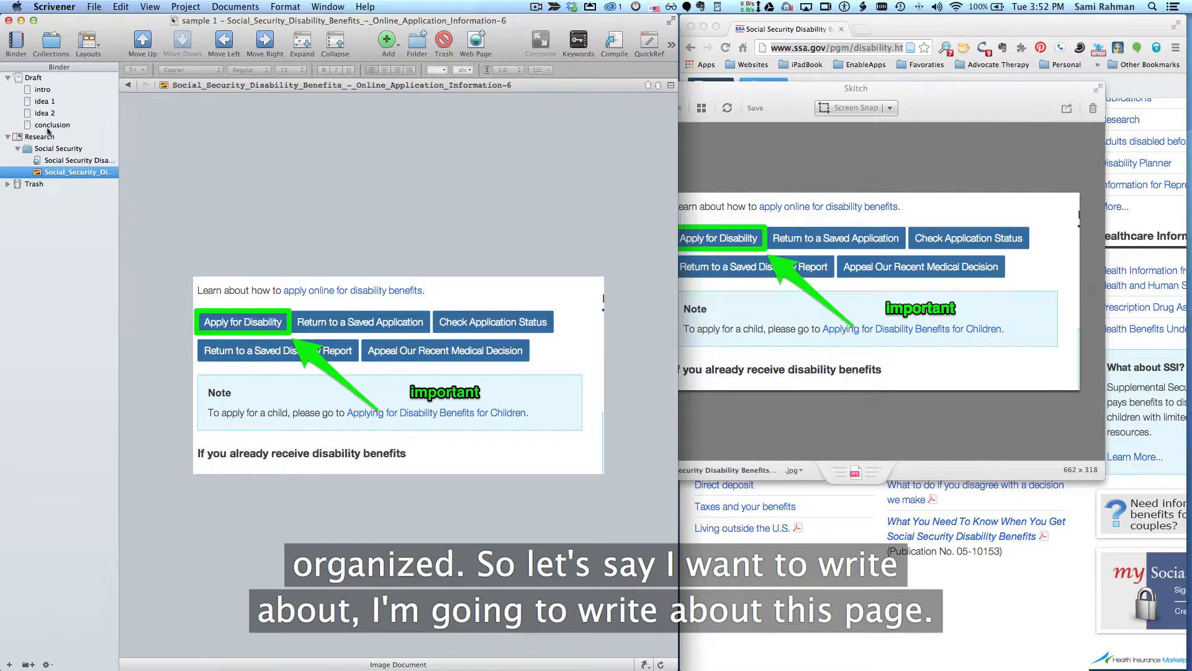
- View the saved Social Security web page and the empty idea 1 document alternately, ending on the web page
{"action": "left_click", "coordinate": [71, 161]}
{"action": "scroll", "coordinate": [220, 344], "scroll_direction": "down", "scroll_amount": 1}
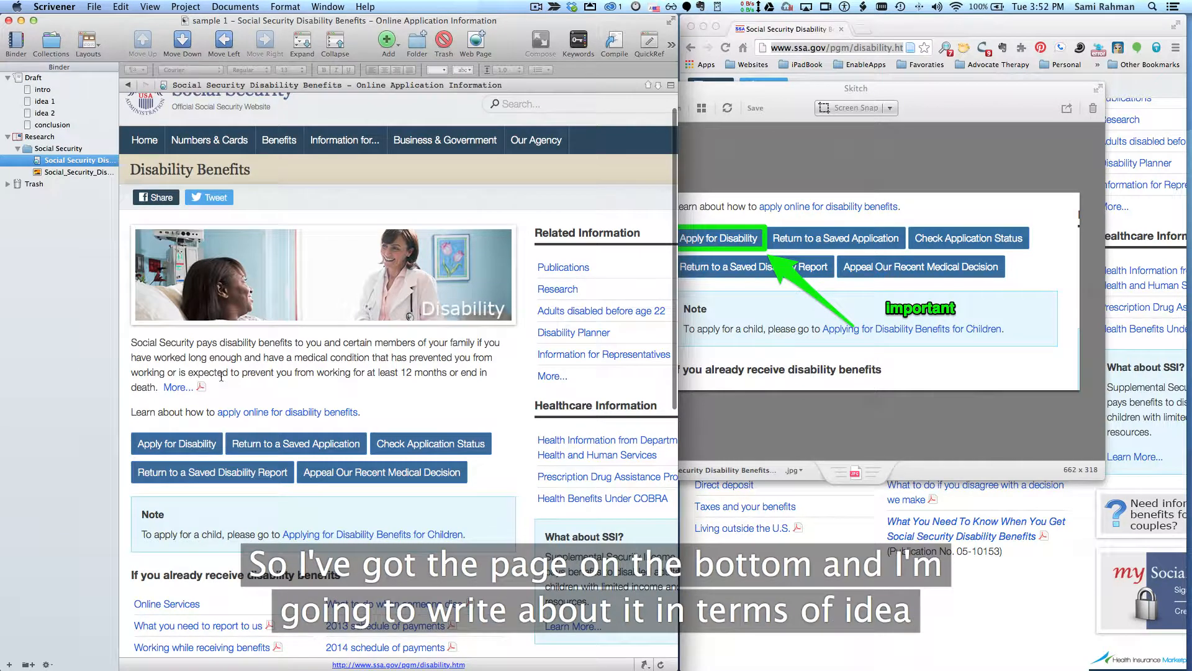
{"action": "left_click", "coordinate": [49, 103]}
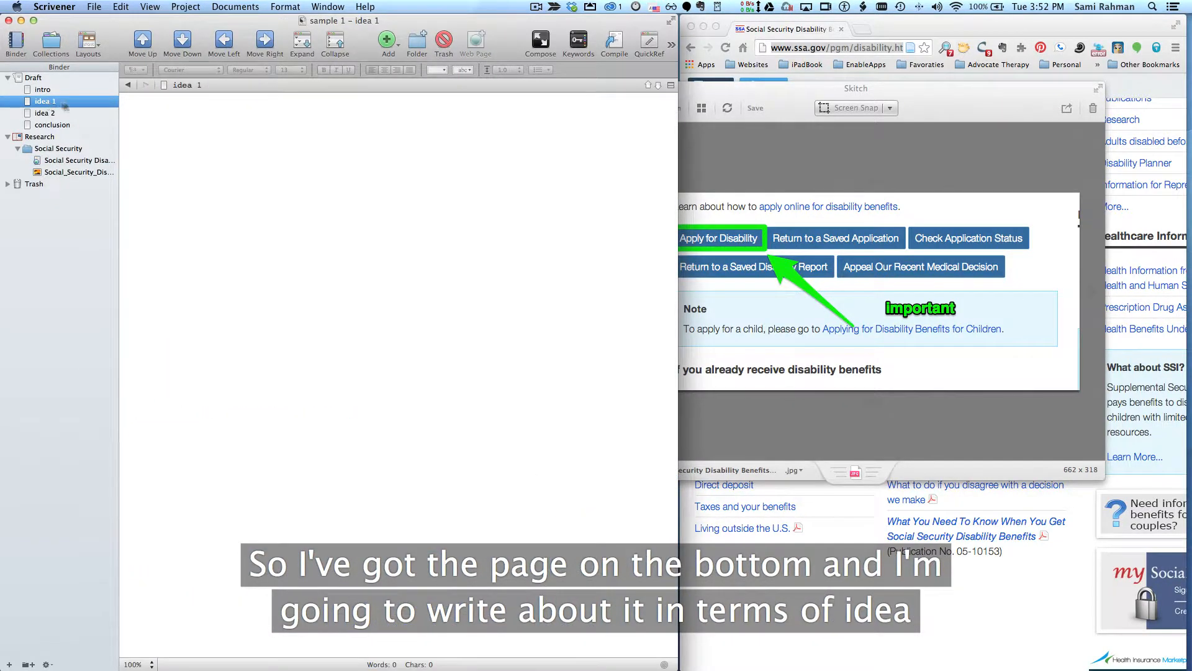
{"action": "left_click", "coordinate": [60, 163]}
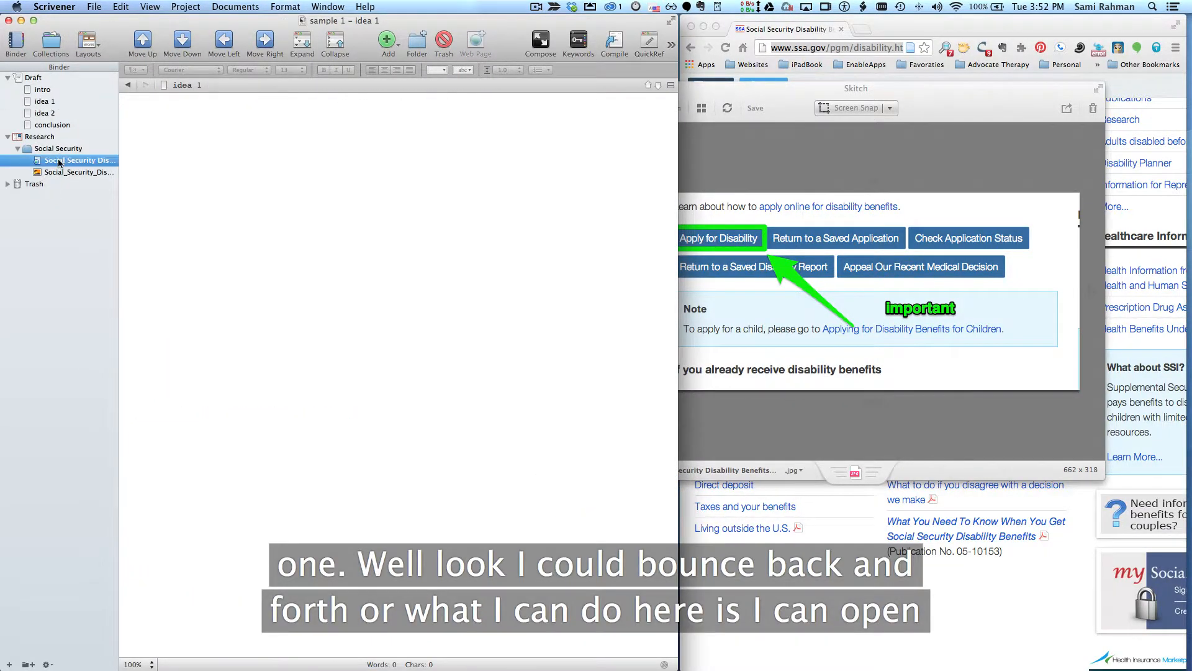
{"action": "left_click", "coordinate": [50, 100]}
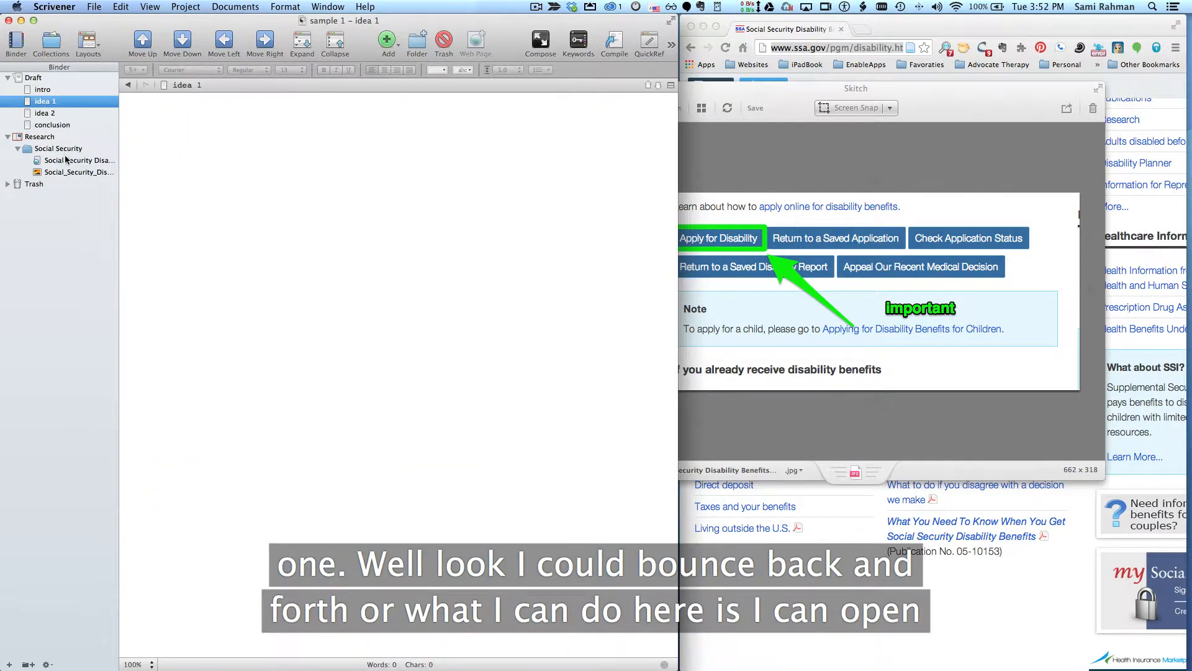
{"action": "left_click", "coordinate": [66, 159]}
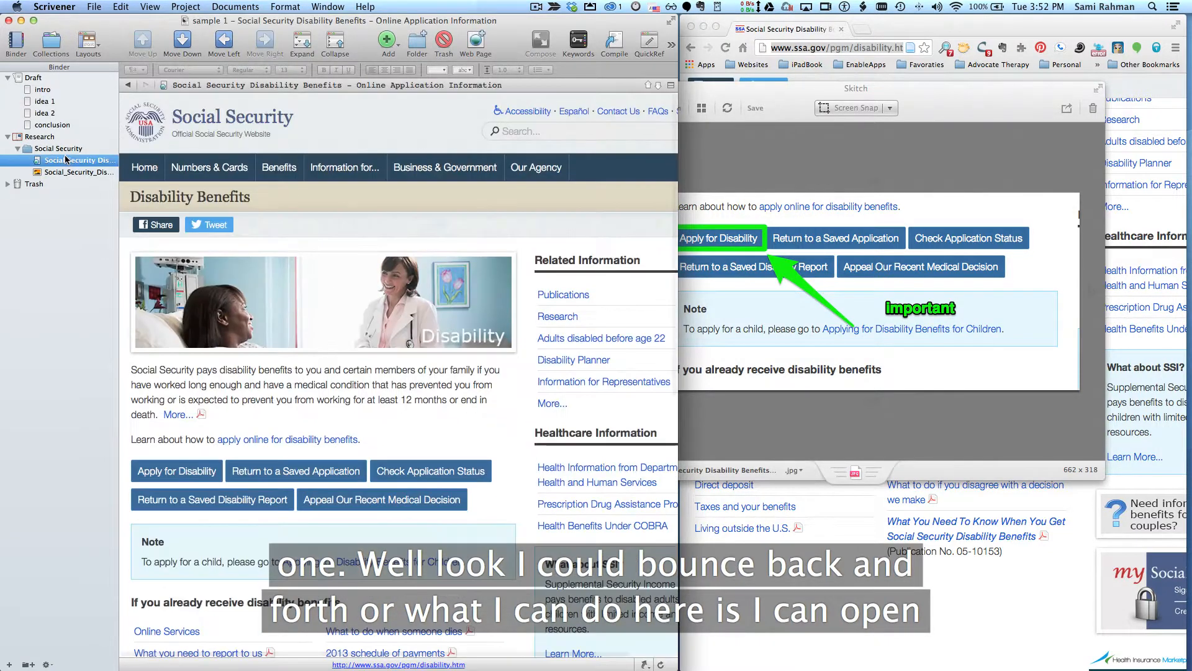
- Split the editor into two stacked panes and open idea 1 above the saved Social Security web page
{"action": "left_click", "coordinate": [671, 85]}
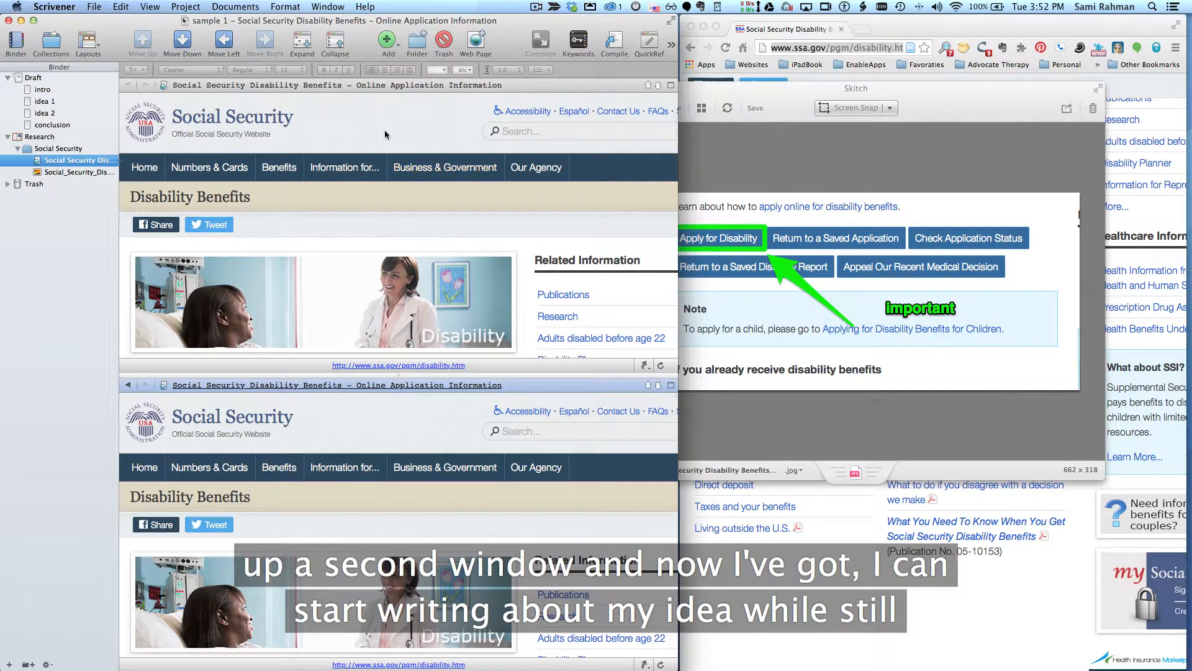
{"action": "left_click", "coordinate": [385, 129]}
{"action": "left_click", "coordinate": [44, 101]}
{"action": "left_click", "coordinate": [292, 167]}
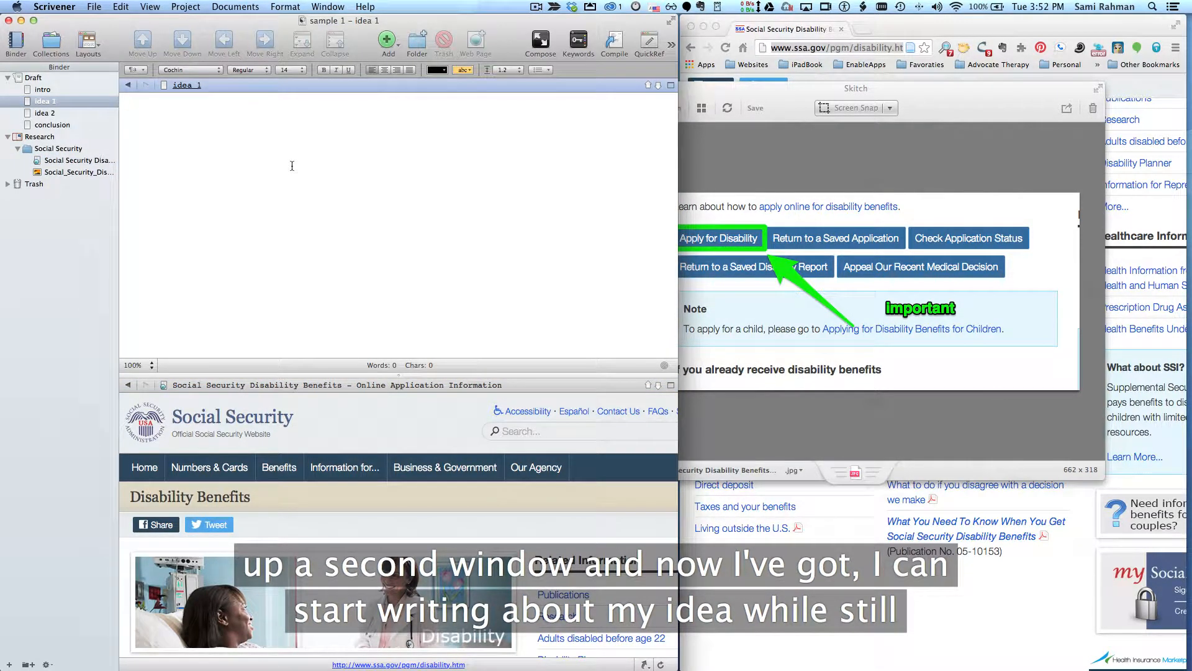
- Write "Aldjf asdf d fs" in idea 1 and browse the saved web page in the other pane
{"action": "type", "text": "Aldif asdf d"}
{"action": "scroll", "coordinate": [287, 504], "scroll_direction": "down", "scroll_amount": 8}
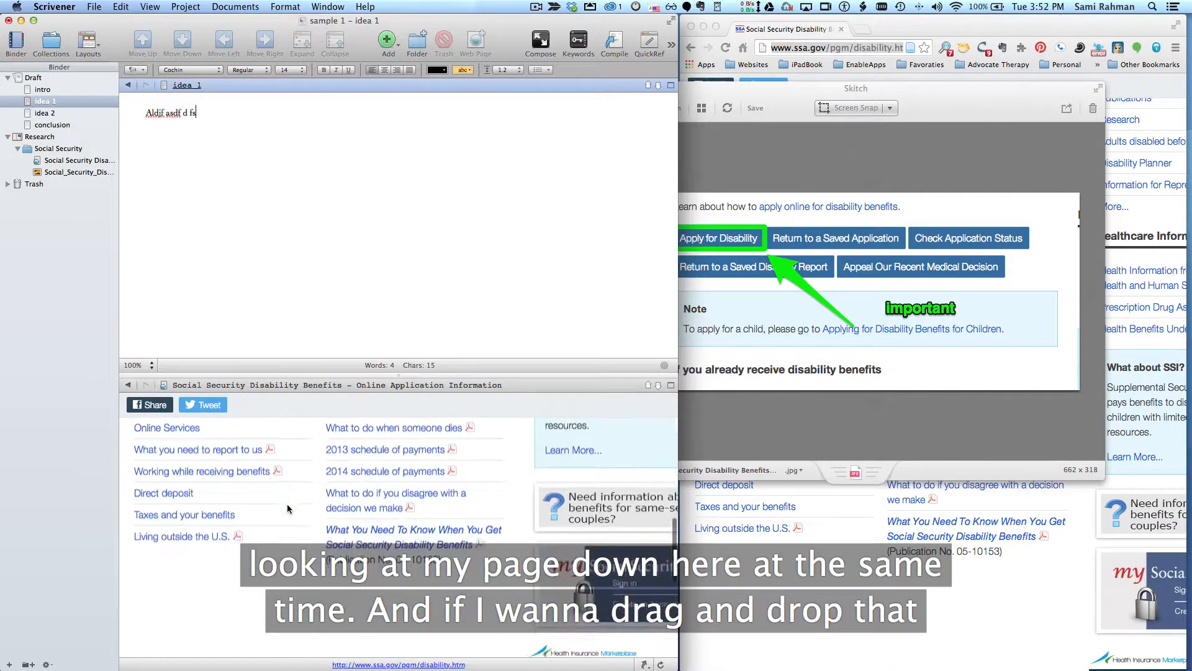
{"action": "scroll", "coordinate": [287, 504], "scroll_direction": "up", "scroll_amount": 3}
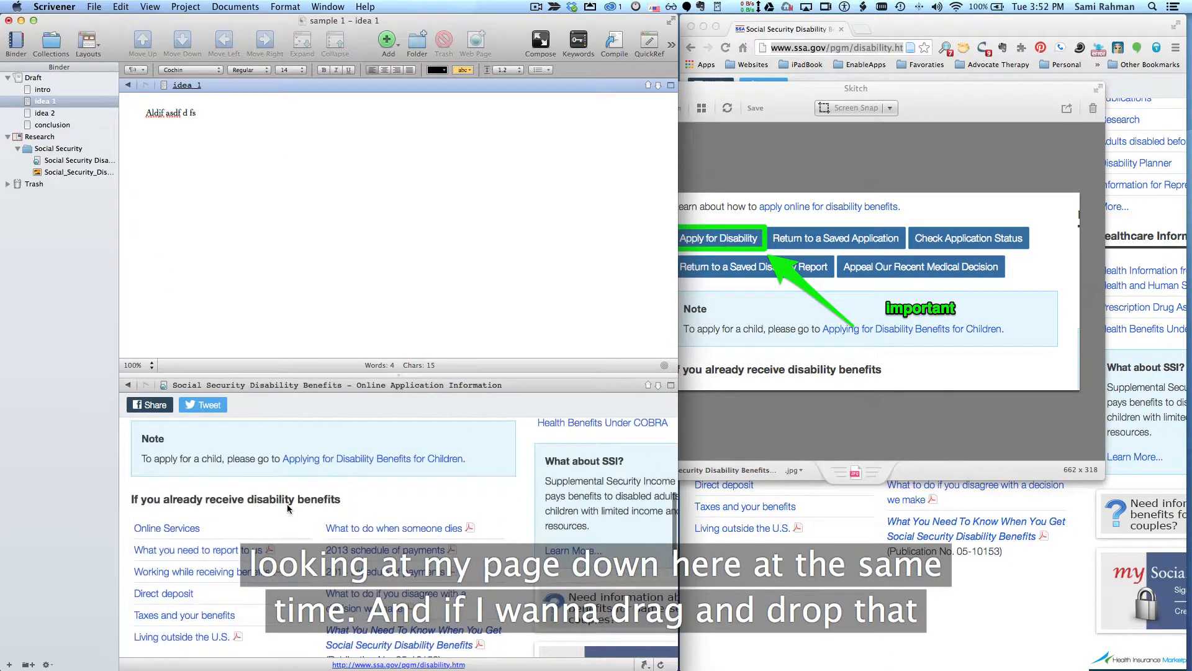
- Show the annotated Social Security image in the lower pane and reopen idea 1 for writing in the upper pane
{"action": "left_click", "coordinate": [67, 174]}
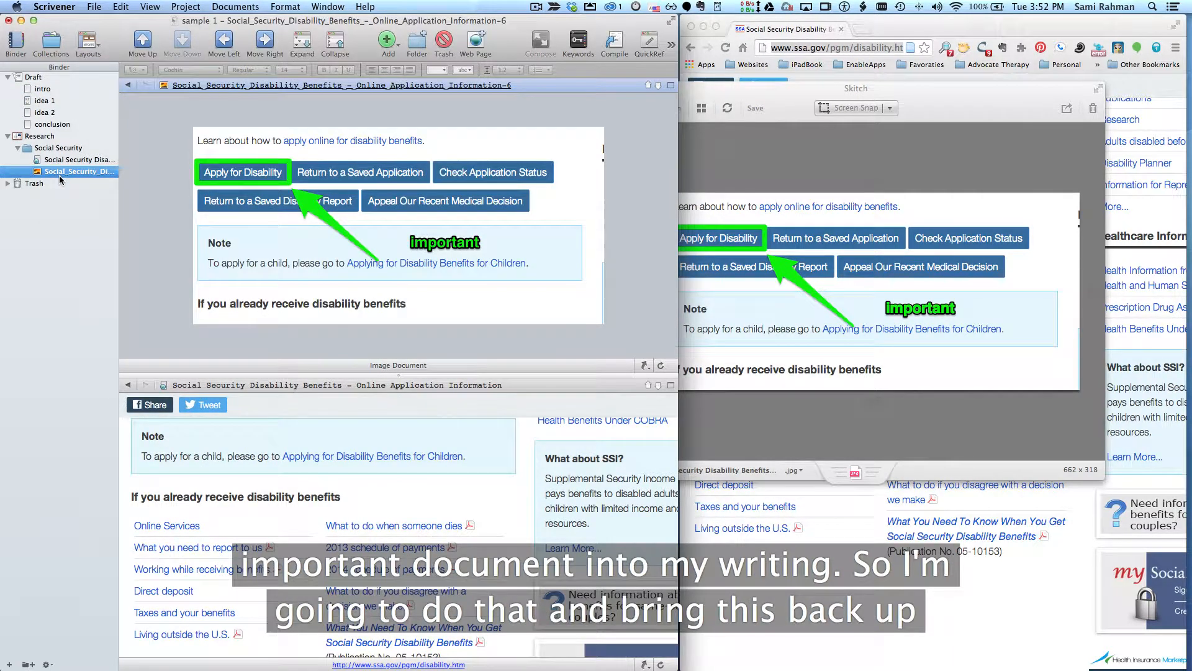
{"action": "left_click", "coordinate": [267, 508]}
{"action": "left_click", "coordinate": [63, 176]}
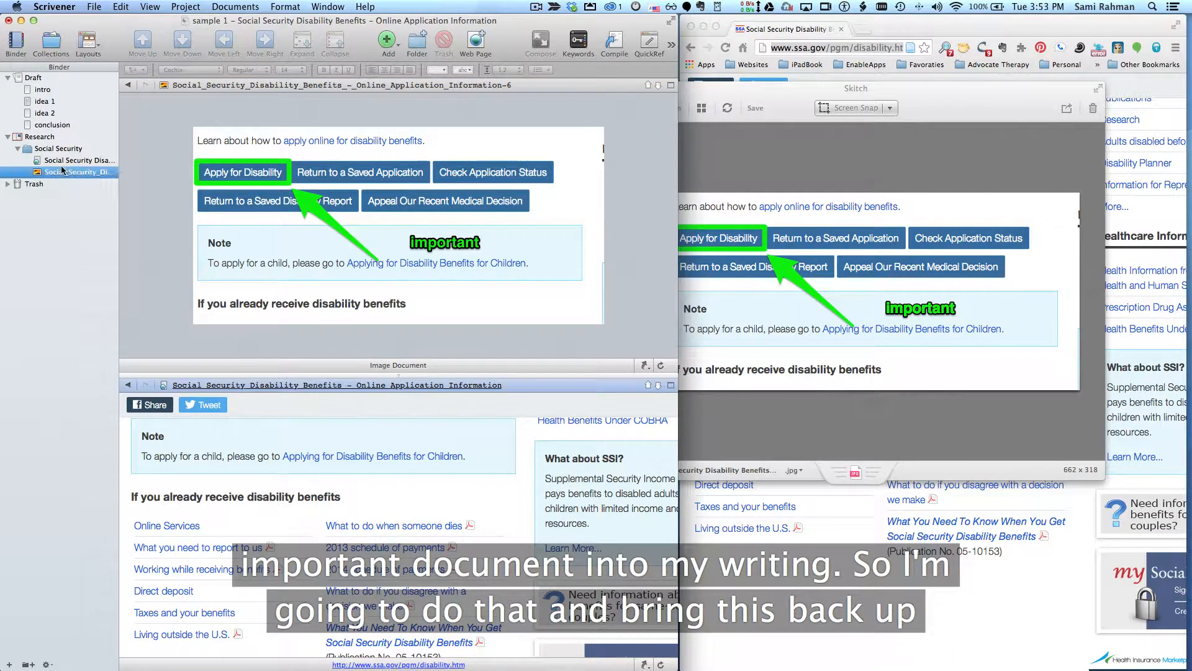
{"action": "left_click", "coordinate": [135, 194]}
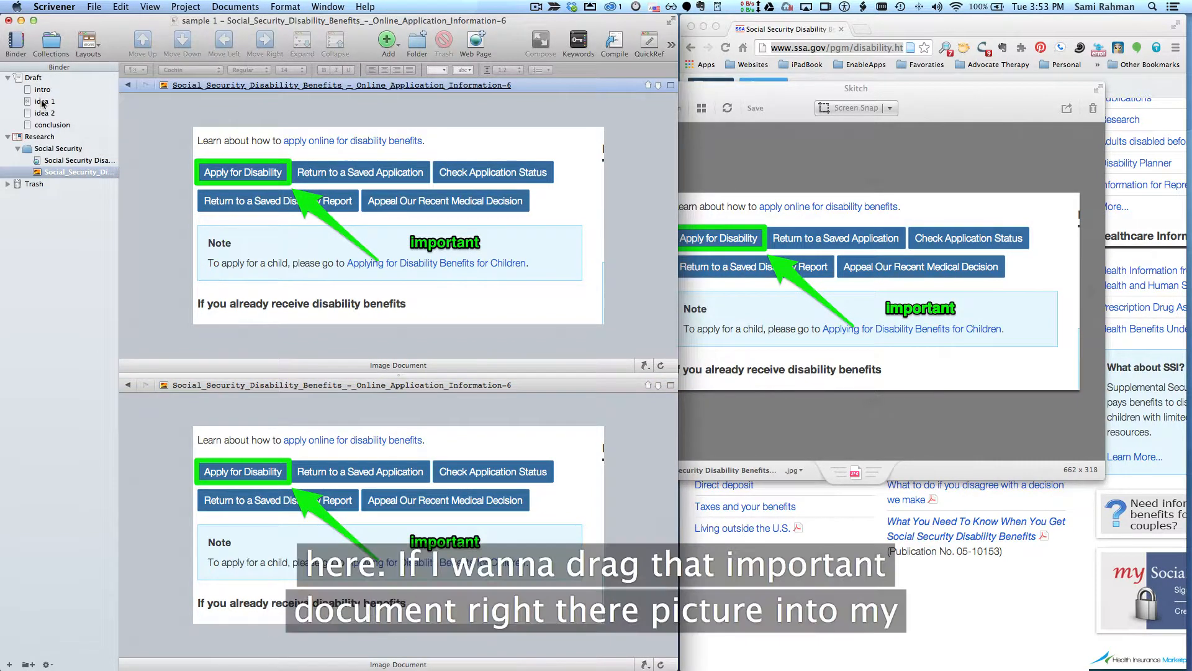
{"action": "left_click", "coordinate": [44, 102]}
{"action": "left_click", "coordinate": [224, 127]}
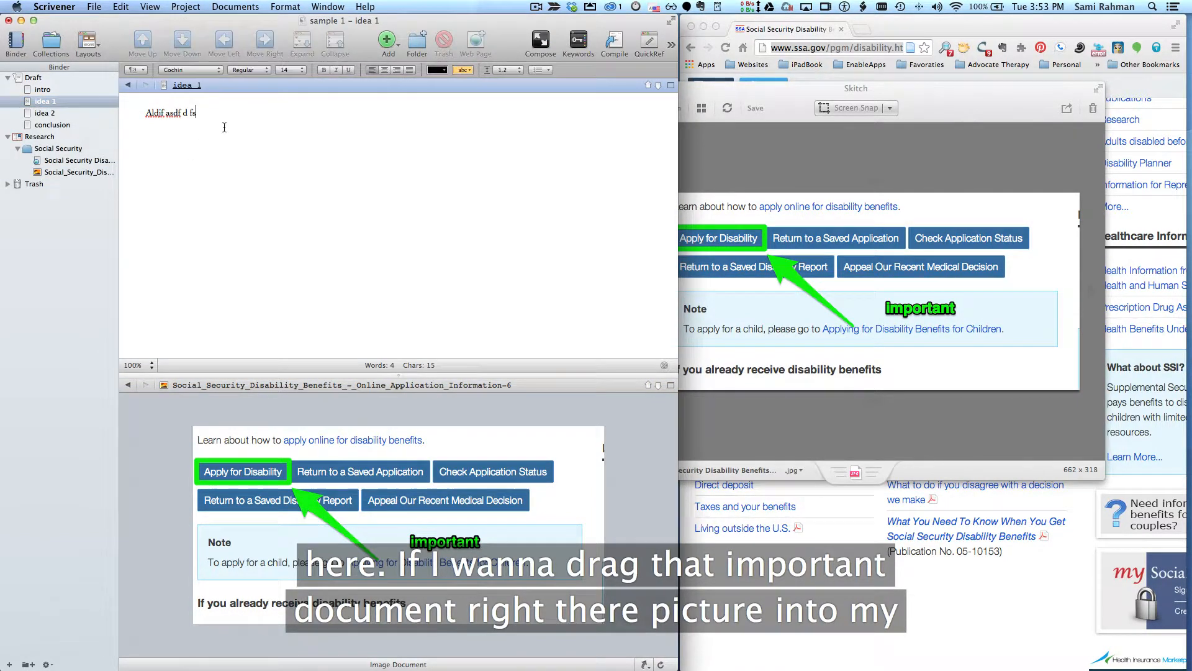
- Insert the annotated Social Security image from the Research folder below the text in idea 1
{"action": "left_click_drag", "start_coordinate": [263, 488], "coordinate": [163, 166]}
{"action": "double_click", "coordinate": [239, 494]}
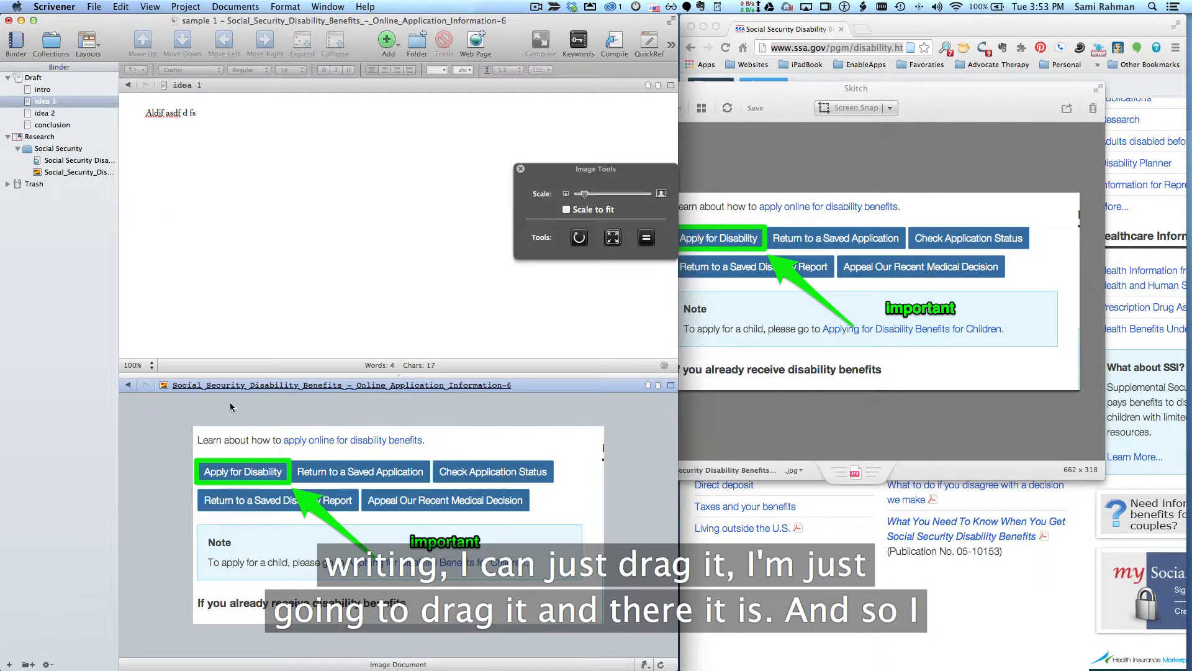
{"action": "left_click_drag", "start_coordinate": [57, 176], "coordinate": [211, 176]}
{"action": "left_click", "coordinate": [567, 336]}
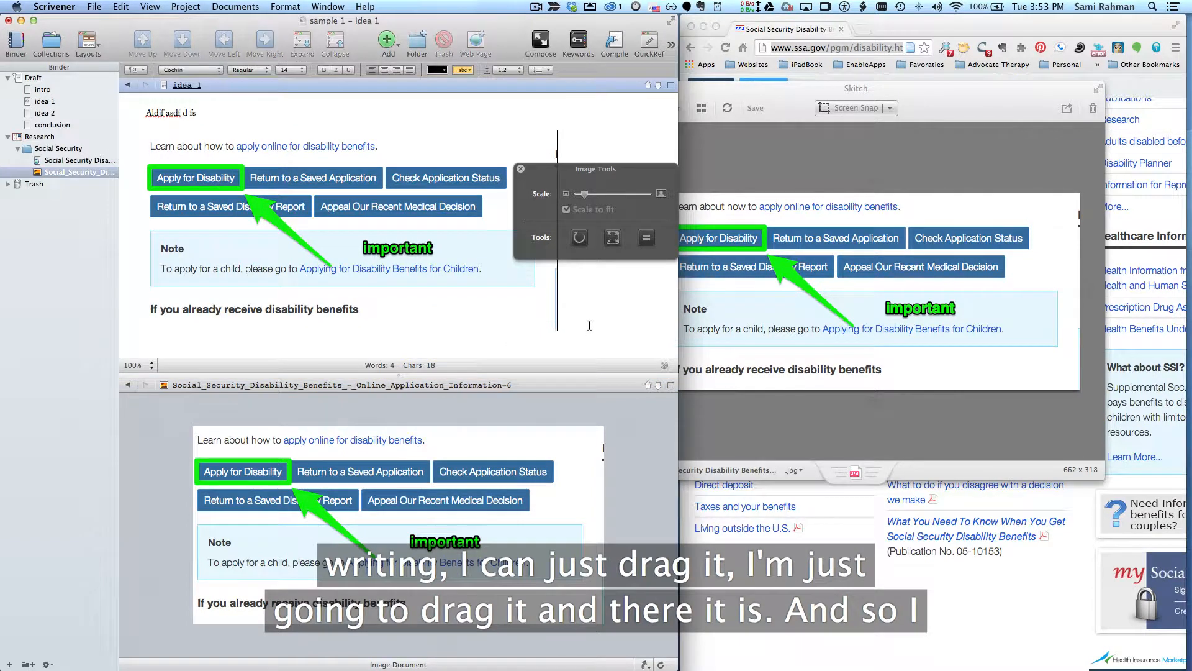
- Write "Sdfads" below the image in idea 1, leave a blank line, and add "Df" and "Asd" on separate lines
{"action": "key", "text": "Return"}
{"action": "type", "text": "Sdfads"}
{"action": "key", "text": "Return"}
{"action": "key", "text": "Return"}
{"action": "type", "text": "Df"}
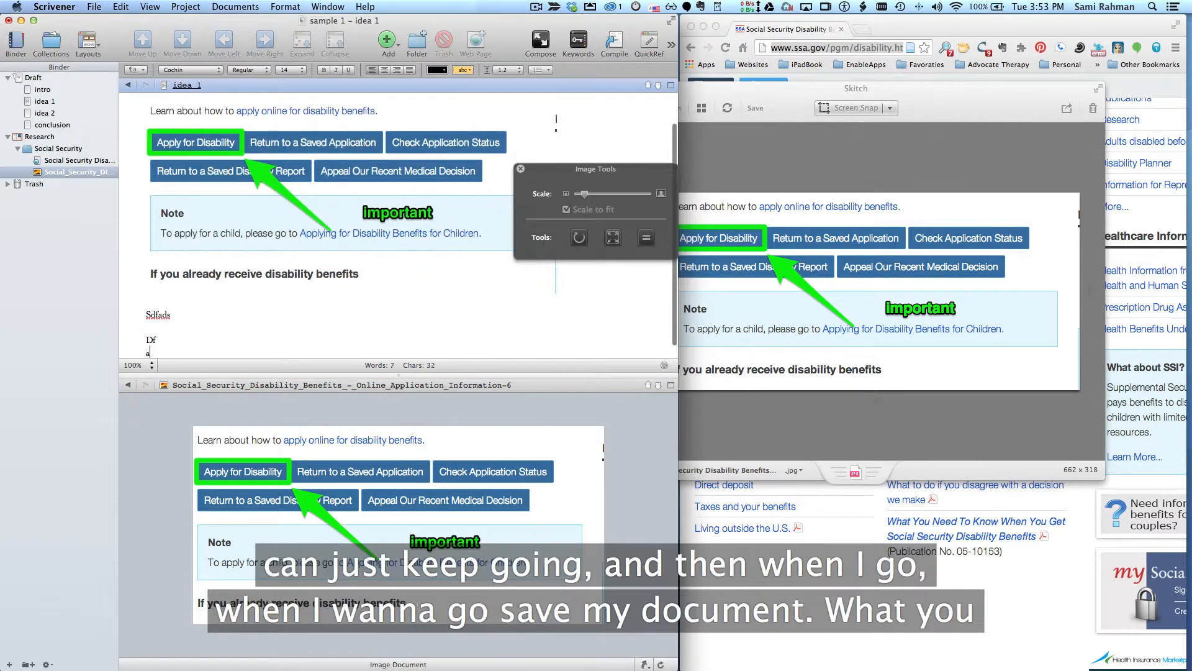
{"action": "key", "text": "Return"}
{"action": "type", "text": "Asd"}
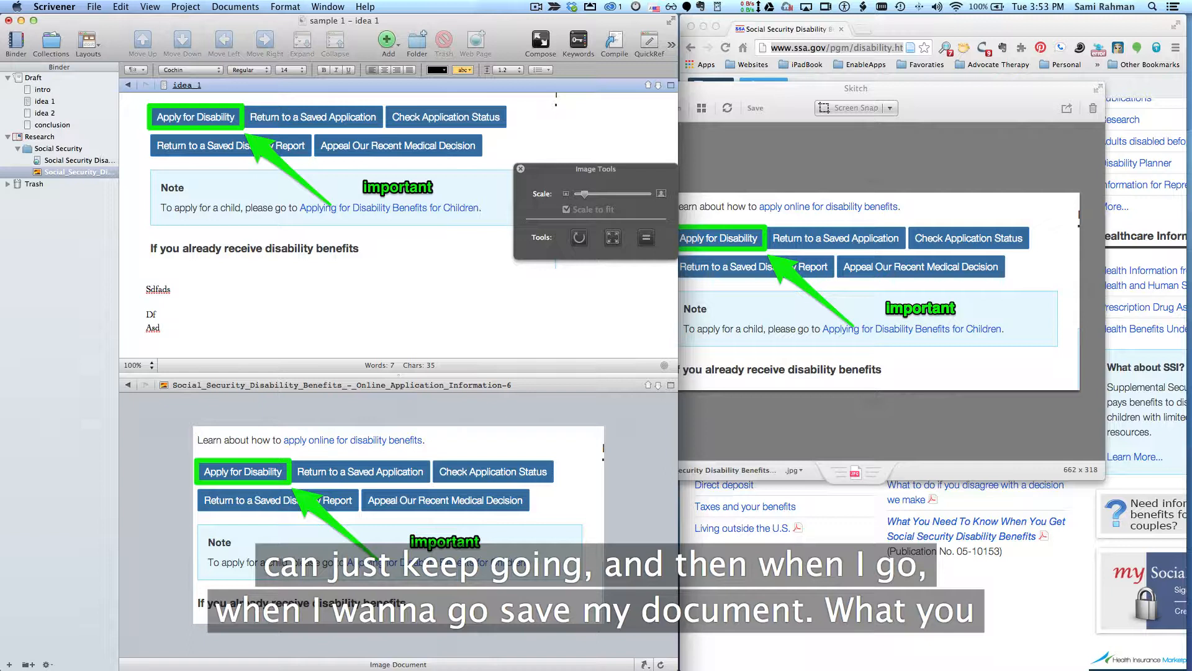
- Open the Compile settings, check the Replacements options, and override all fonts with Helvetica
{"action": "left_click", "coordinate": [93, 6]}
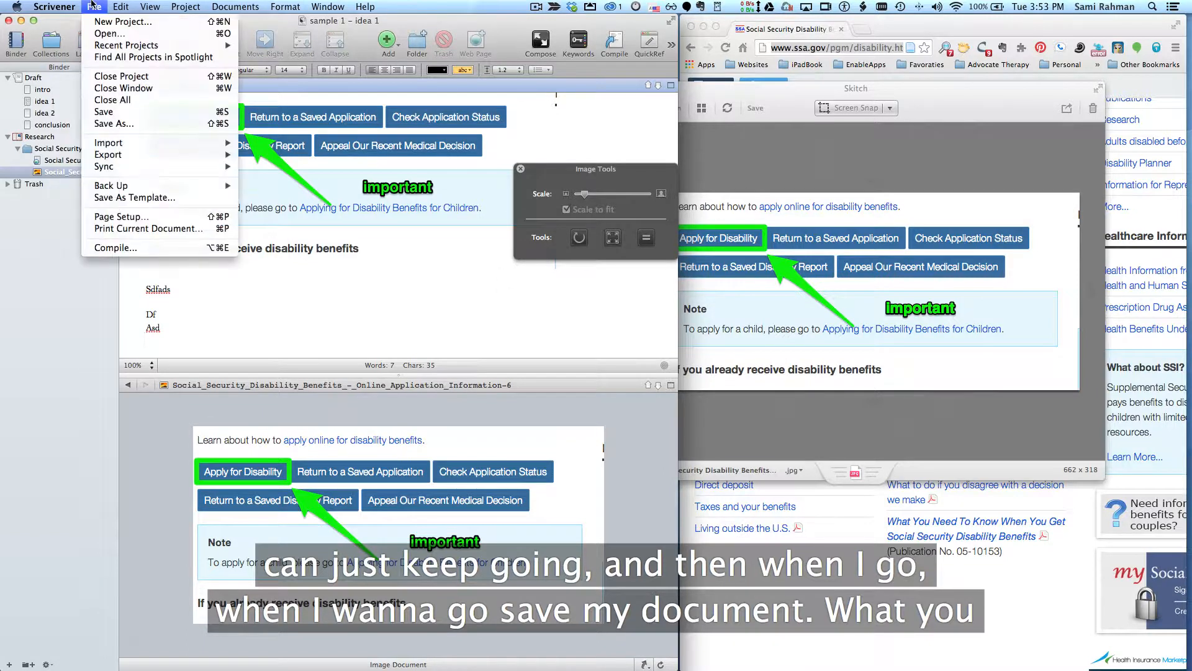
{"action": "left_click", "coordinate": [116, 252]}
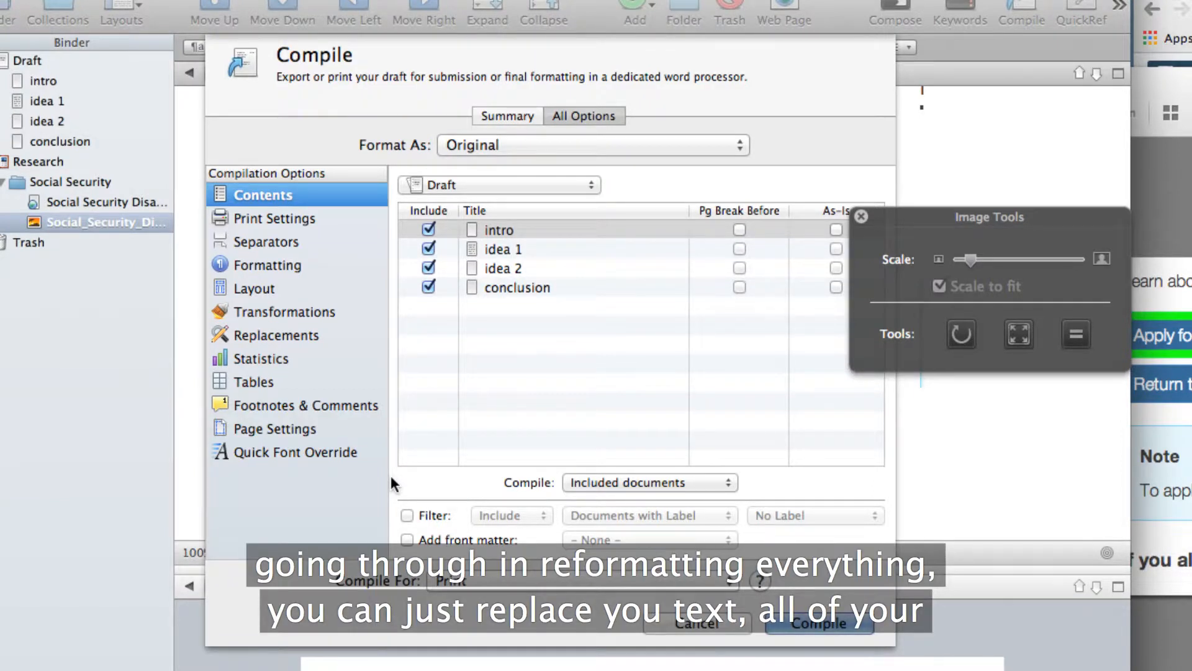
{"action": "left_click", "coordinate": [274, 340]}
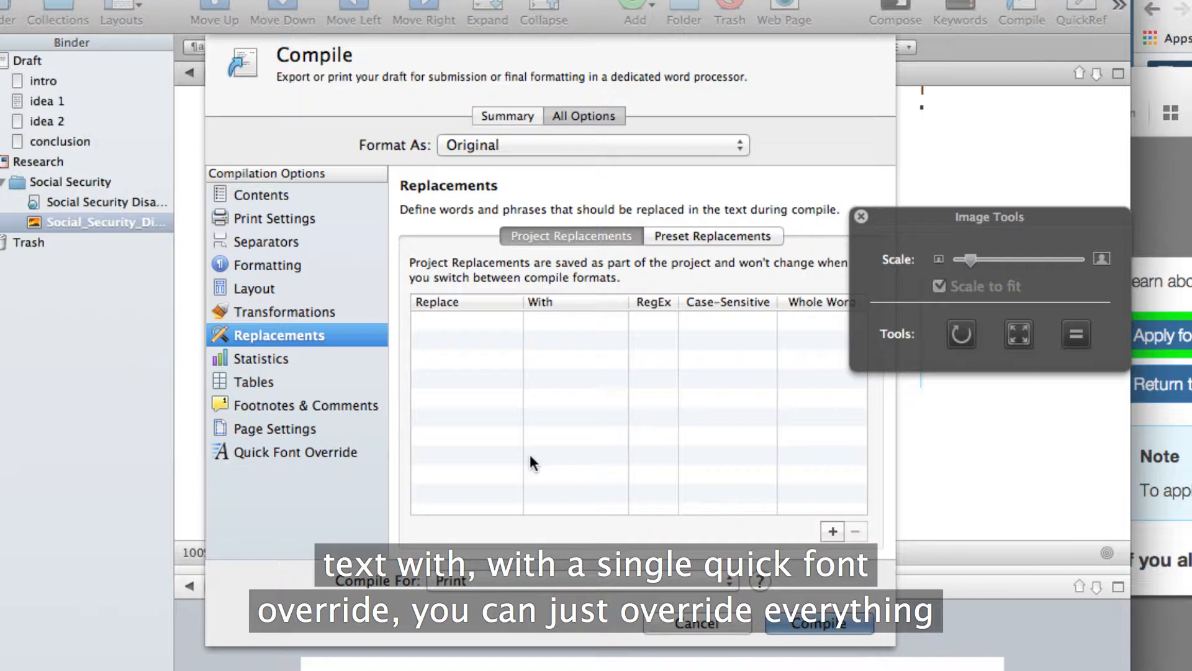
{"action": "left_click", "coordinate": [305, 454]}
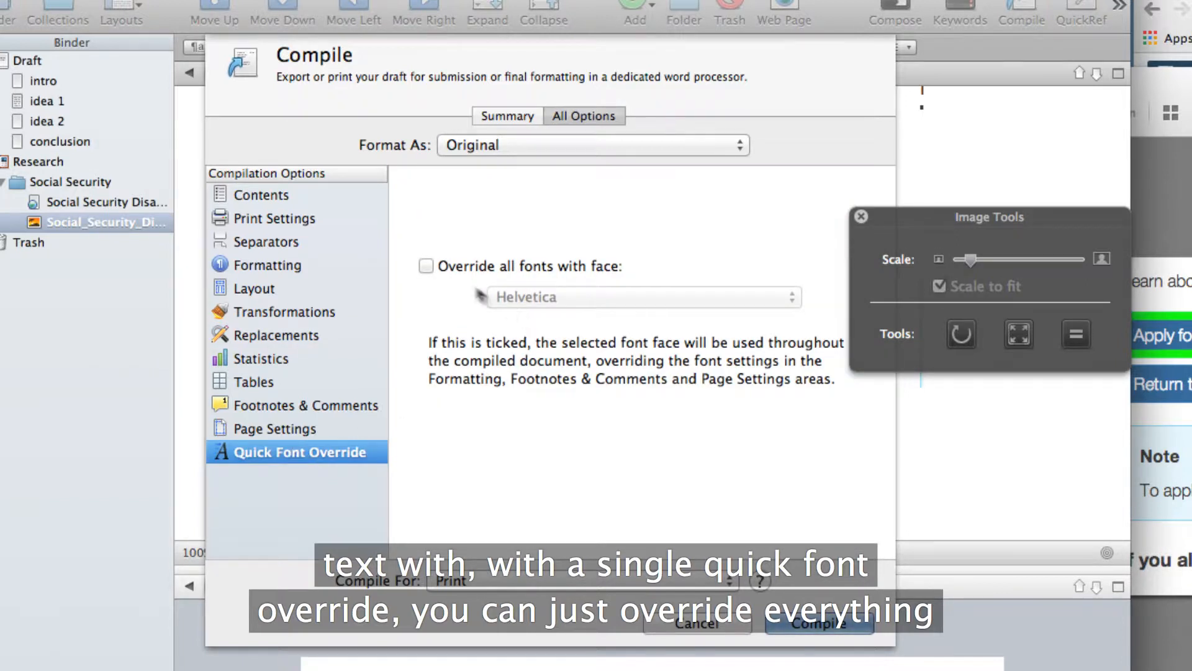
{"action": "left_click", "coordinate": [426, 266]}
{"action": "left_click", "coordinate": [551, 297]}
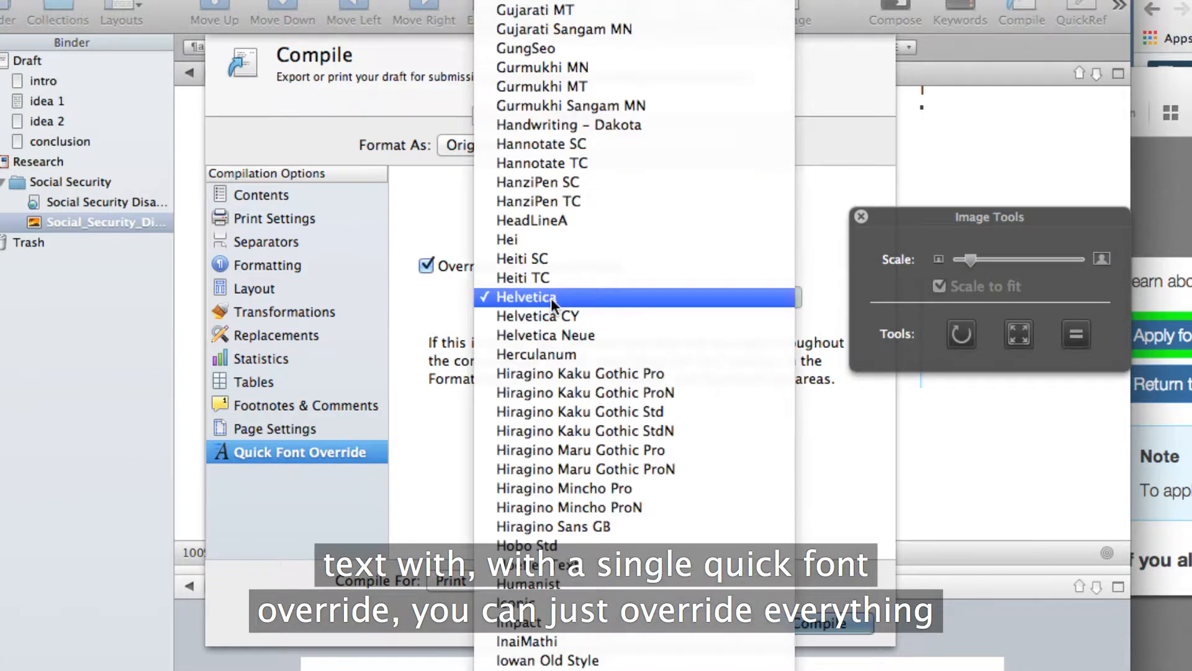
{"action": "left_click", "coordinate": [552, 297]}
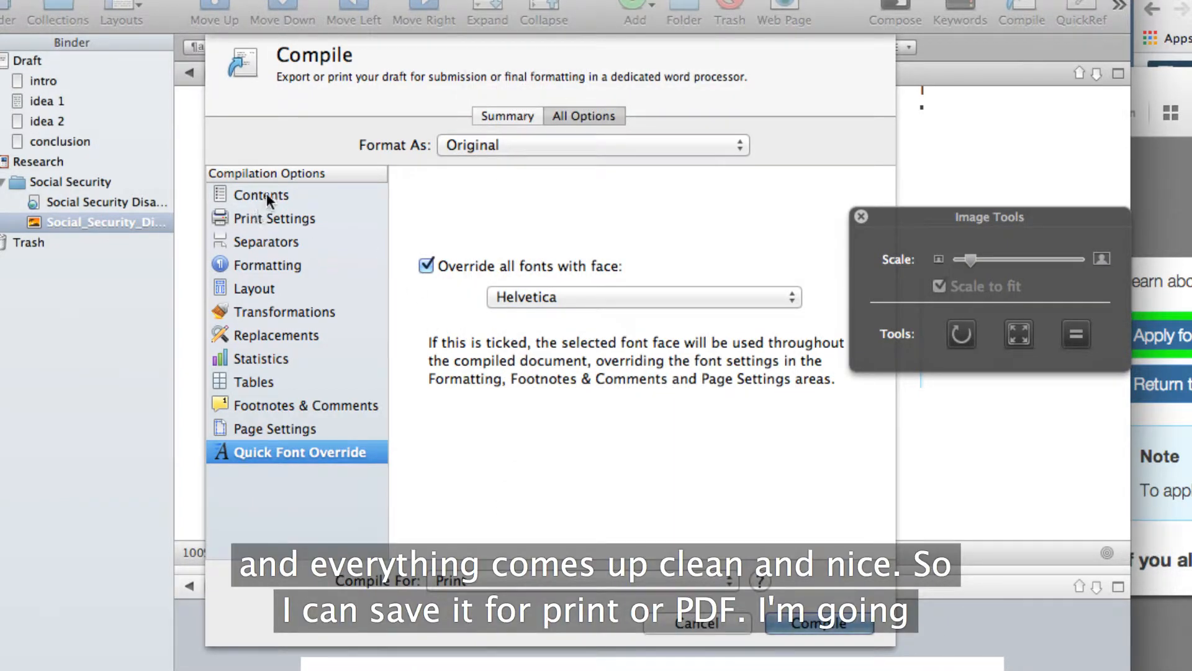
- Set the compile output to PDF and review the separators and print settings
{"action": "left_click", "coordinate": [482, 580]}
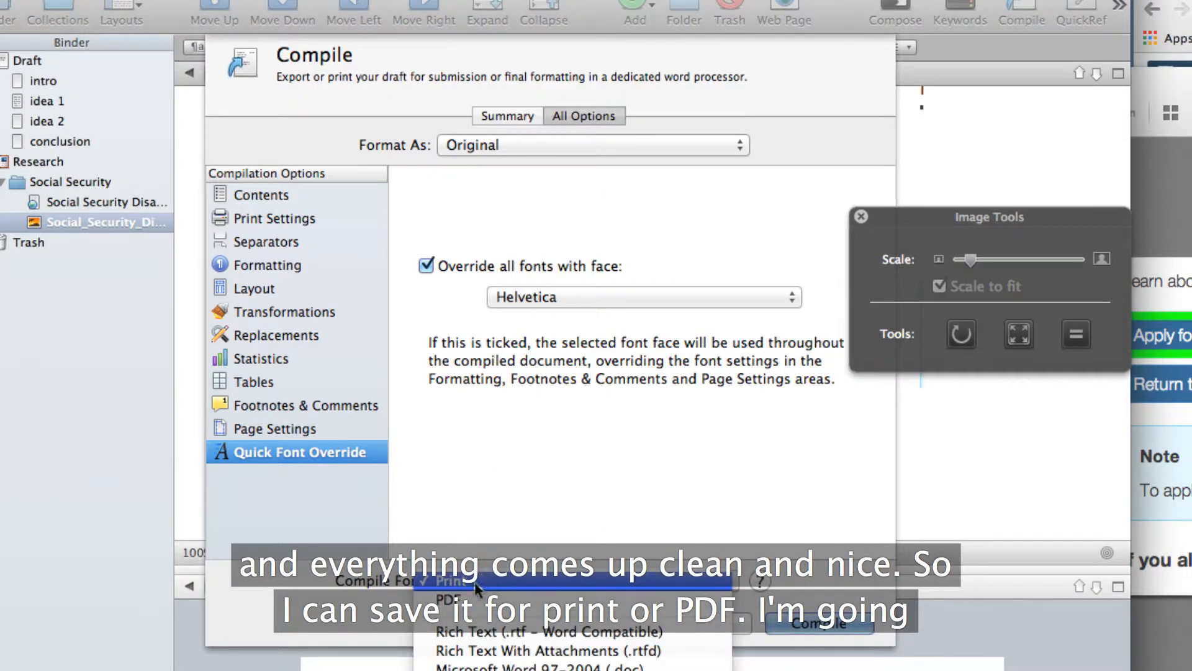
{"action": "left_click", "coordinate": [475, 598]}
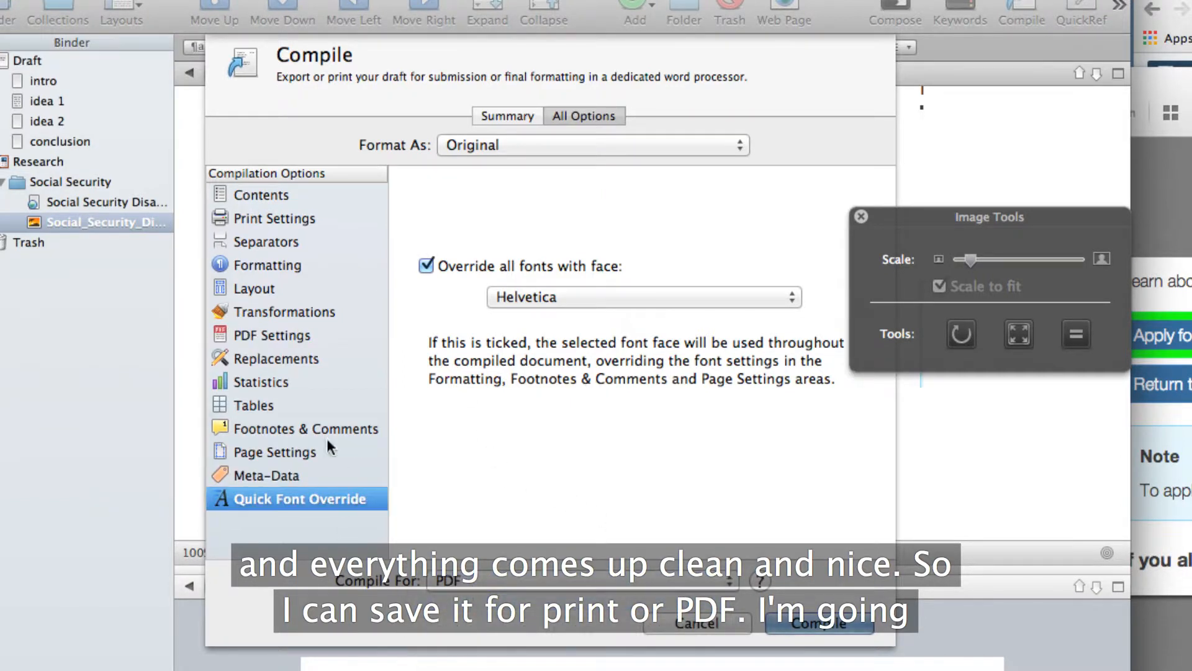
{"action": "left_click", "coordinate": [279, 242]}
{"action": "left_click", "coordinate": [285, 216]}
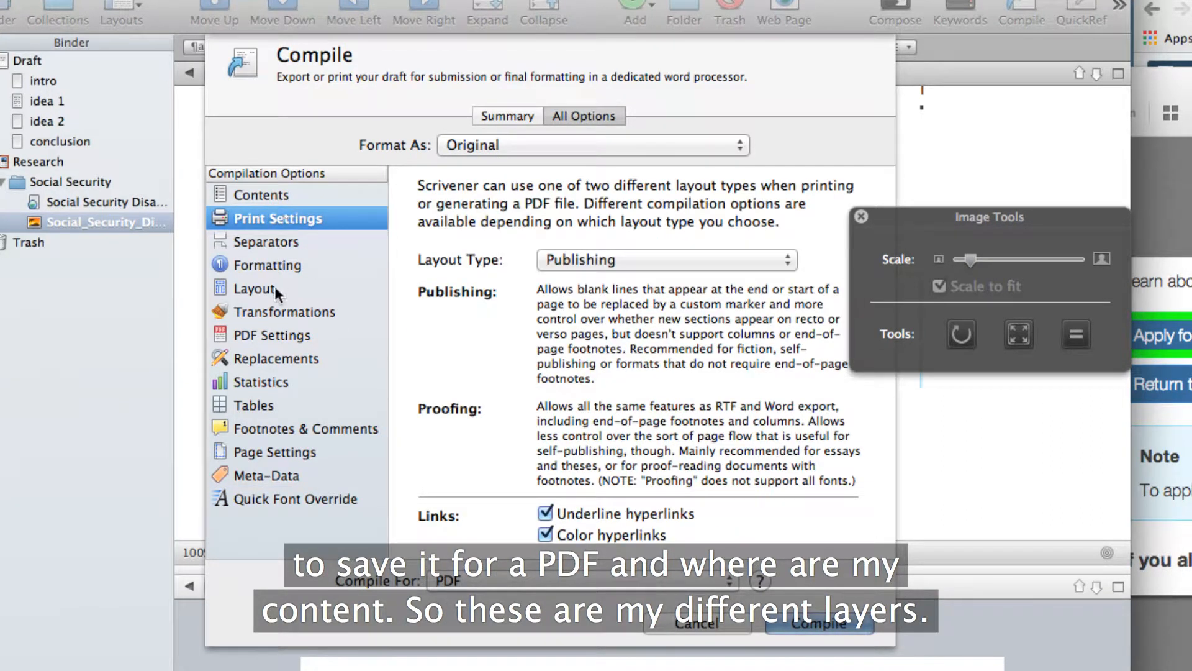
- Add a page break before intro, idea 1, idea 2 and conclusion, and compile the draft as "sample 1" in the 9 Writing folder
{"action": "left_click", "coordinate": [266, 193]}
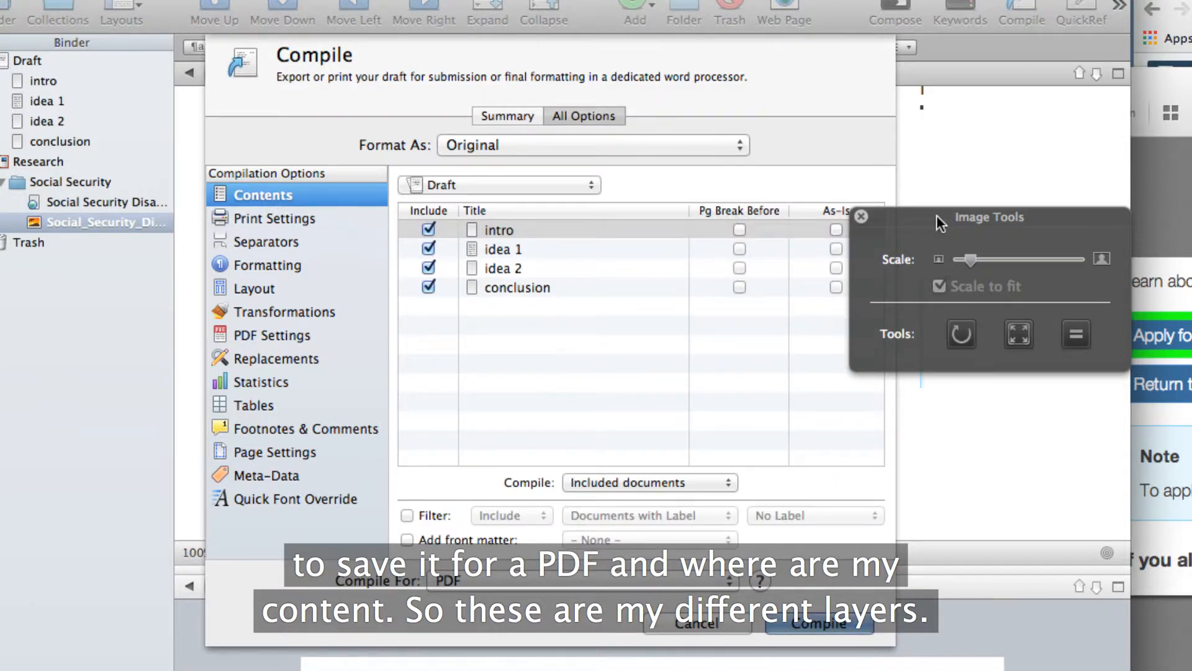
{"action": "left_click_drag", "start_coordinate": [936, 216], "coordinate": [1128, 223]}
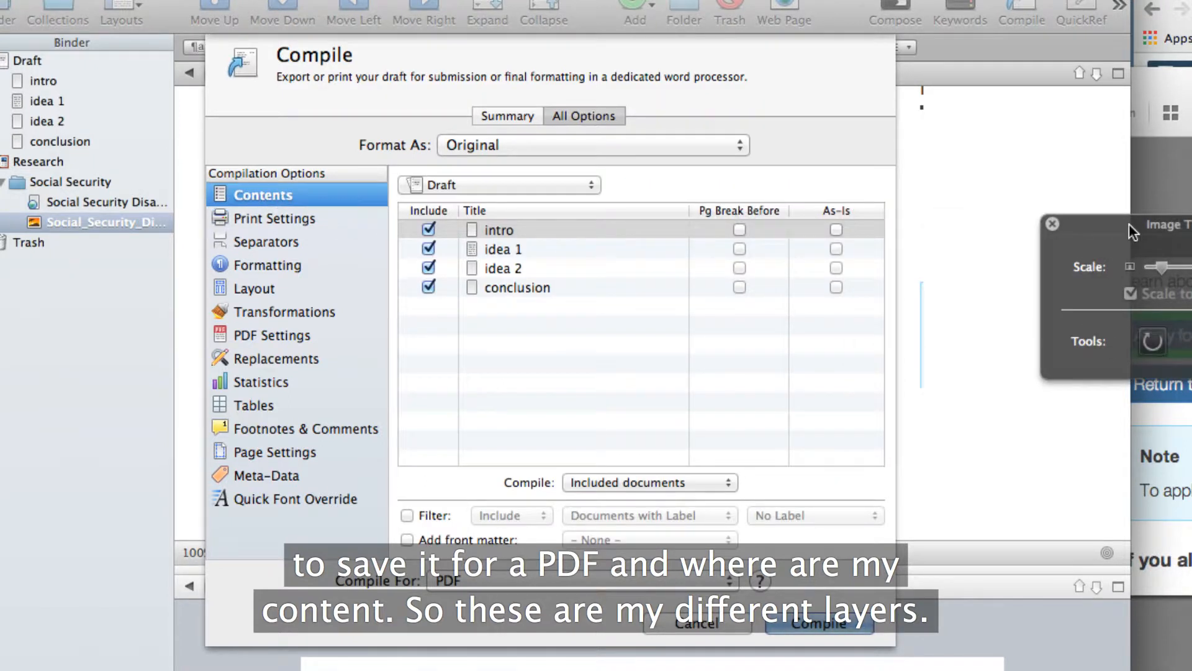
{"action": "left_click", "coordinate": [740, 229]}
{"action": "left_click", "coordinate": [739, 248]}
{"action": "left_click", "coordinate": [740, 268]}
{"action": "left_click", "coordinate": [739, 287]}
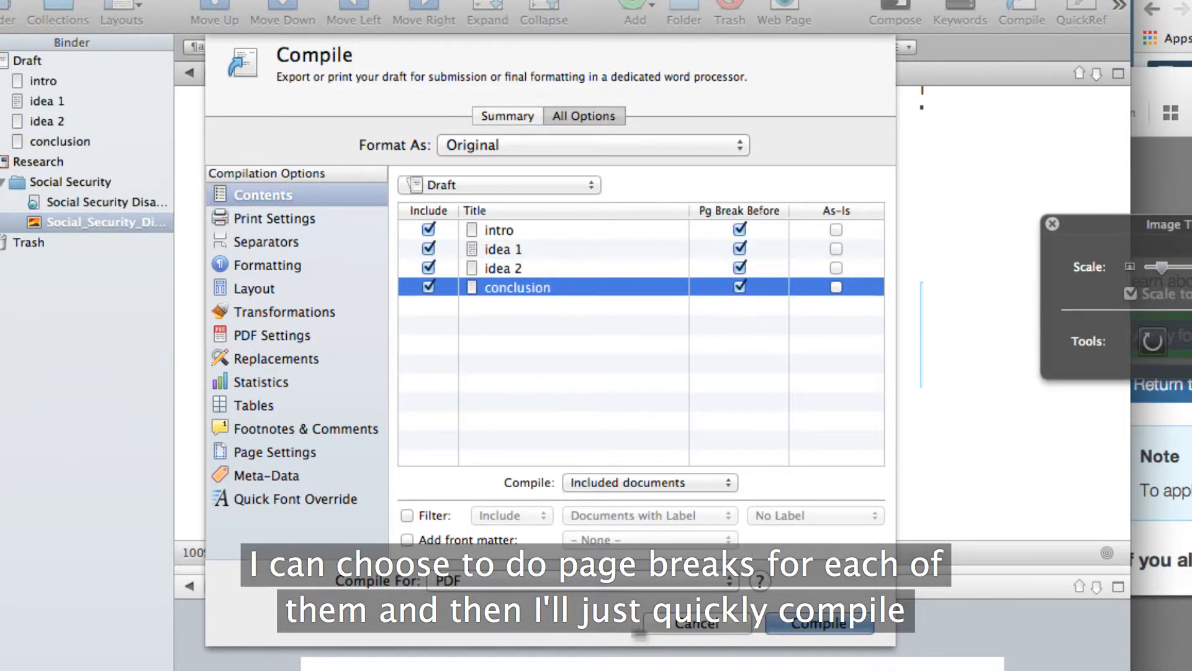
{"action": "left_click", "coordinate": [810, 624]}
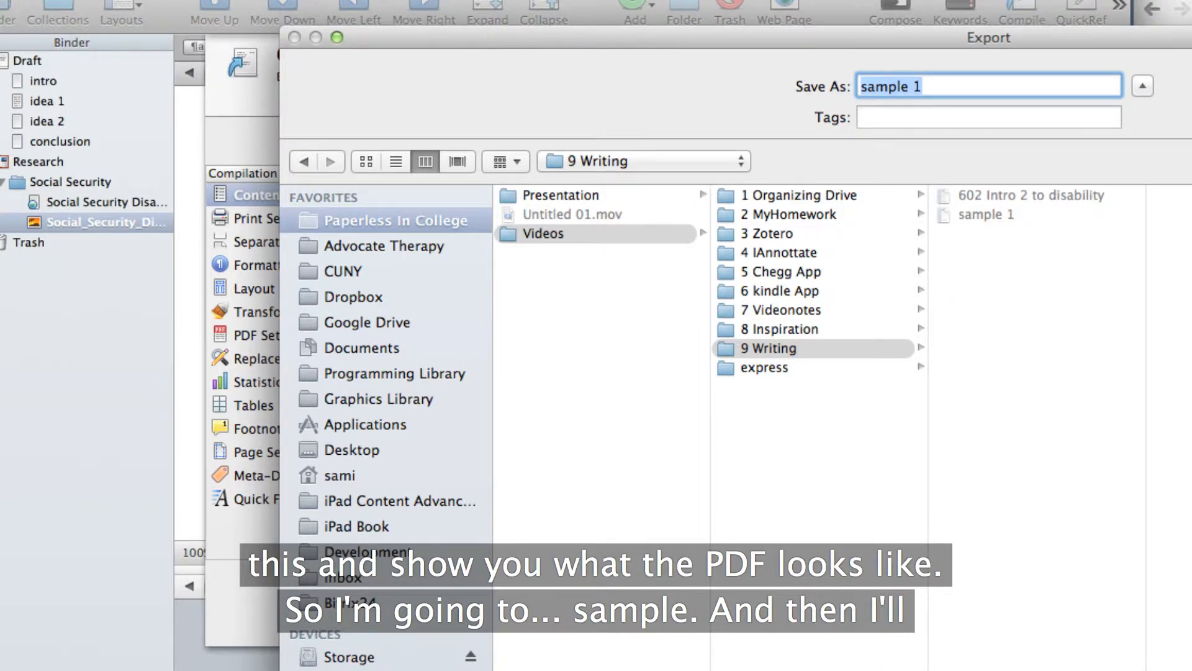
{"action": "key", "text": "Return"}
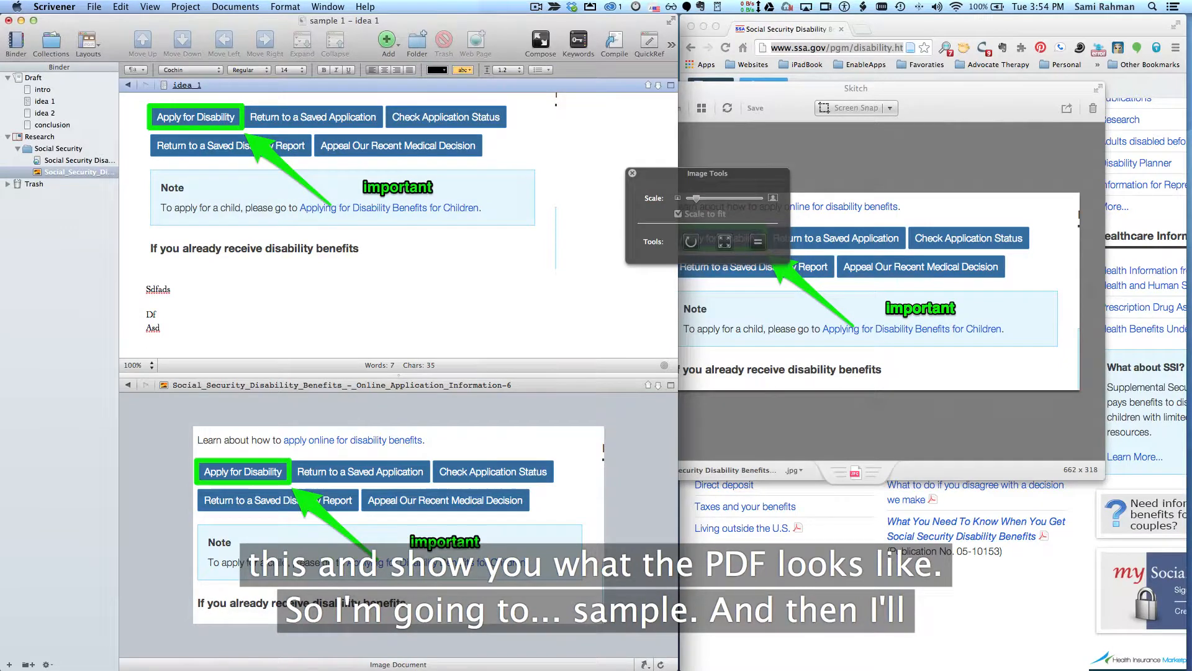
- Switch to Finder, open the exported sample 1 PDF from the 9 Writing folder under Paperless In College's Videos, and view it through page 2
{"action": "left_click", "coordinate": [901, 651]}
{"action": "scroll", "coordinate": [898, 585], "scroll_direction": "down", "scroll_amount": 3}
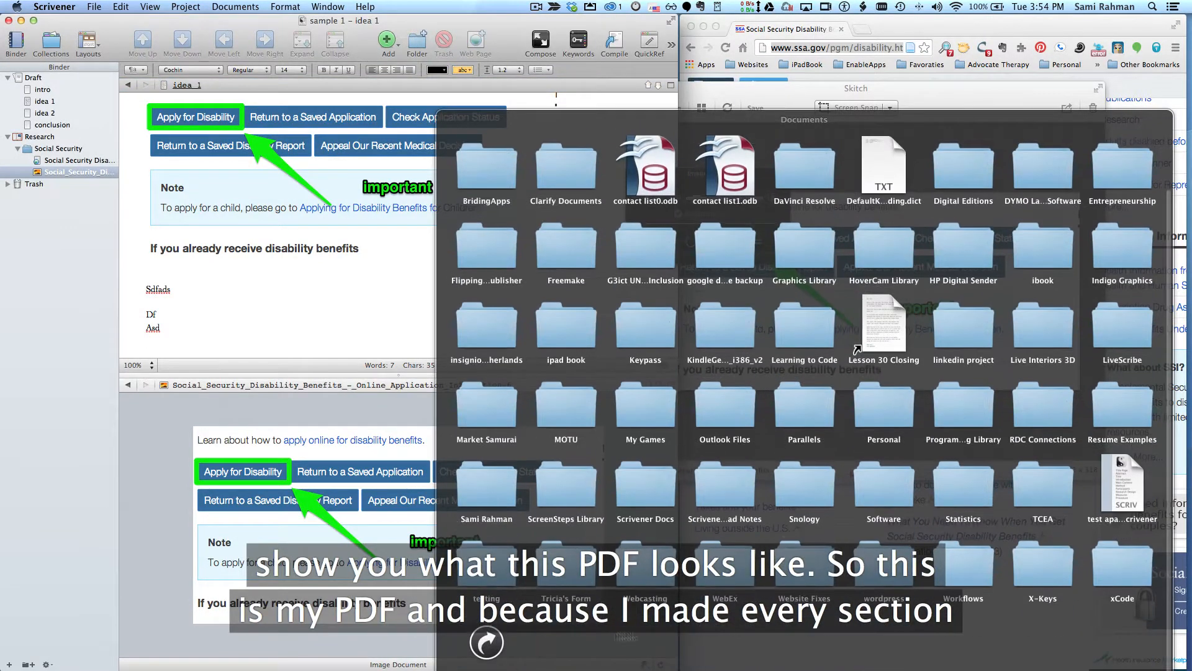
{"action": "left_click", "coordinate": [486, 643]}
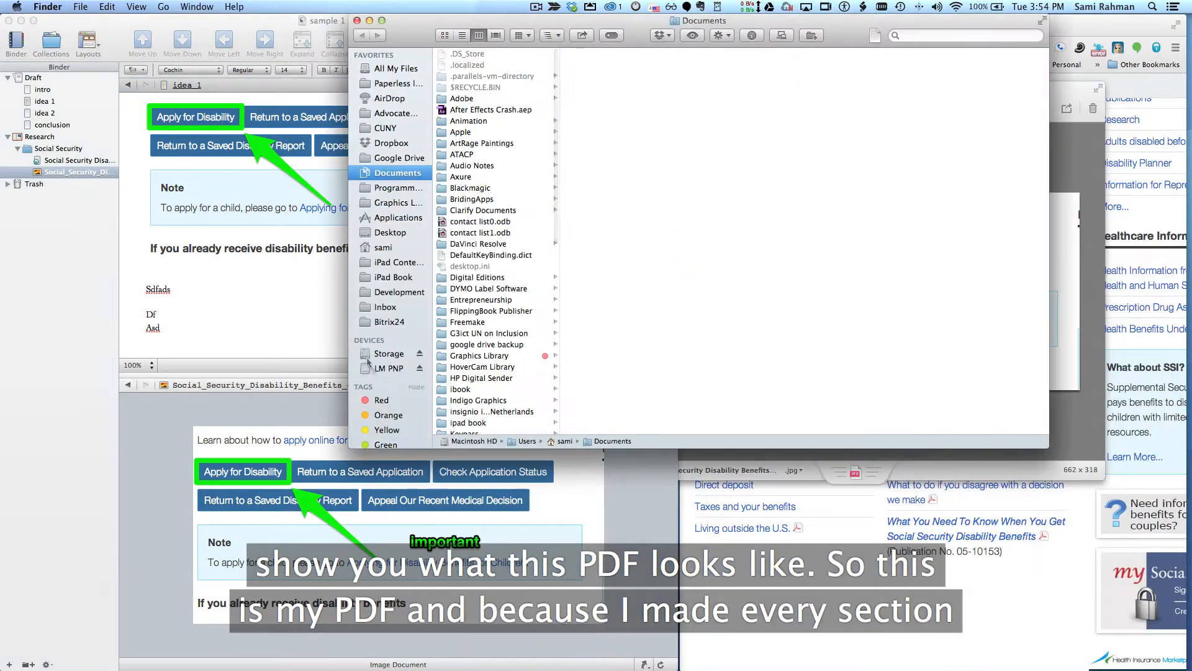
{"action": "left_click", "coordinate": [382, 83]}
{"action": "left_click", "coordinate": [490, 76]}
{"action": "left_click", "coordinate": [604, 143]}
{"action": "double_click", "coordinate": [719, 65]}
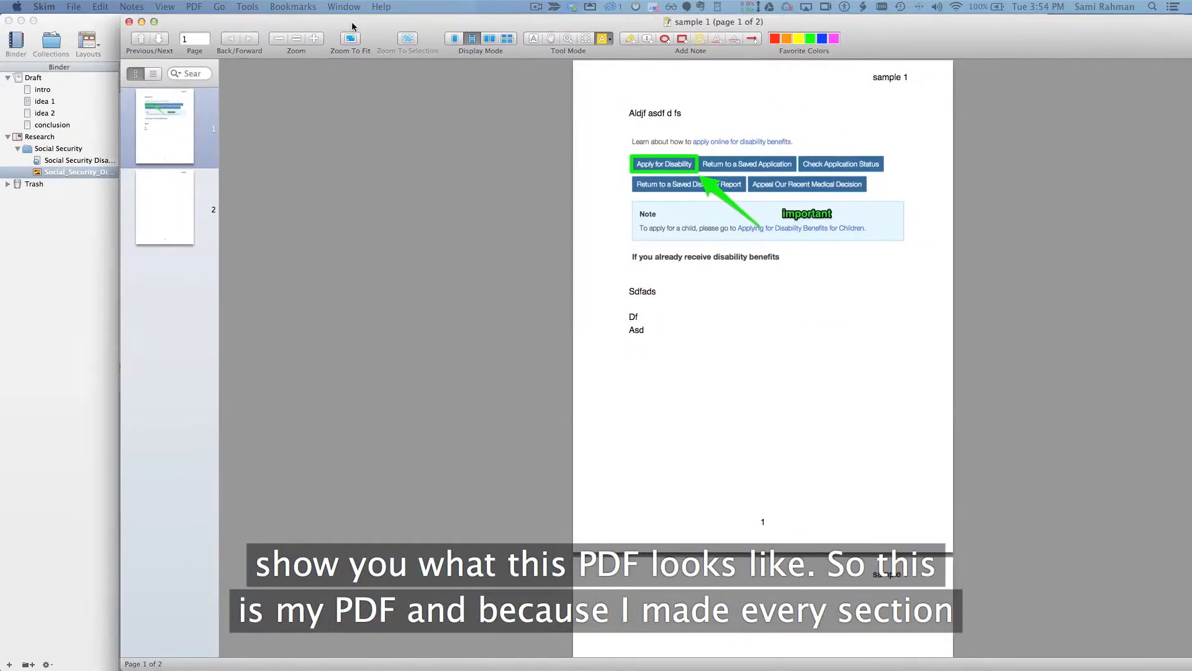
{"action": "left_click_drag", "start_coordinate": [294, 25], "coordinate": [230, 24]}
{"action": "scroll", "coordinate": [658, 279], "scroll_direction": "down", "scroll_amount": 15}
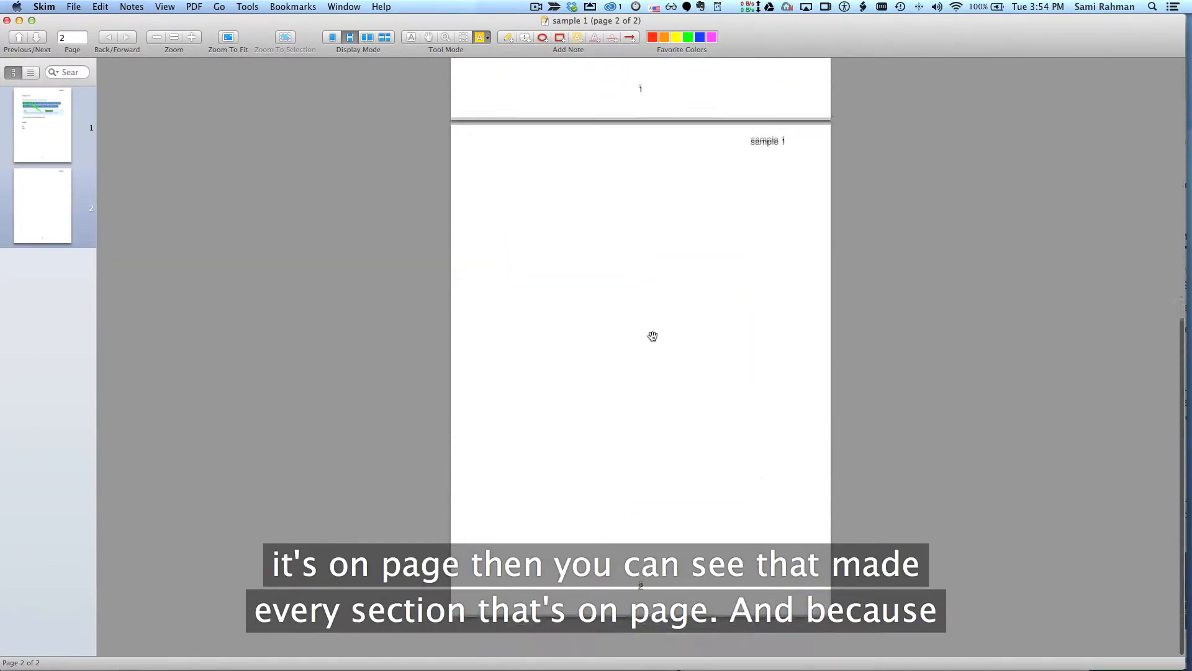
- Look over page 1 of the sample 1 PDF again, and close the PDF and the Finder window
{"action": "scroll", "coordinate": [651, 334], "scroll_direction": "up", "scroll_amount": 15}
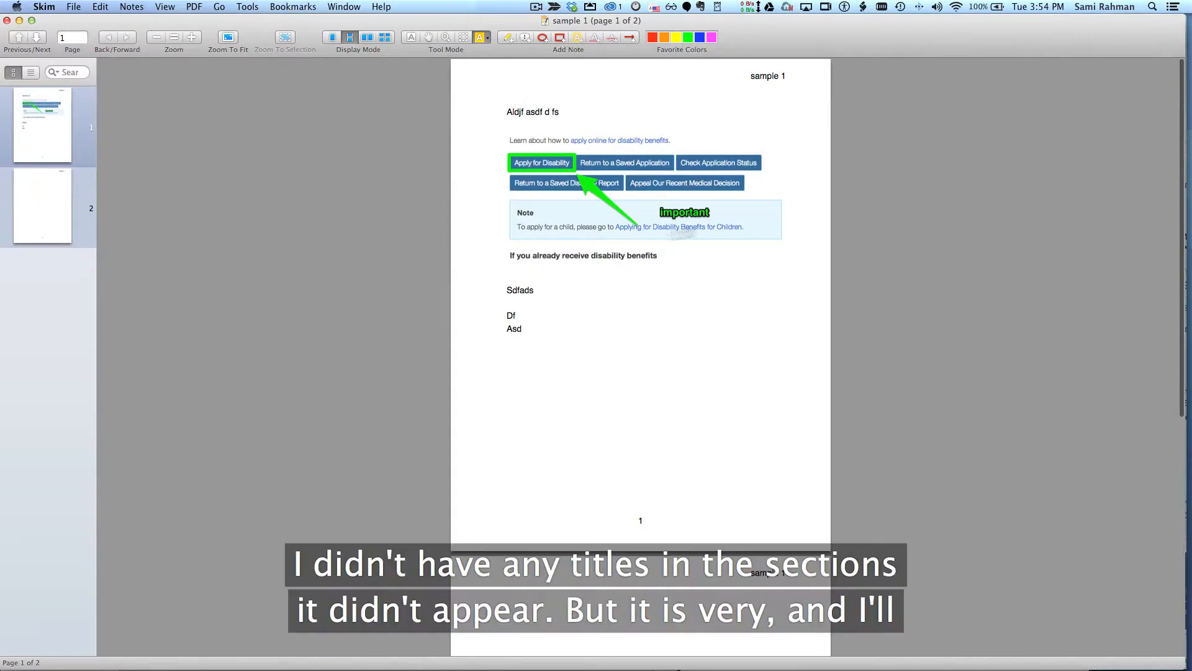
{"action": "scroll", "coordinate": [572, 442], "scroll_direction": "down", "scroll_amount": 3}
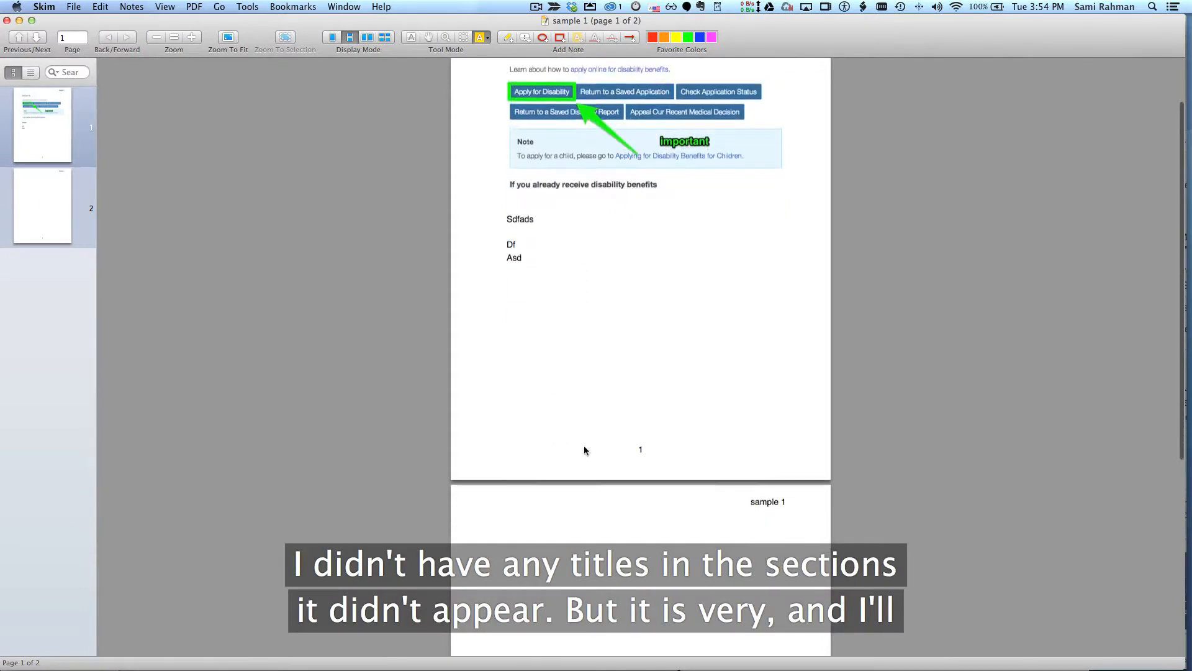
{"action": "left_click", "coordinate": [7, 21]}
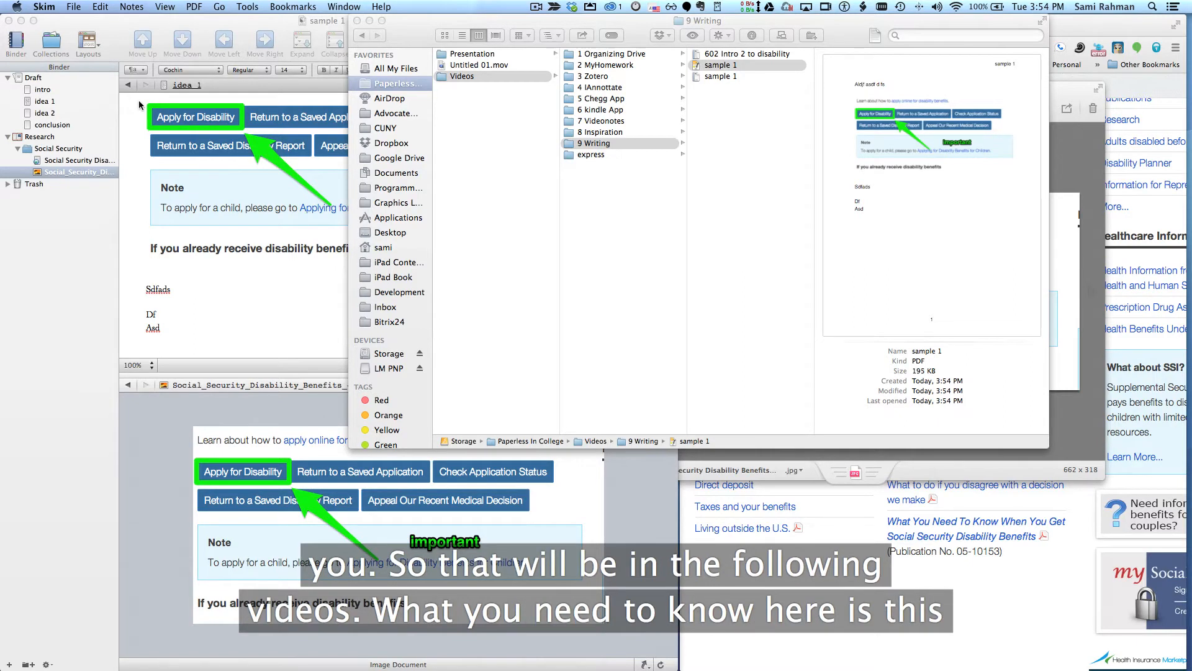
{"action": "left_click", "coordinate": [358, 21]}
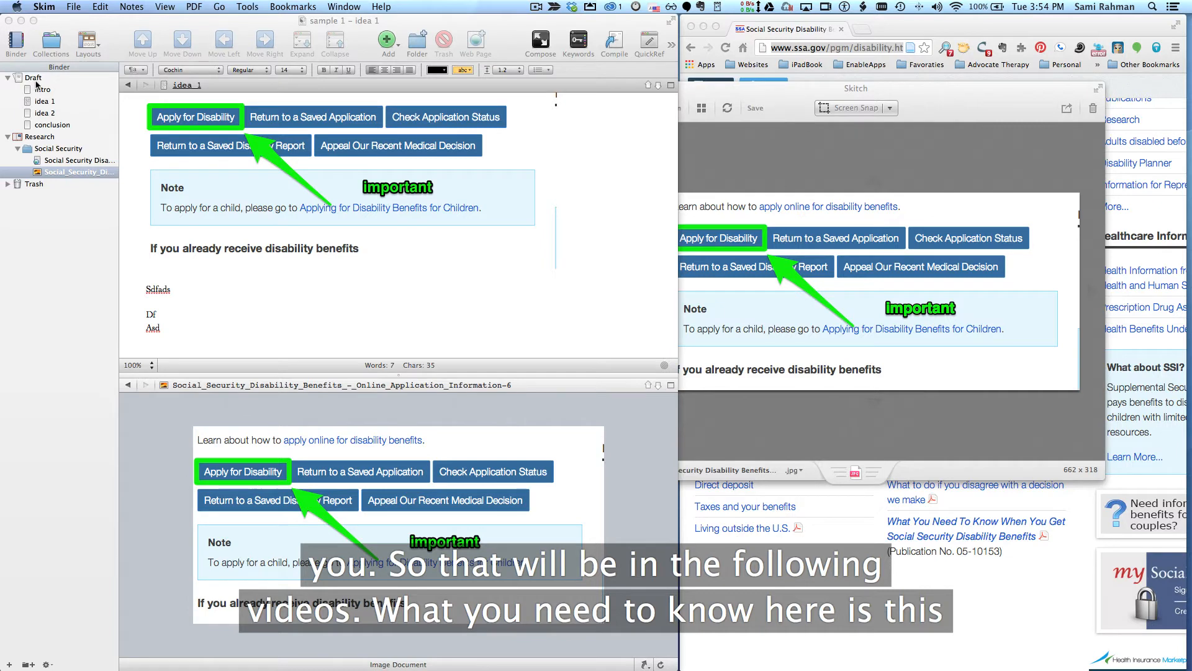
- Switch to Scrivener and view idea 1, idea 2, the Social Security web page and the annotated screenshot in the upper editor
{"action": "left_click", "coordinate": [40, 103]}
{"action": "left_click", "coordinate": [42, 104]}
{"action": "left_click", "coordinate": [43, 113]}
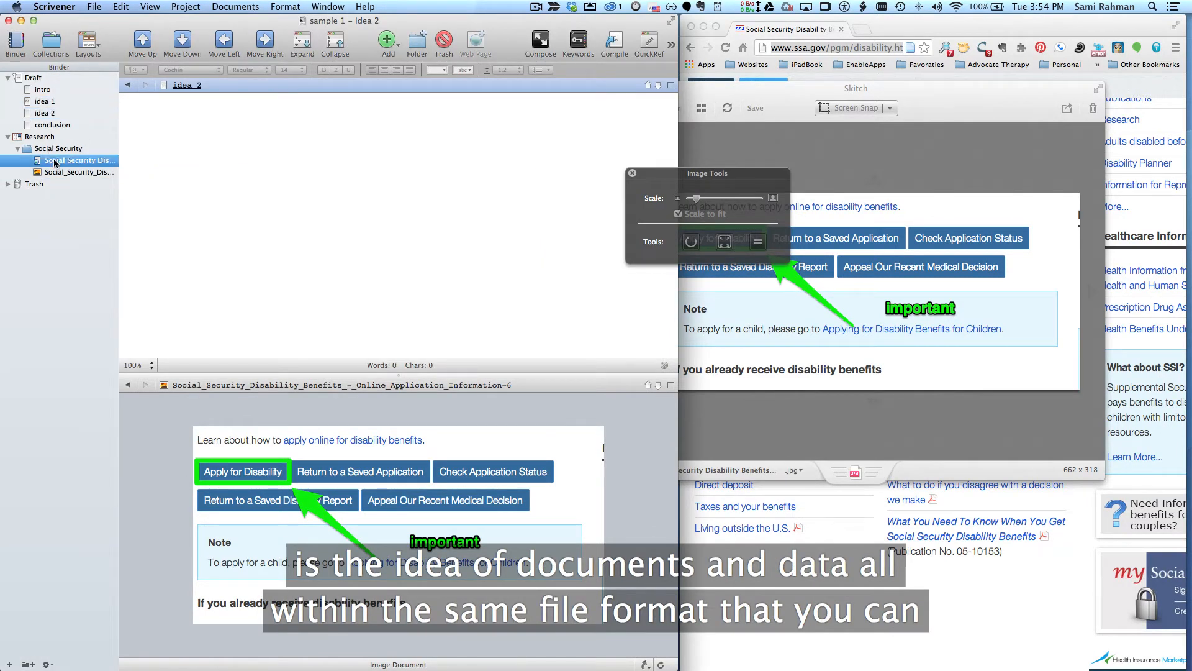
{"action": "left_click", "coordinate": [54, 162]}
{"action": "left_click", "coordinate": [58, 172]}
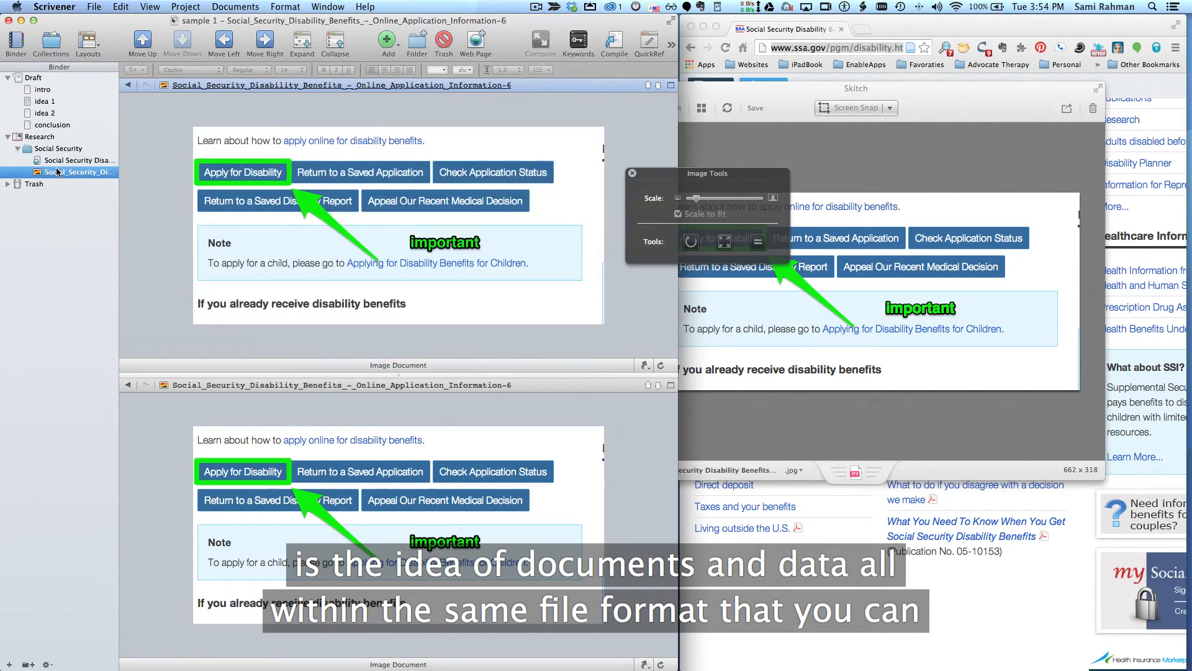